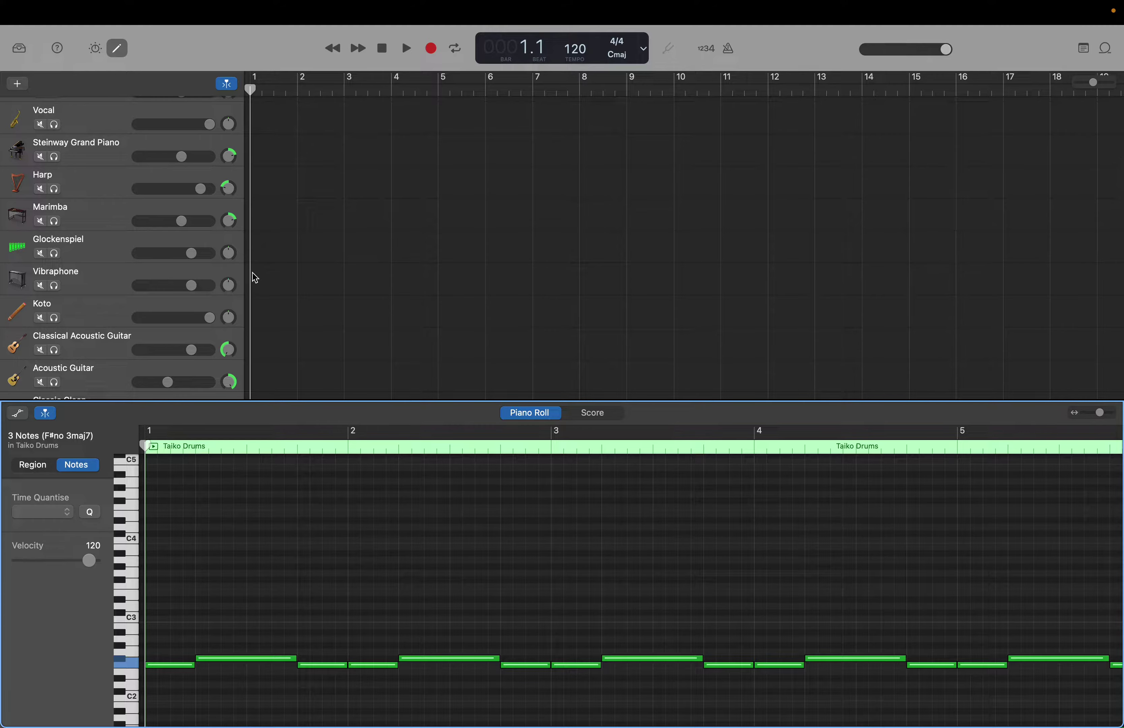
# Create a C2 note at the start of bar 1 on the Vibraphone track and shorten it to an eighth note.
pyautogui.click(83, 275)
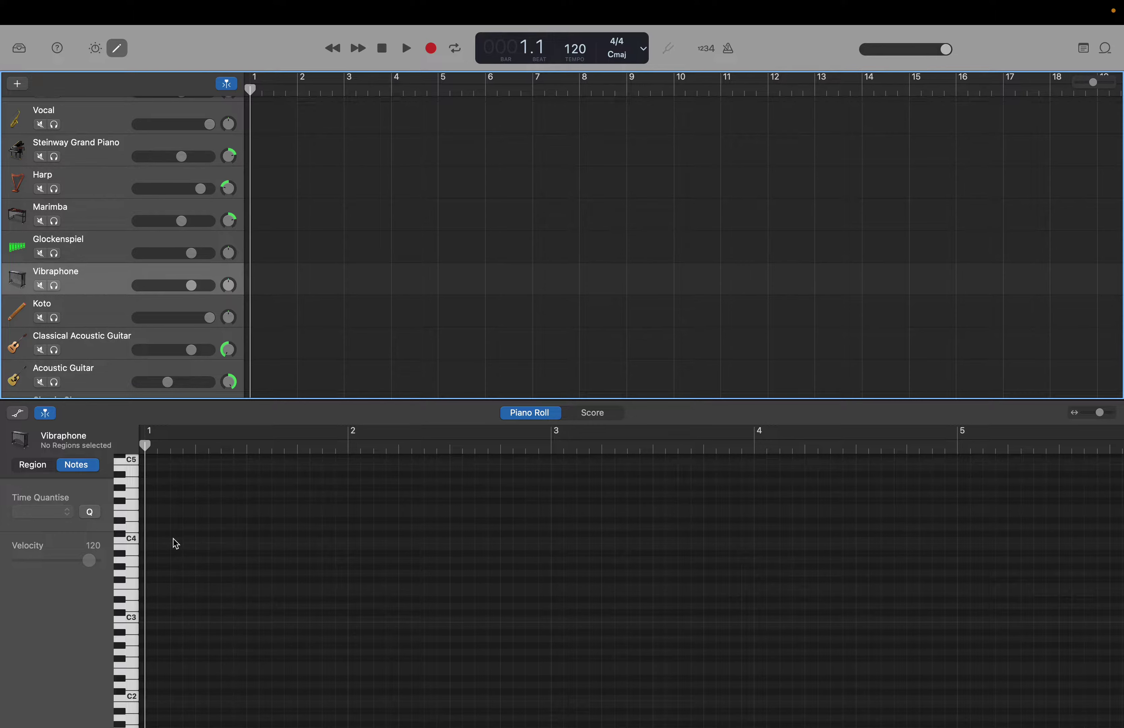
pyautogui.scroll(-2, 165, 591)
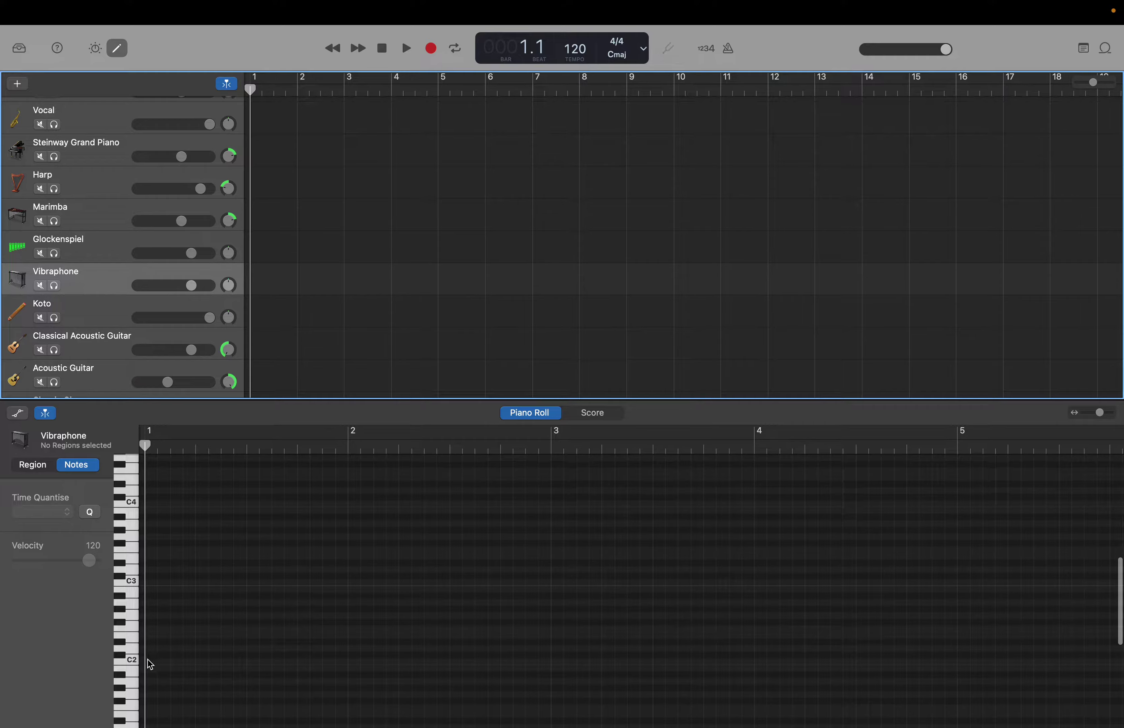
pyautogui.rightClick(160, 664)
pyautogui.click(159, 666)
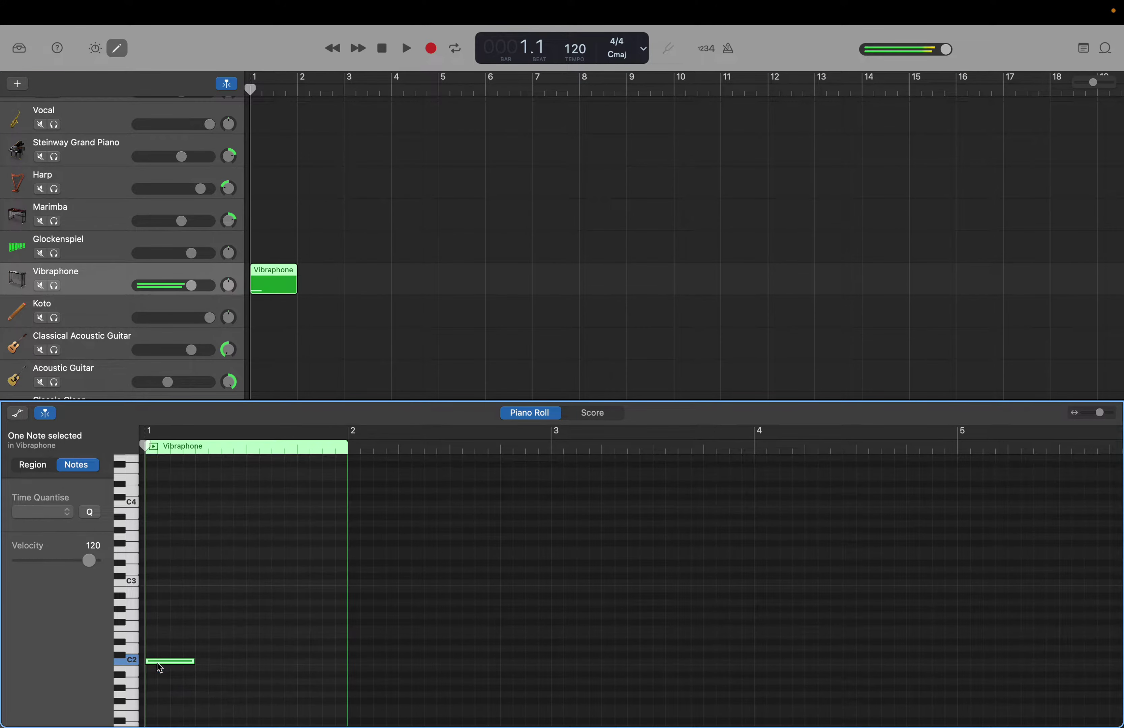
pyautogui.moveTo(193, 667); pyautogui.dragTo(173, 666)
# Add ascending eighth notes E2, G2 and B2 directly after the C2 in bar 1 of the Vibraphone region.
pyautogui.rightClick(175, 638)
pyautogui.click(183, 643)
pyautogui.rightClick(201, 616)
pyautogui.click(210, 622)
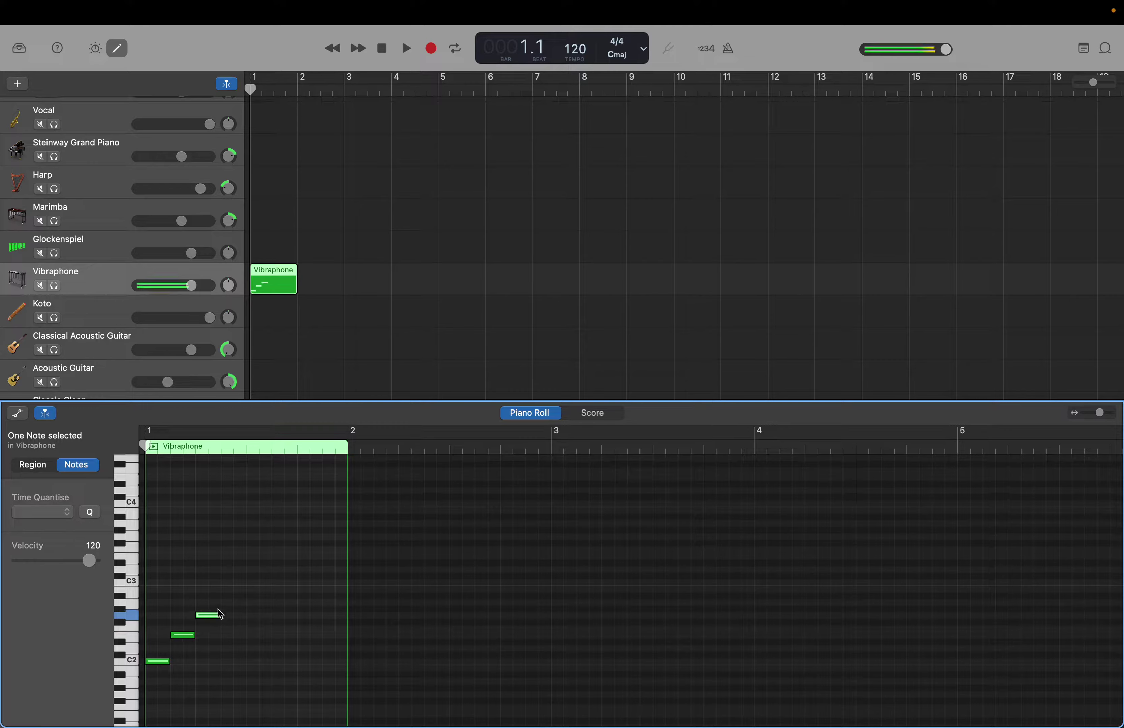
pyautogui.rightClick(227, 593)
pyautogui.click(234, 598)
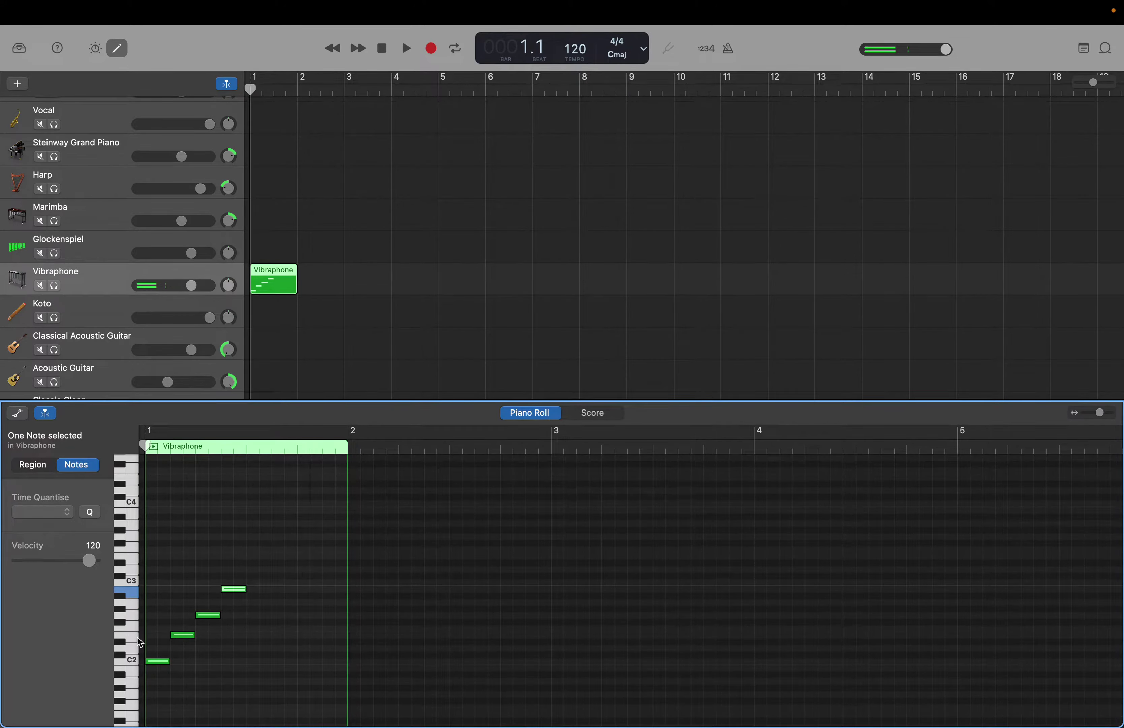
# Copy all four Vibraphone notes to beat 3 of bar 1 and raise the copies by one octave.
pyautogui.press('super+a')
pyautogui.moveTo(218, 449); pyautogui.dragTo(246, 468)
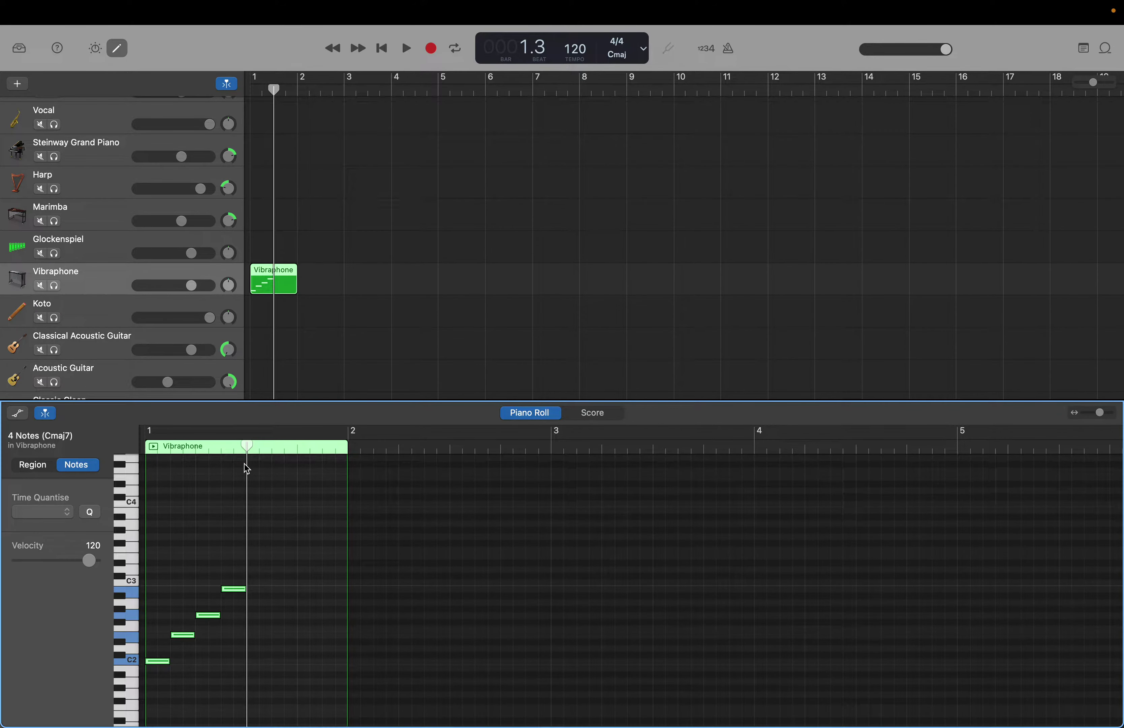
pyautogui.press('super+v')
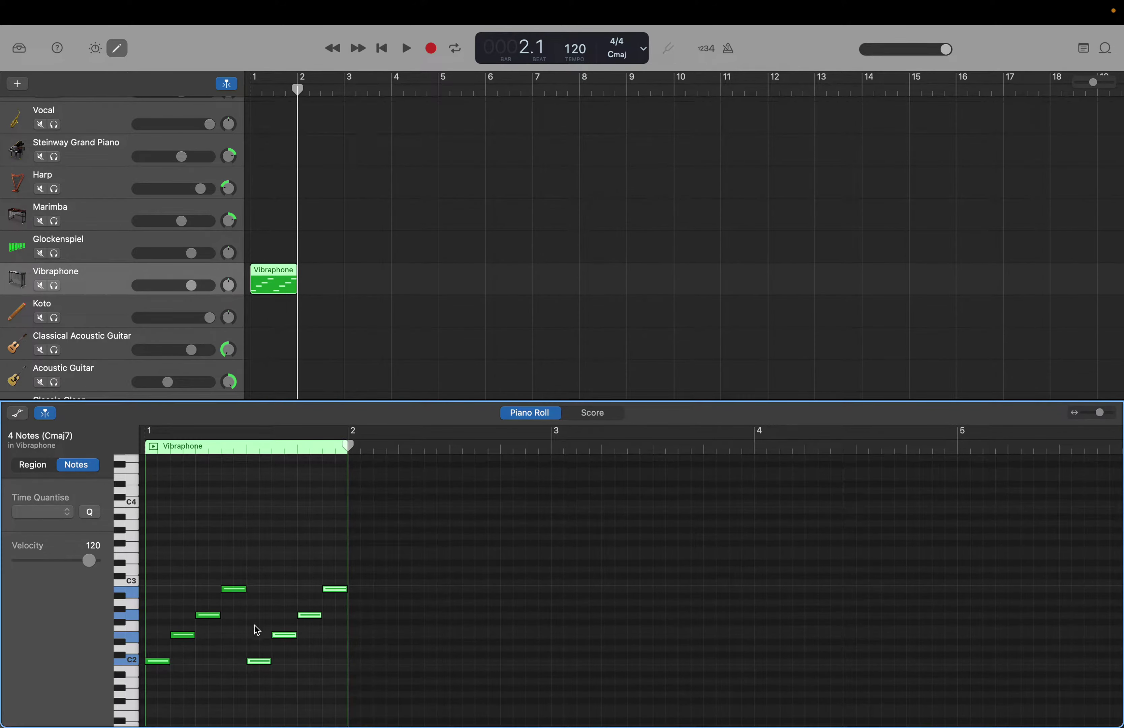
pyautogui.hotkey('shift', 'Up')
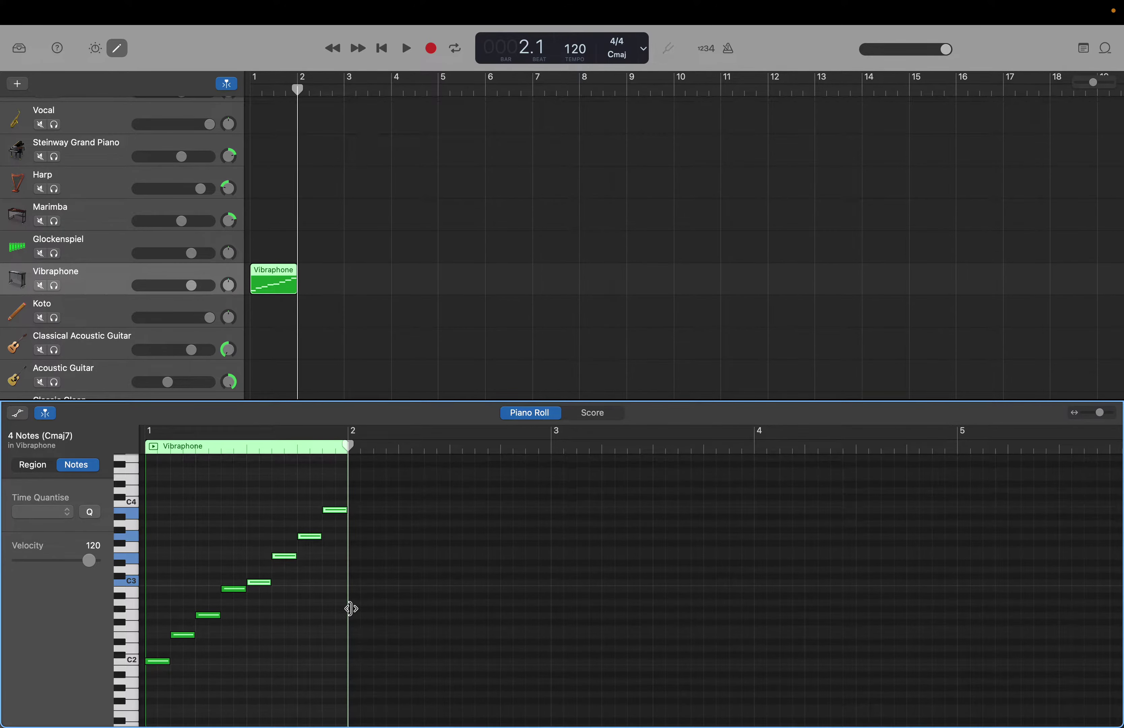
# Extend the Vibraphone region to bar 3, paste the four-note pattern at bar 2 and raise it an octave so it starts on C4.
pyautogui.moveTo(350, 608); pyautogui.dragTo(549, 630)
pyautogui.press('super+v')
pyautogui.moveTo(359, 581); pyautogui.dragTo(363, 503)
pyautogui.click(364, 509)
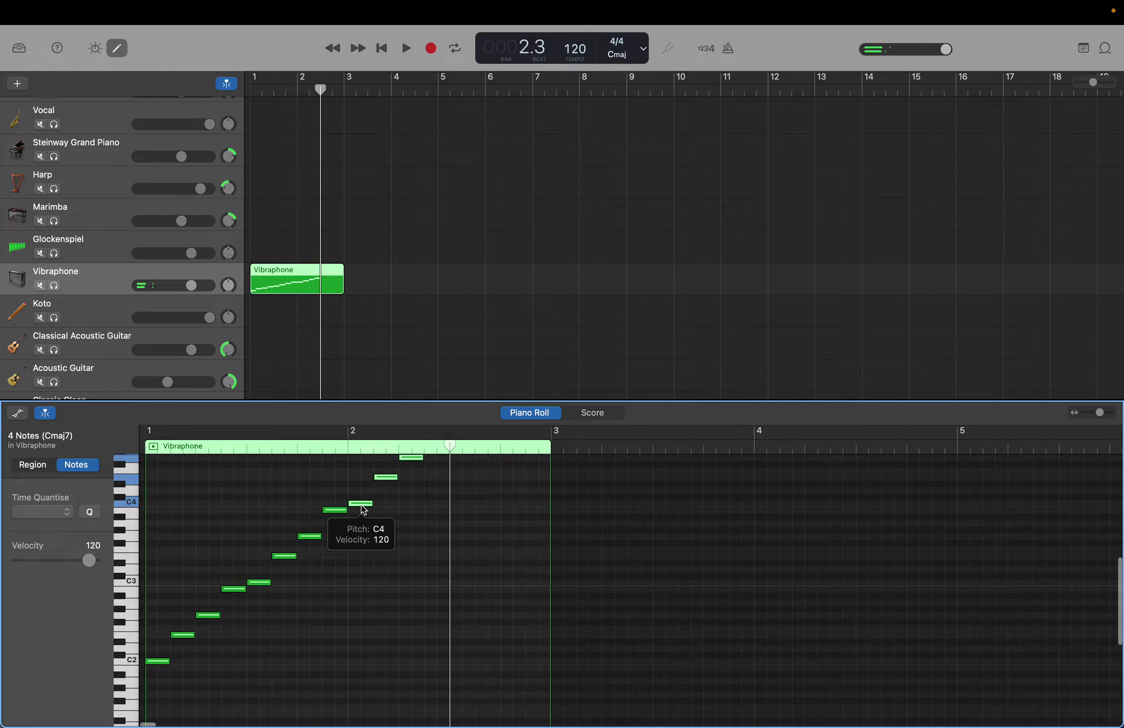
pyautogui.scroll(3, 363, 509)
pyautogui.scroll(5, 361, 505)
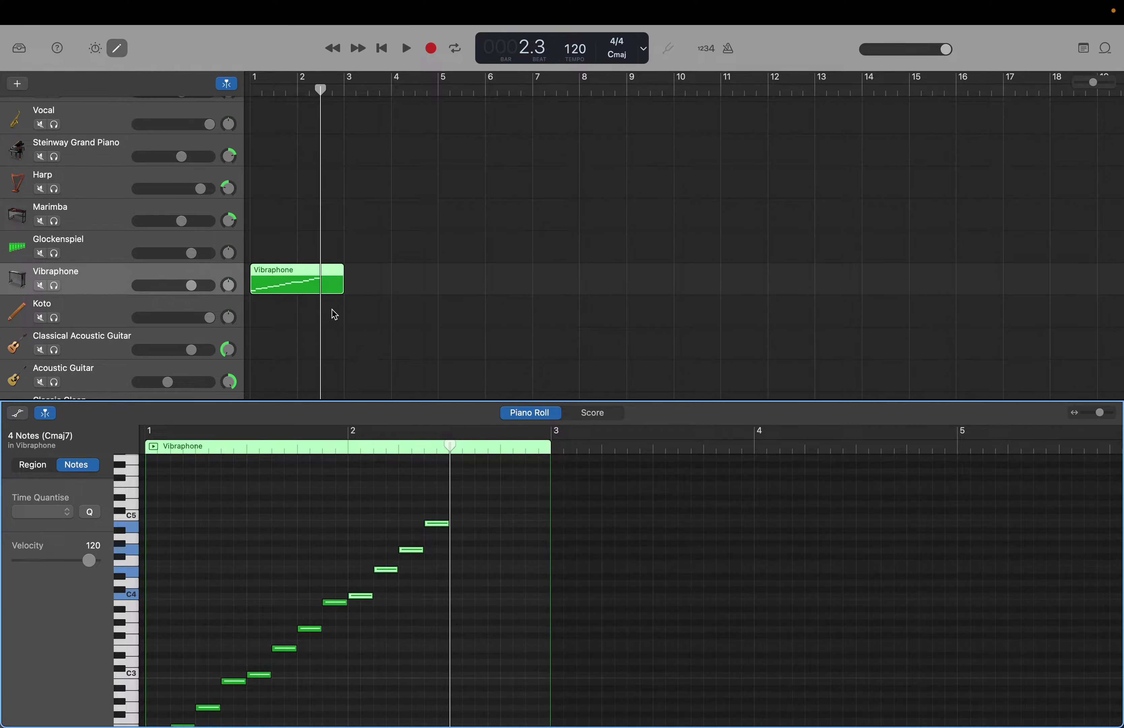
# On the Glockenspiel track, create eighth notes G4 and B4 starting at beat 2 of bar 2.
pyautogui.click(332, 257)
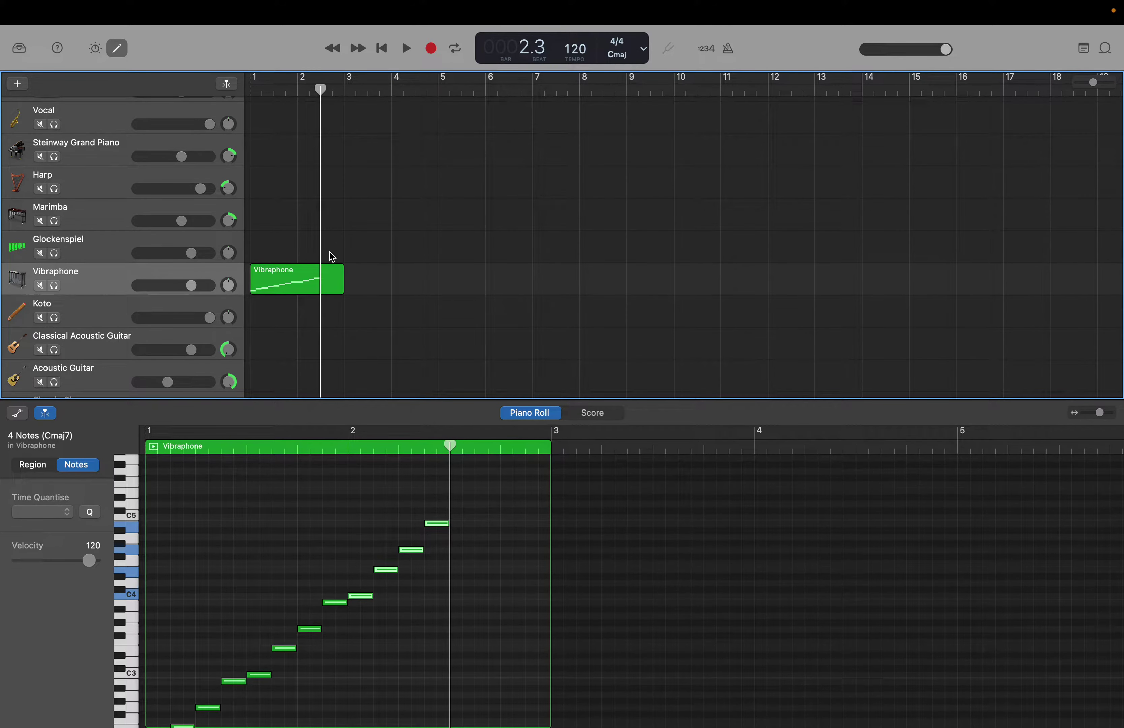
pyautogui.click(105, 240)
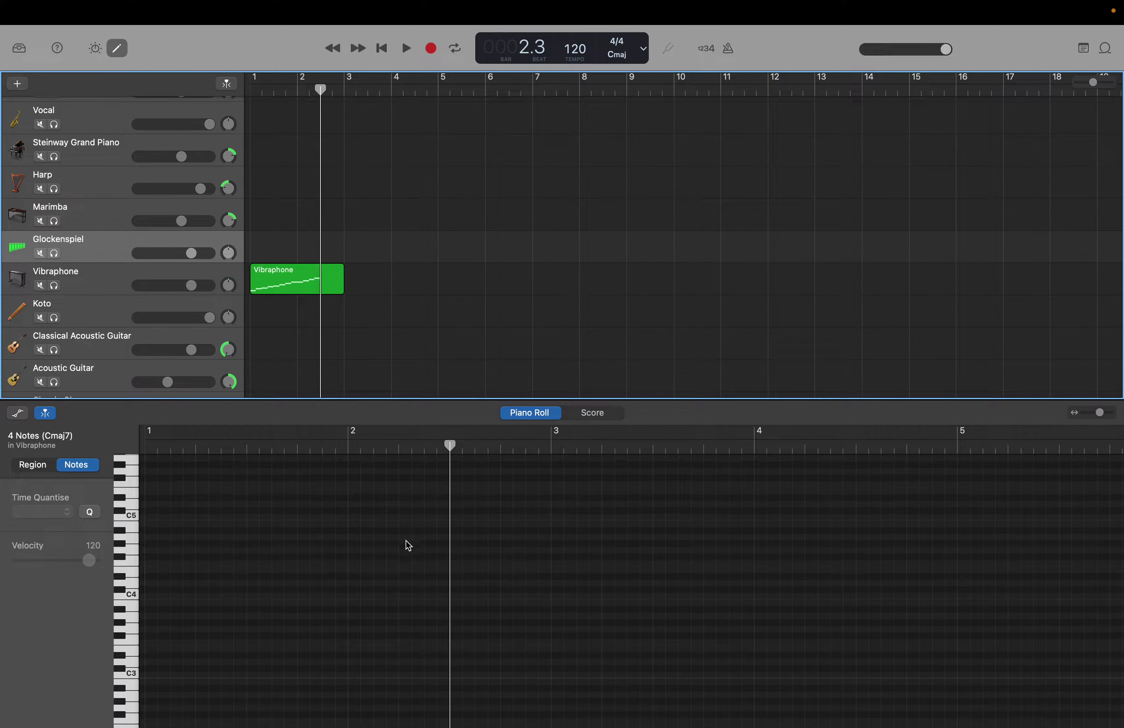
pyautogui.hscroll(-1, 406, 552)
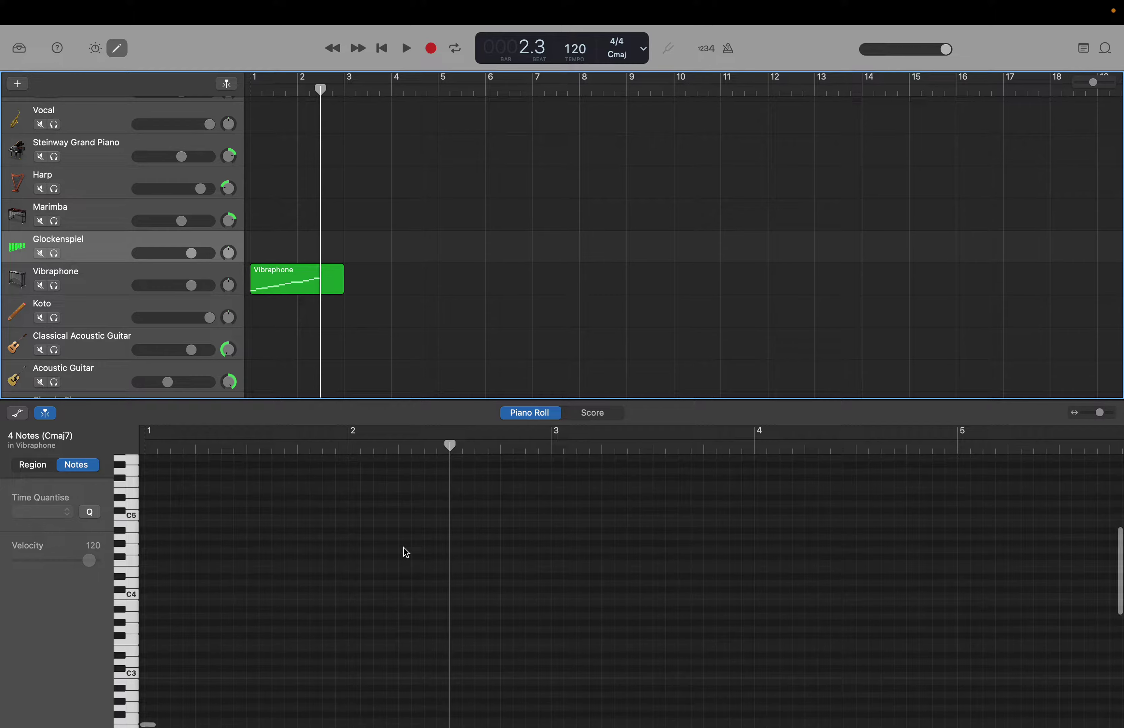
pyautogui.rightClick(406, 552)
pyautogui.click(428, 552)
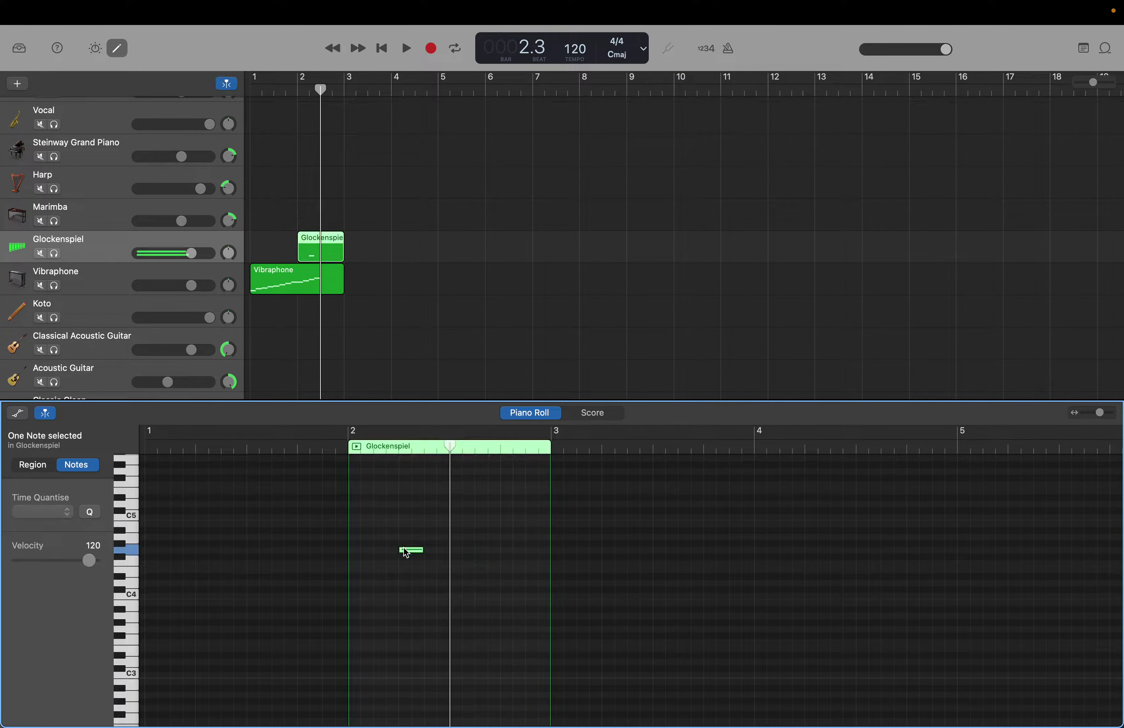
pyautogui.rightClick(432, 524)
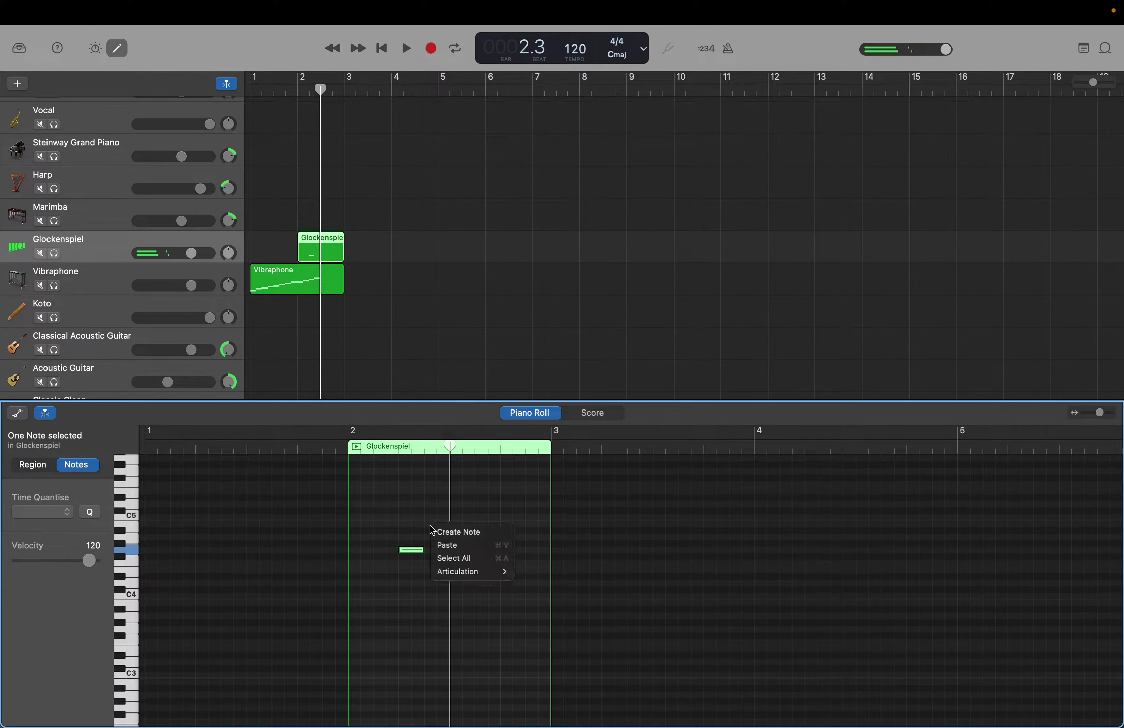
pyautogui.click(441, 533)
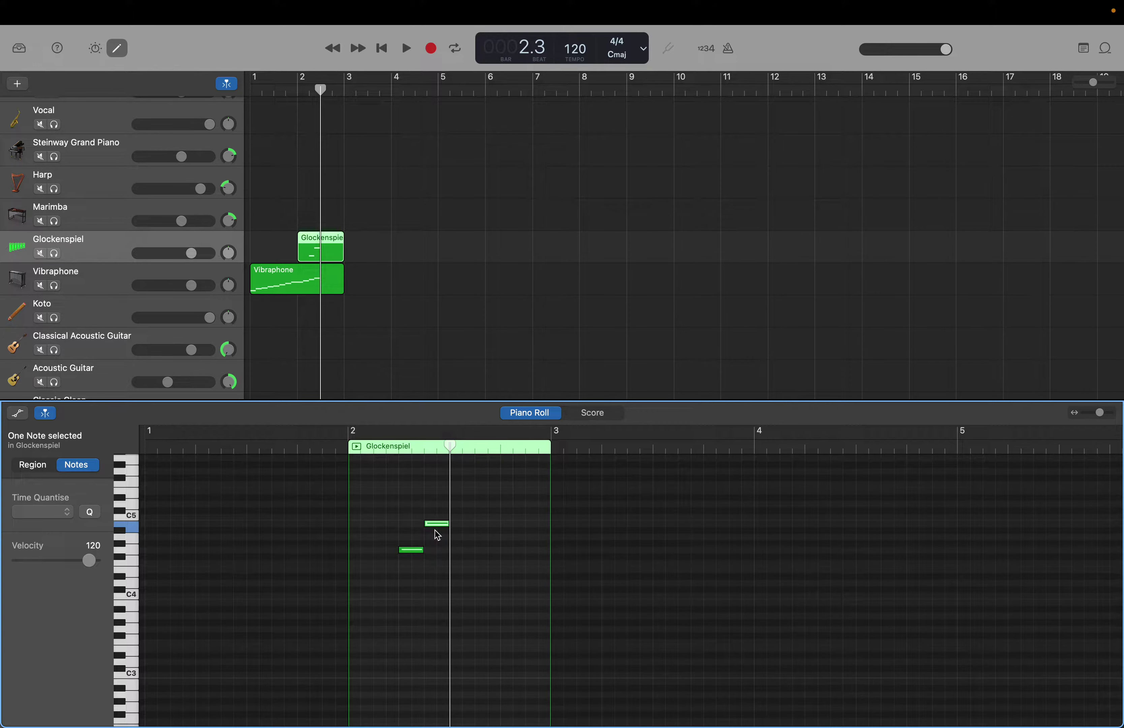
# Add a Glockenspiel eighth note at beat 3 of bar 2 and adjust its pitch to C5.
pyautogui.scroll(3, 437, 532)
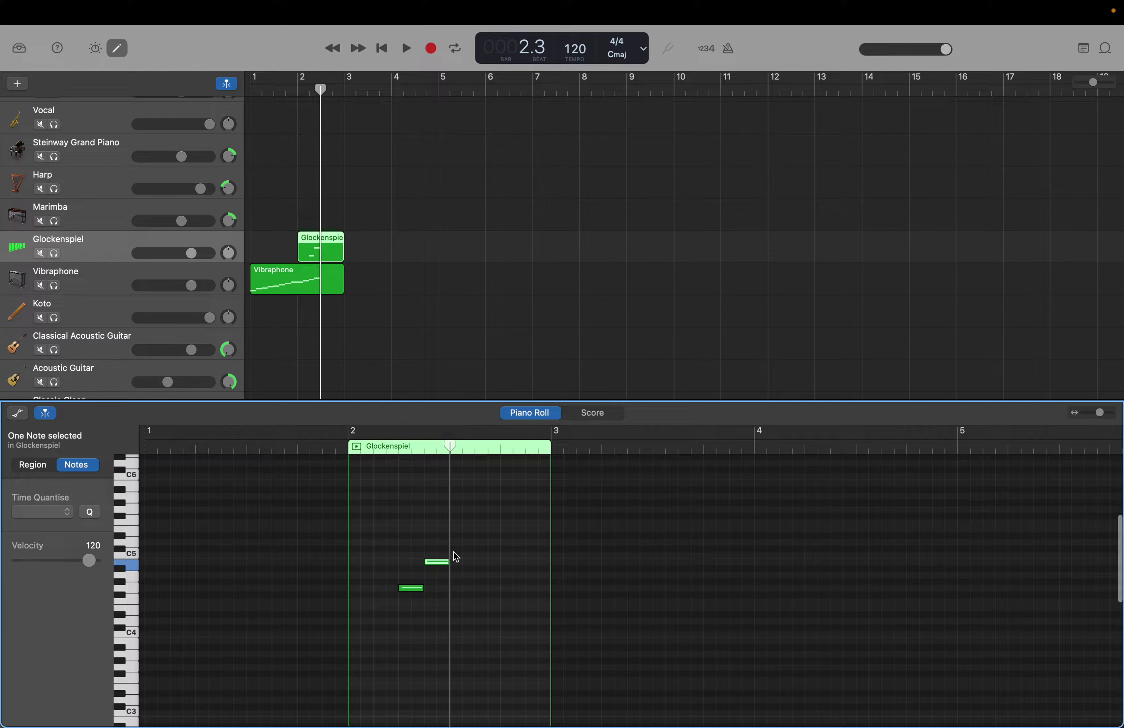
pyautogui.rightClick(453, 551)
pyautogui.click(462, 558)
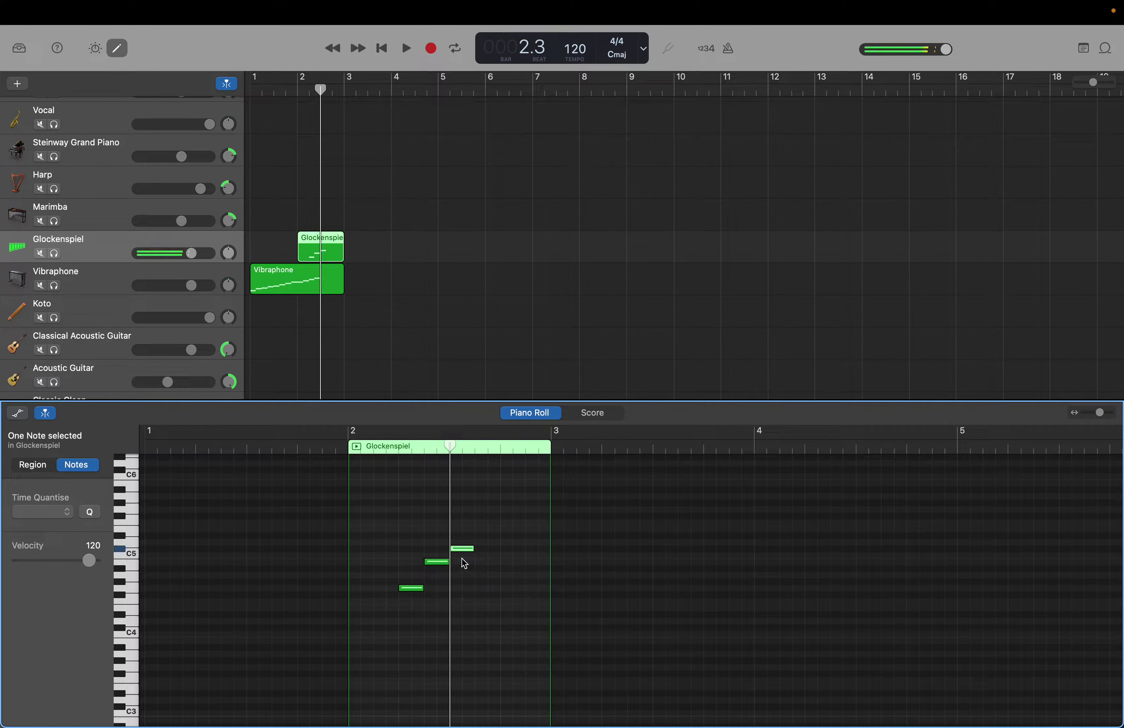
pyautogui.moveTo(463, 548); pyautogui.dragTo(463, 554)
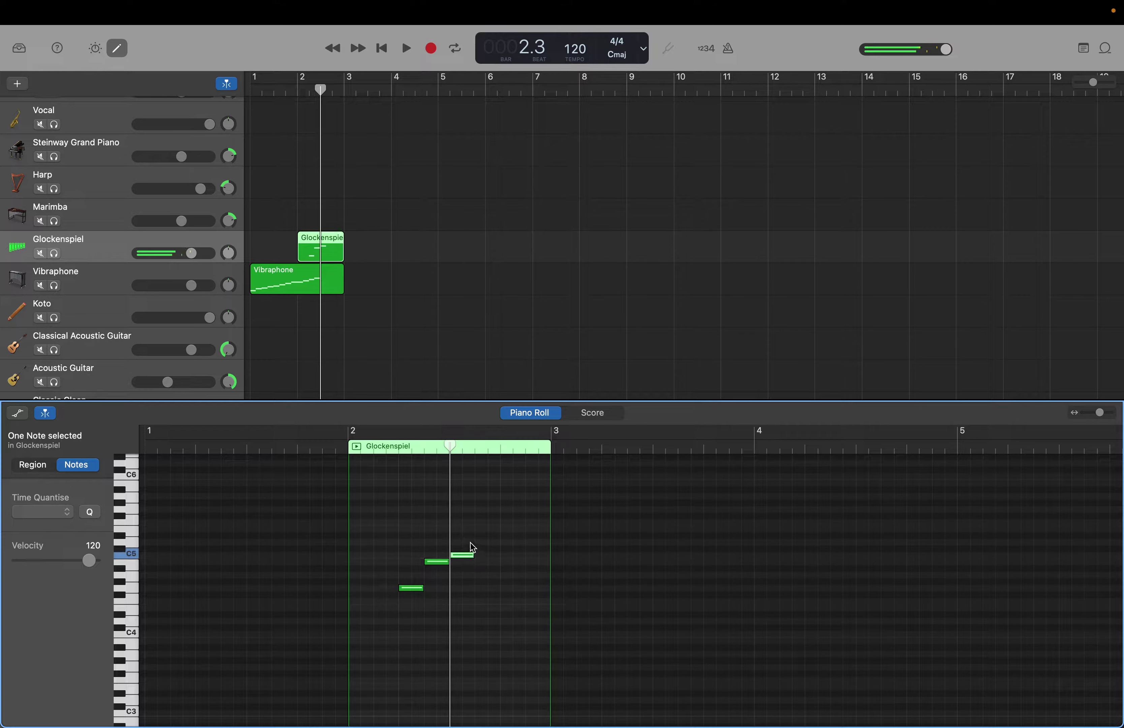
# Add ascending eighth notes E5, G5 and B5 to fill the rest of bar 2 in the Glockenspiel region.
pyautogui.rightClick(480, 533)
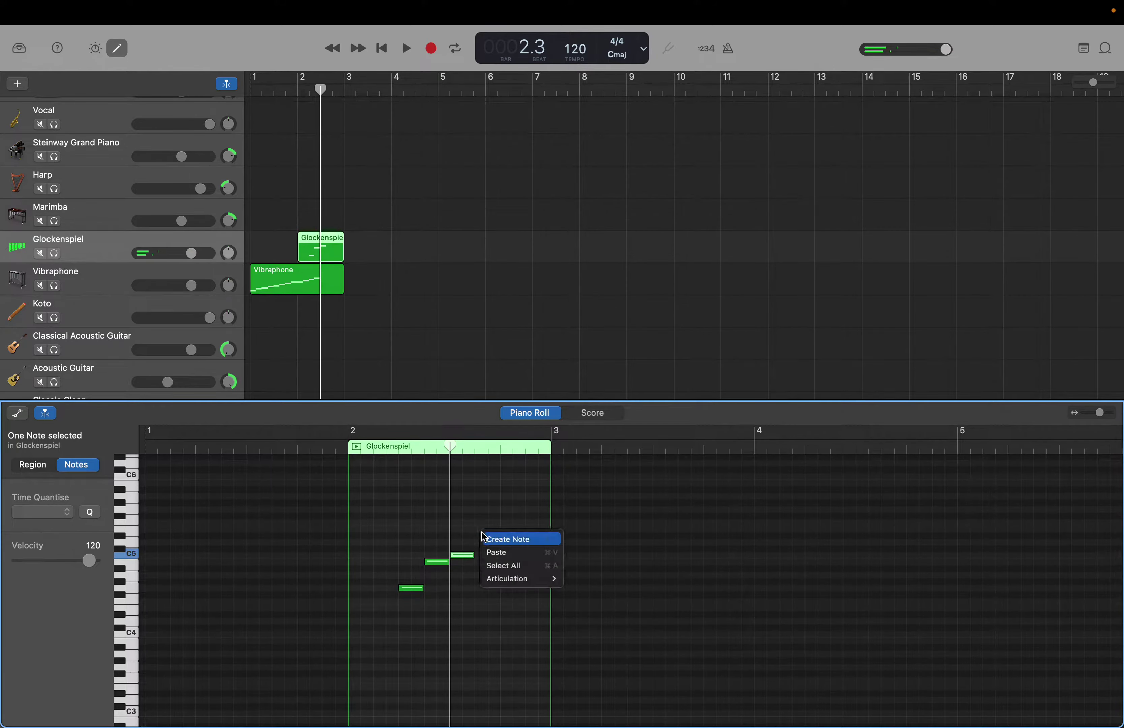
pyautogui.click(484, 538)
pyautogui.click(503, 513)
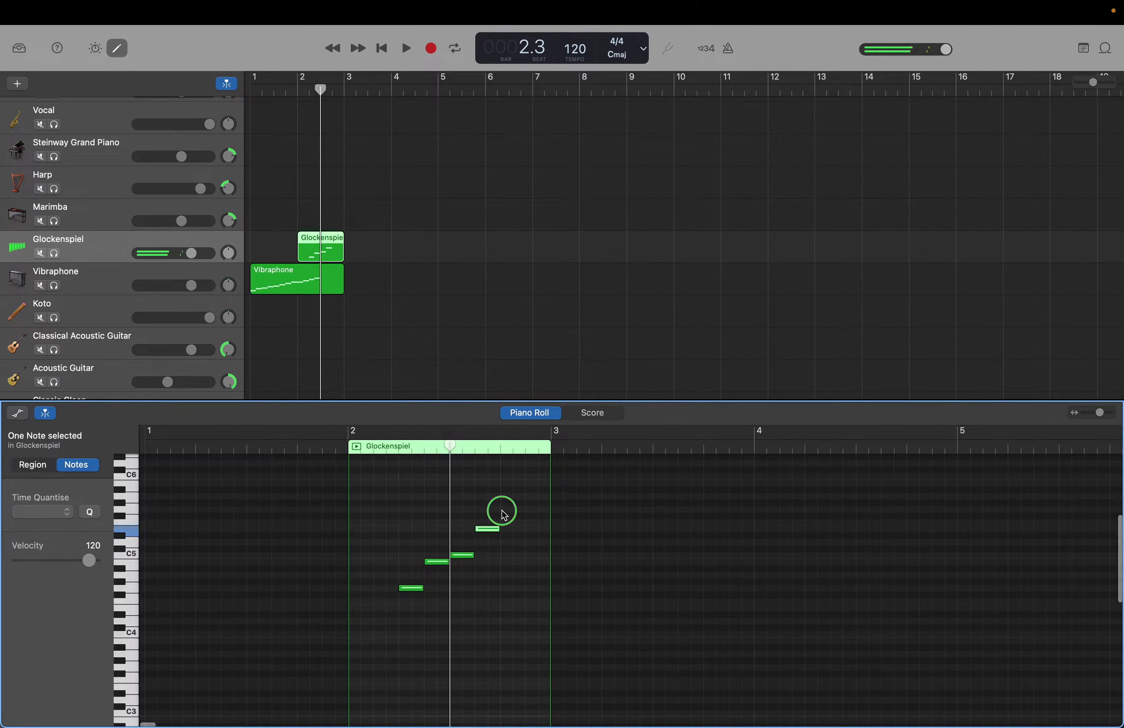
pyautogui.click(511, 517)
pyautogui.rightClick(529, 489)
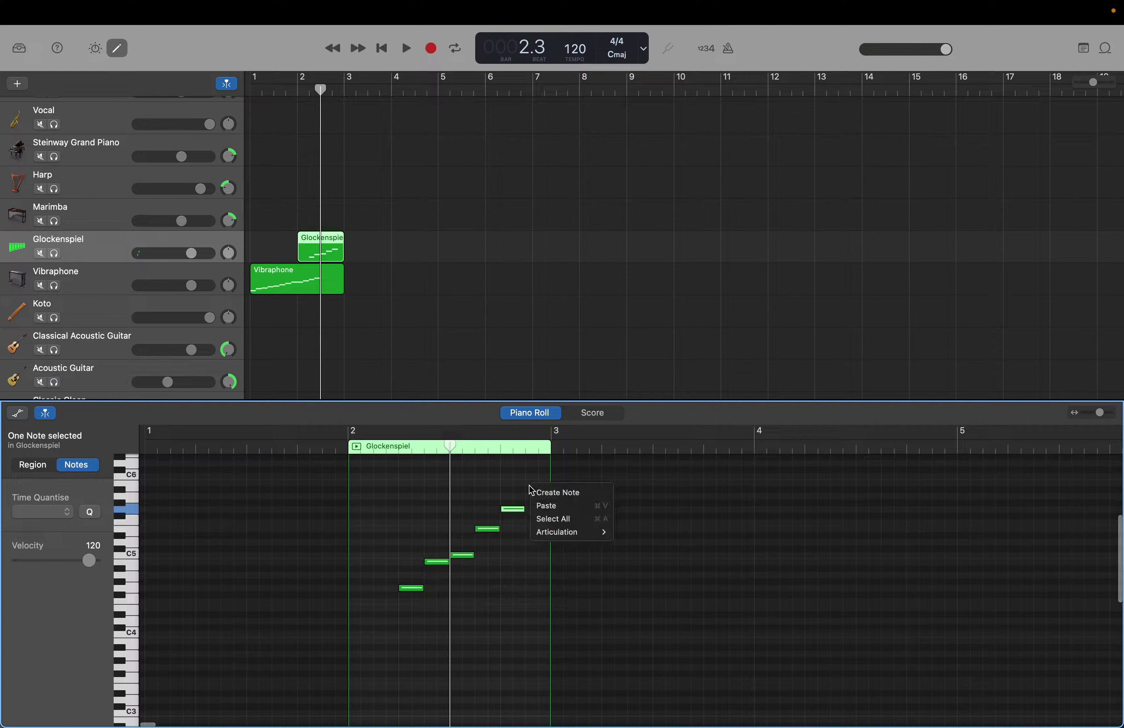
pyautogui.click(542, 492)
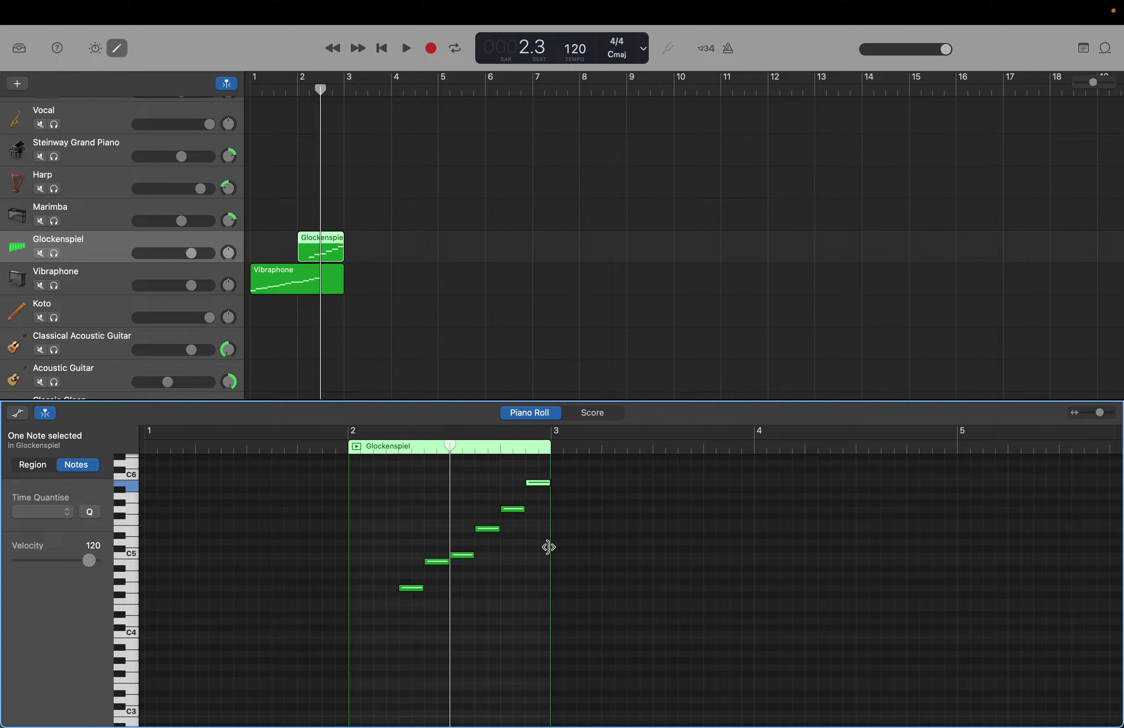
# Extend the Glockenspiel region to bar 4 and add a C7 eighth note at the start of bar 3.
pyautogui.moveTo(551, 548); pyautogui.dragTo(753, 561)
pyautogui.scroll(5, 557, 512)
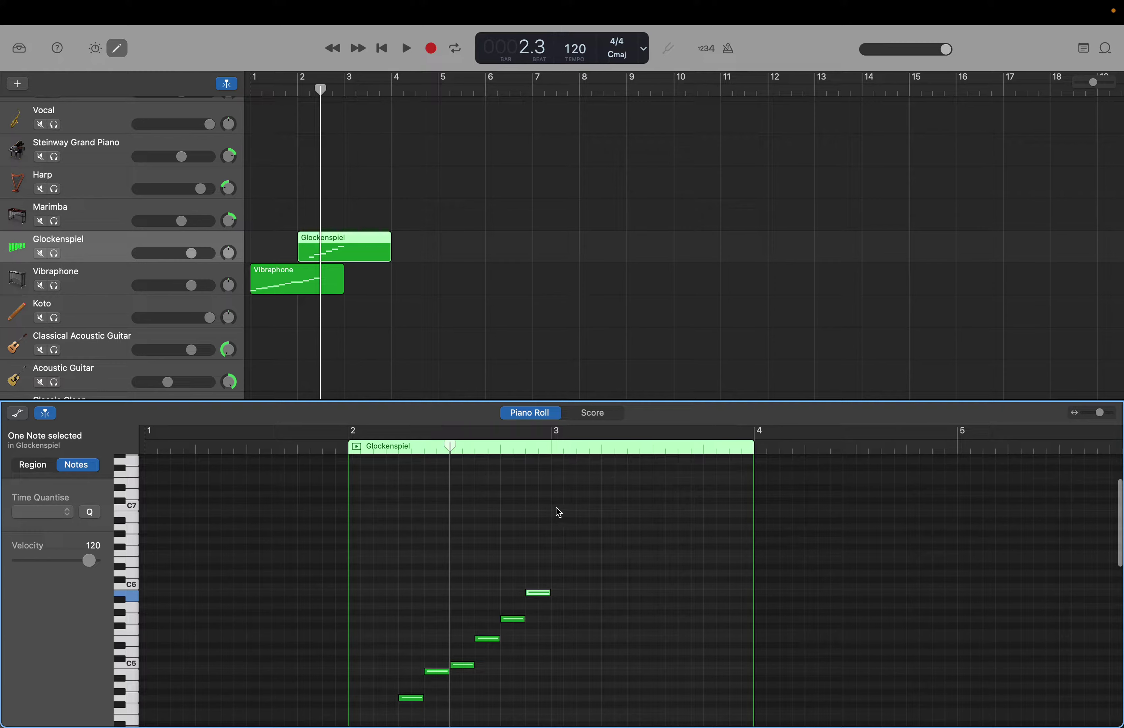
pyautogui.rightClick(557, 512)
pyautogui.click(565, 512)
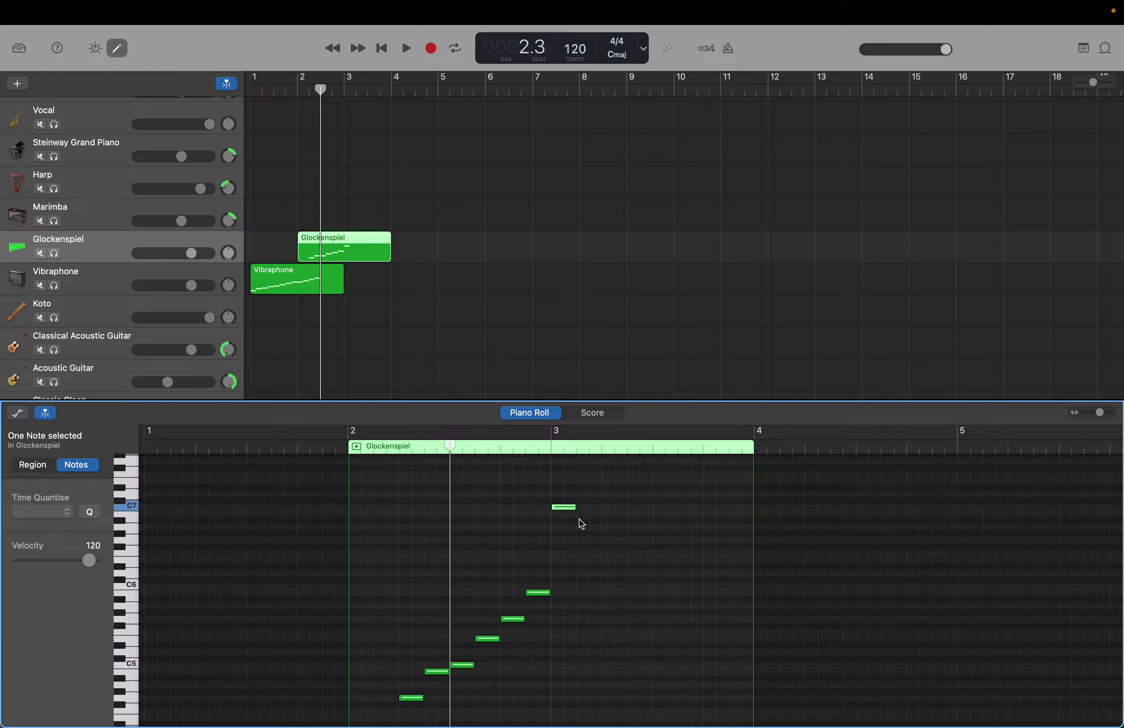
# Add descending eighth notes A#6, G6 and E6 after the C7 in bar 3 of the Glockenspiel region.
pyautogui.rightClick(580, 518)
pyautogui.click(591, 525)
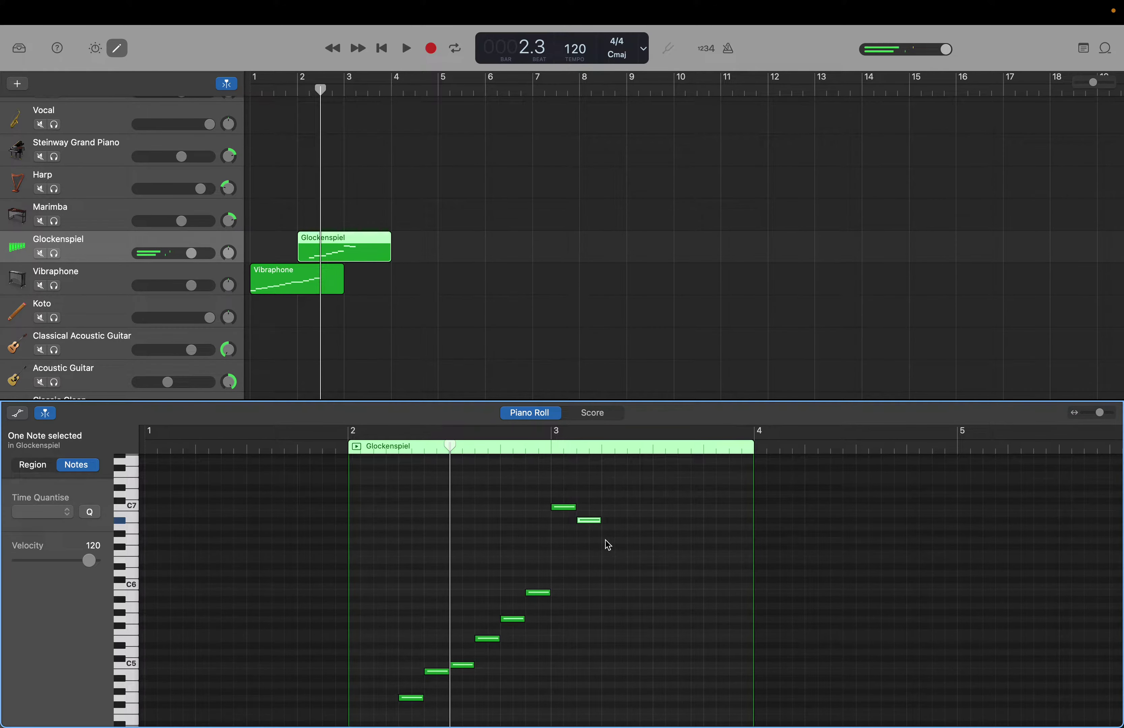
pyautogui.rightClick(608, 543)
pyautogui.click(614, 547)
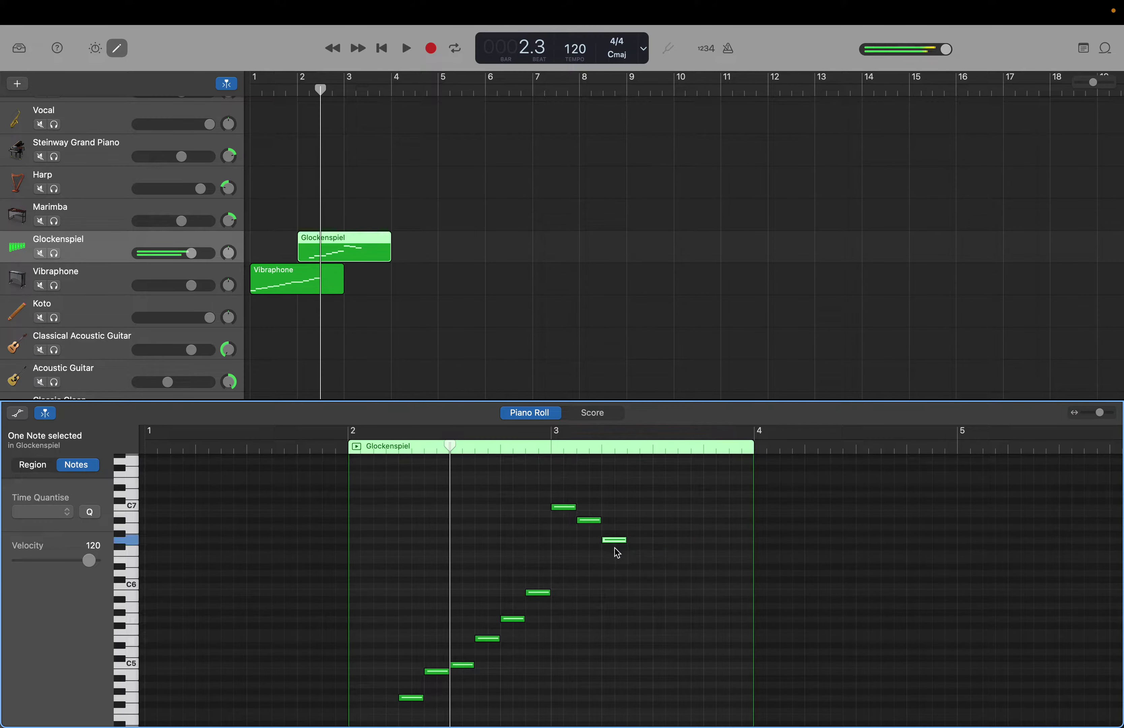
pyautogui.rightClick(633, 564)
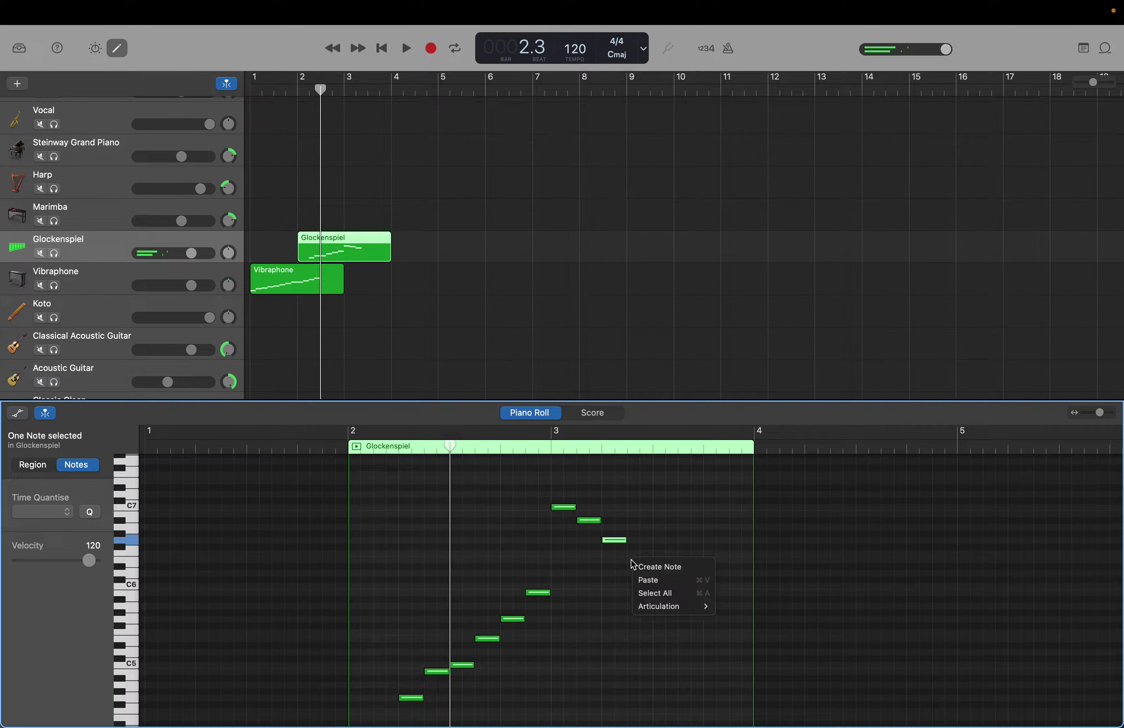
pyautogui.click(639, 567)
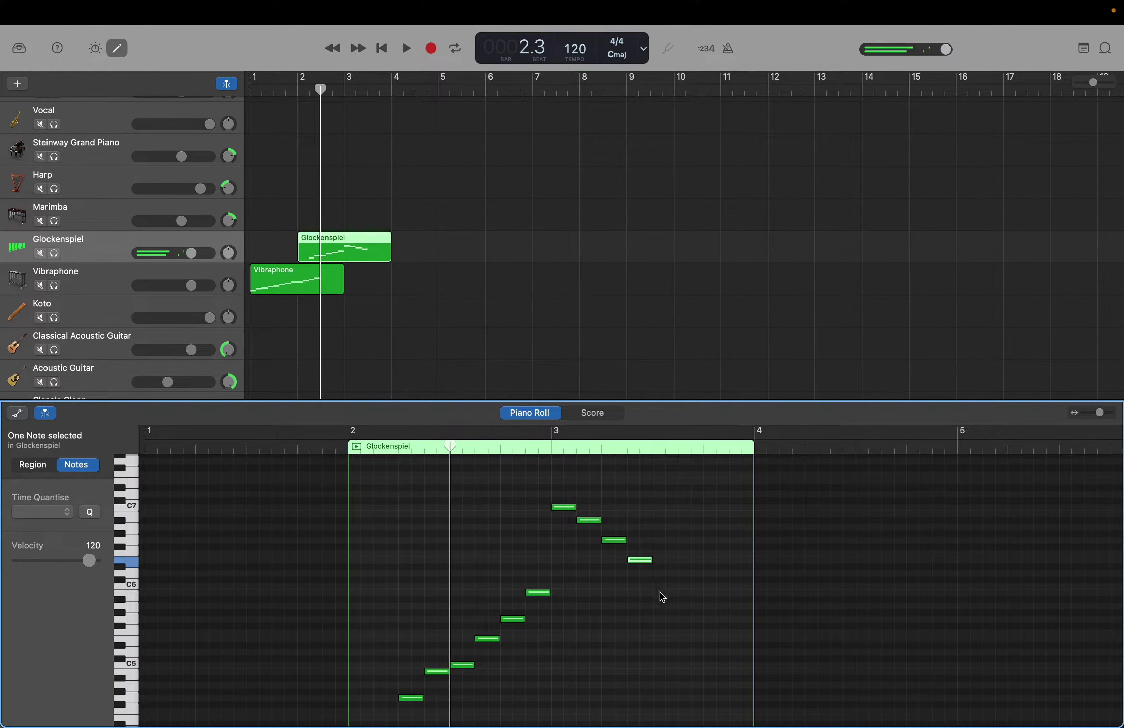
# Continue the Glockenspiel descent from beat 3 of bar 3 with eighth notes B5 and G5.
pyautogui.rightClick(662, 598)
pyautogui.click(665, 598)
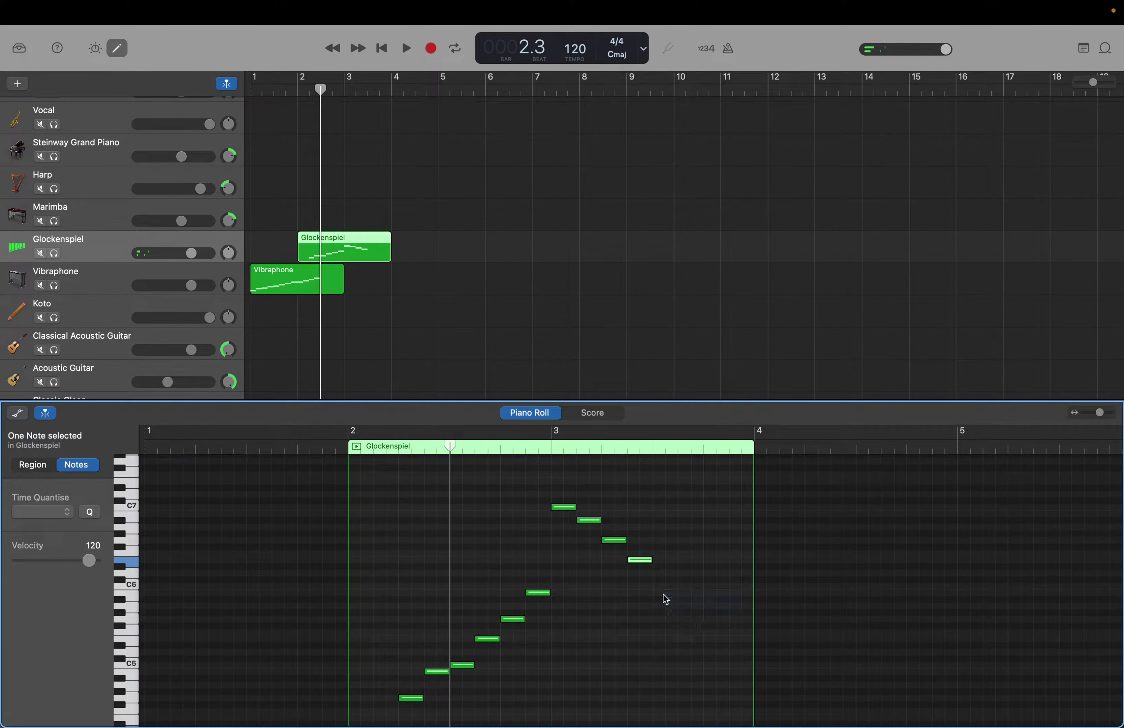
pyautogui.rightClick(683, 616)
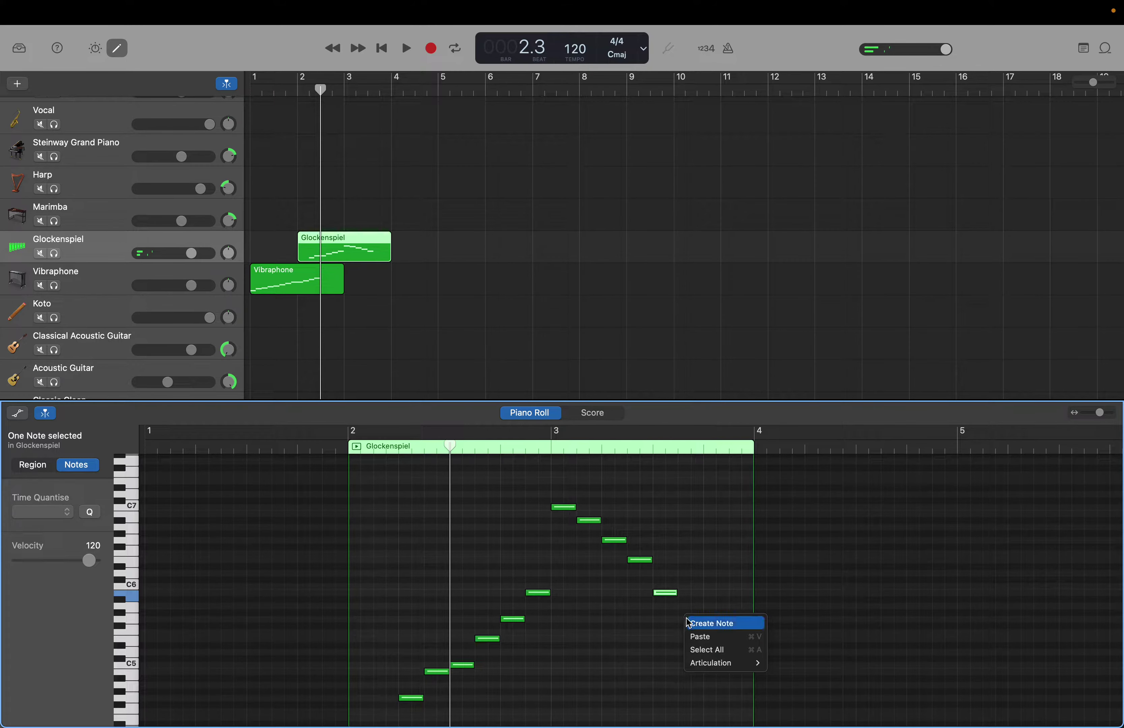
pyautogui.click(686, 622)
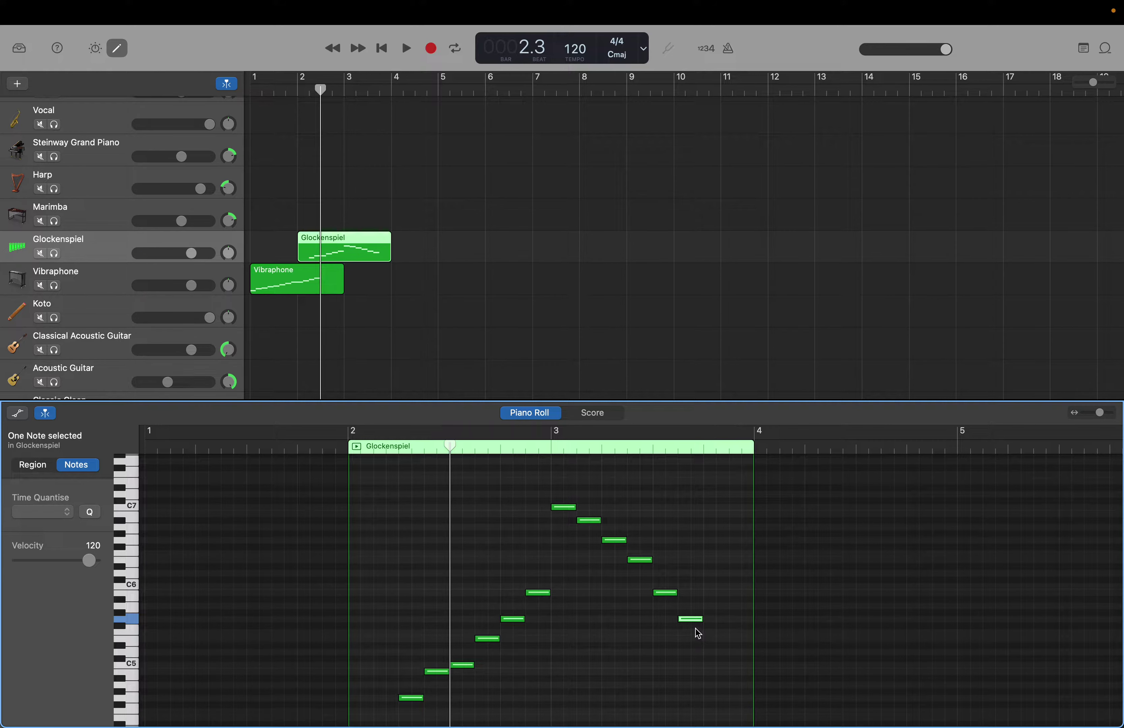
# Add descending eighth notes E5 and C5 to complete bar 3 of the Glockenspiel region.
pyautogui.moveTo(688, 621)
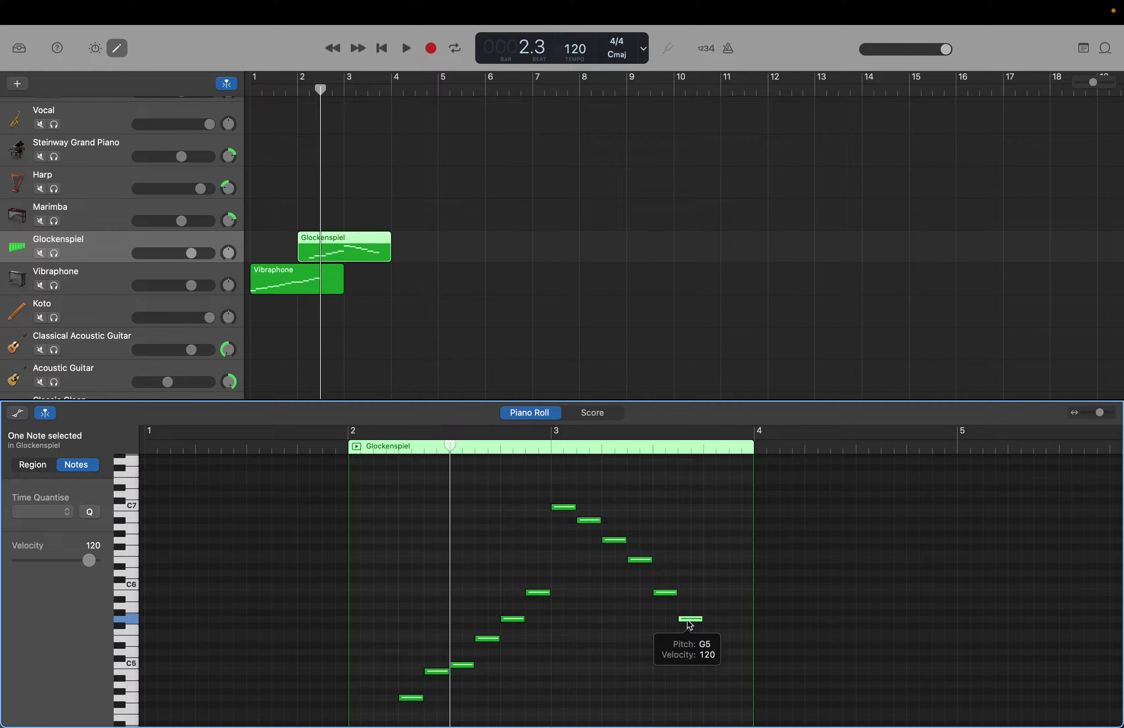
pyautogui.scroll(-2, 691, 625)
pyautogui.scroll(-1, 689, 620)
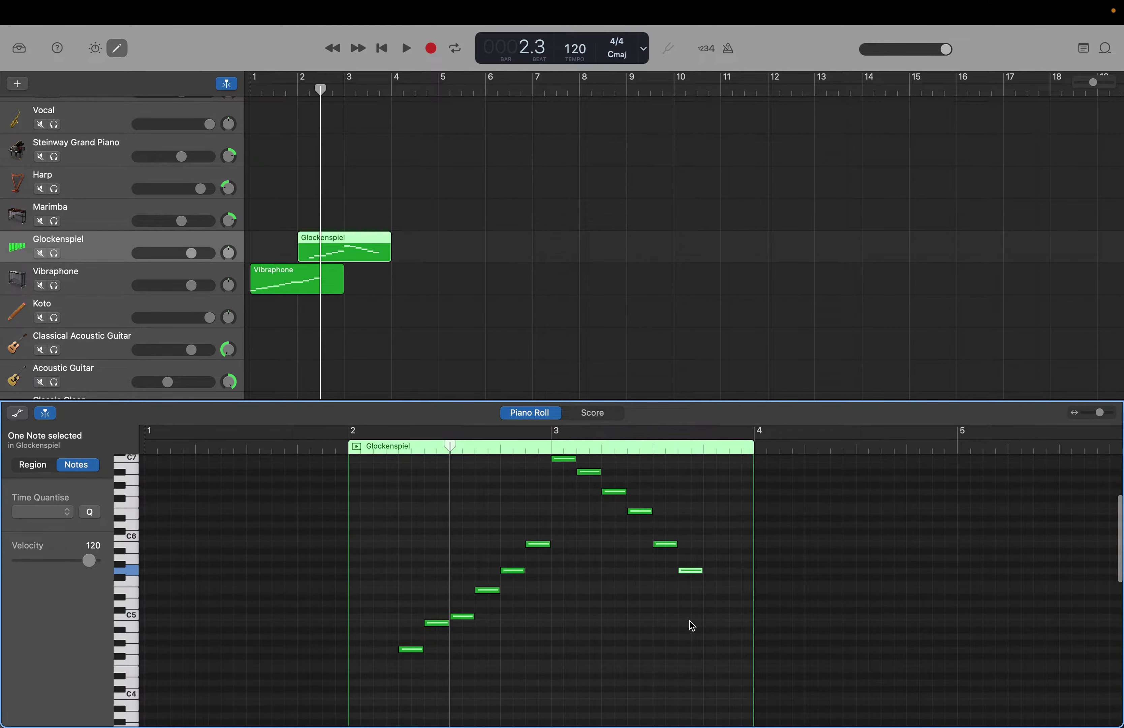
pyautogui.rightClick(709, 595)
pyautogui.click(714, 598)
pyautogui.rightClick(733, 617)
pyautogui.click(740, 623)
# Finish the Glockenspiel descent on the first beat of bar 4 with eighth notes B4 and G4.
pyautogui.rightClick(762, 649)
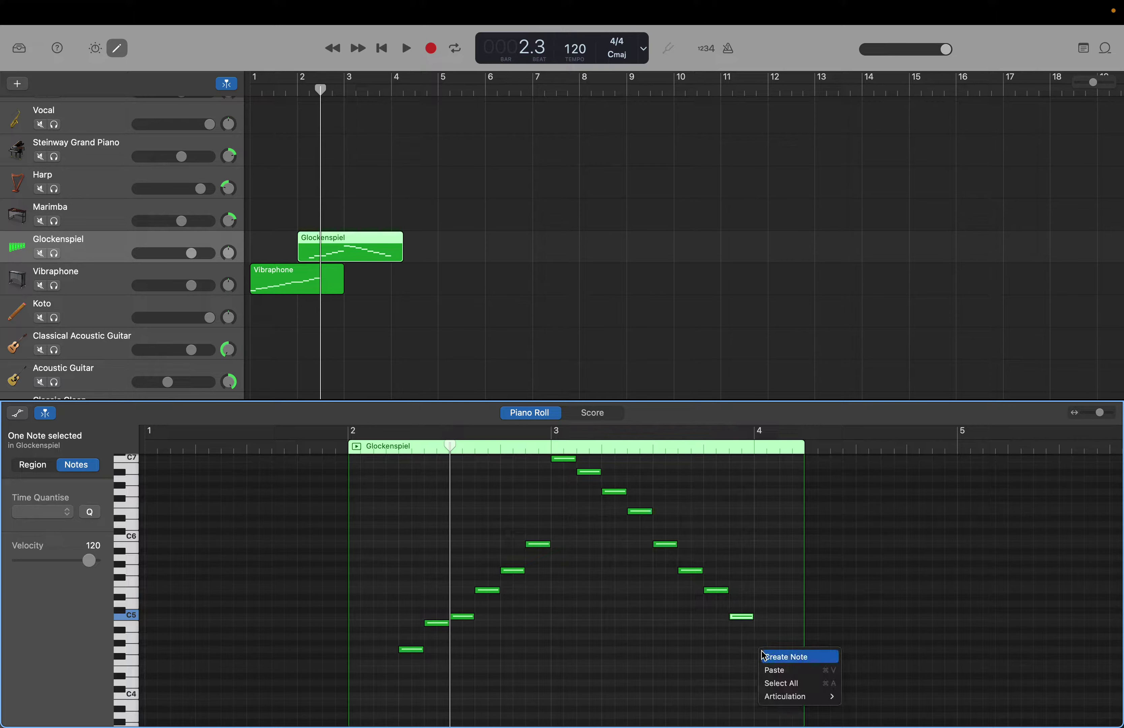
pyautogui.click(766, 656)
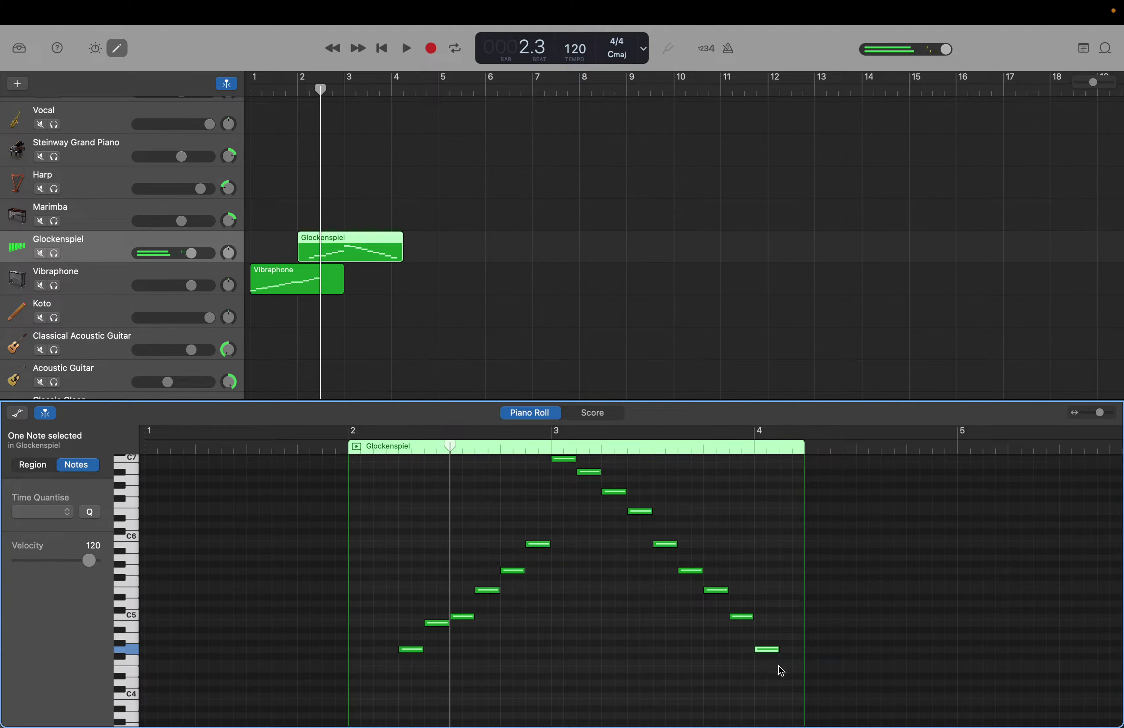
pyautogui.click(769, 652)
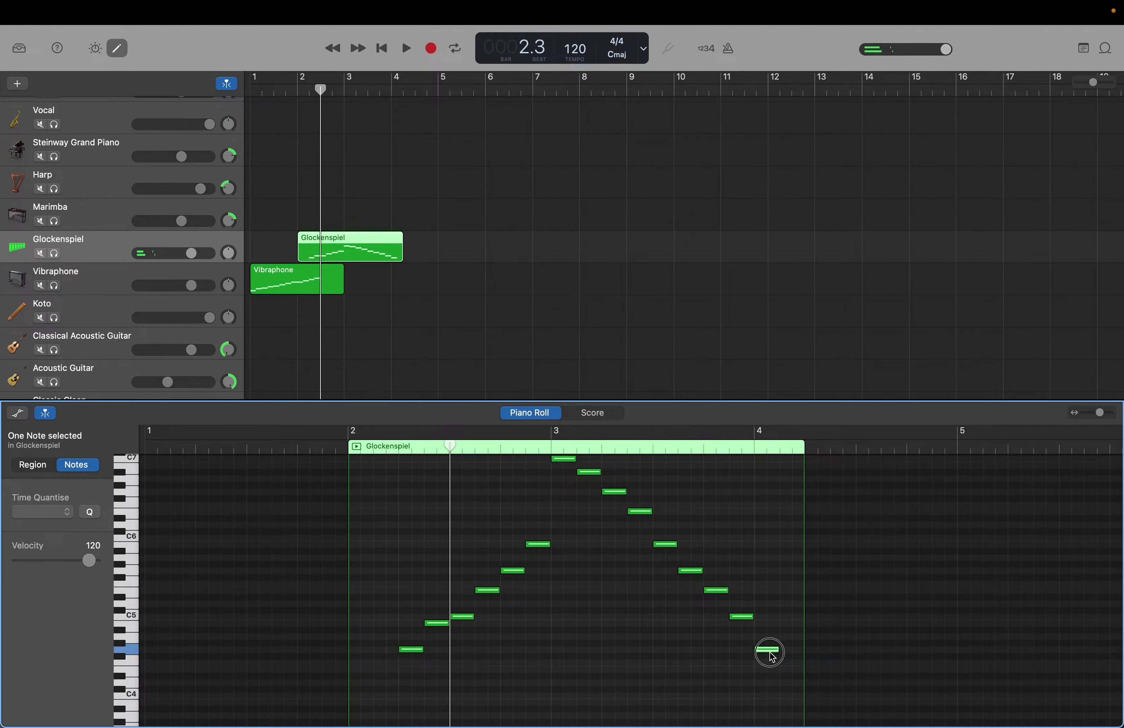
pyautogui.click(772, 657)
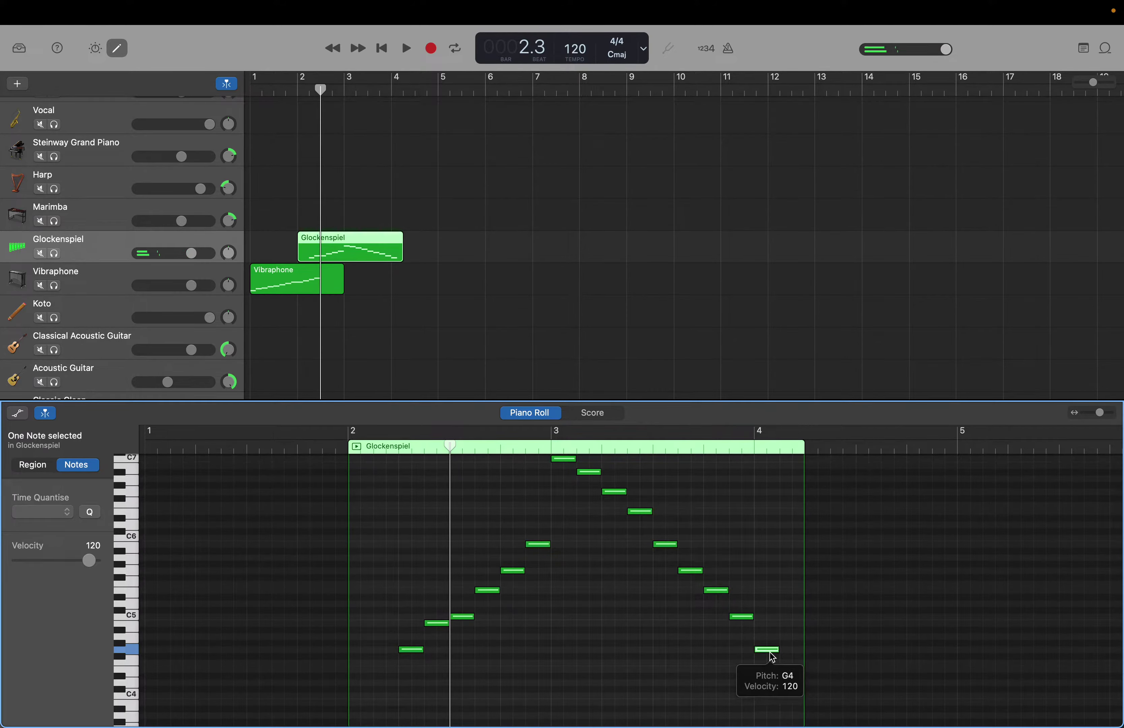
pyautogui.moveTo(772, 657); pyautogui.dragTo(770, 628)
pyautogui.click(793, 652)
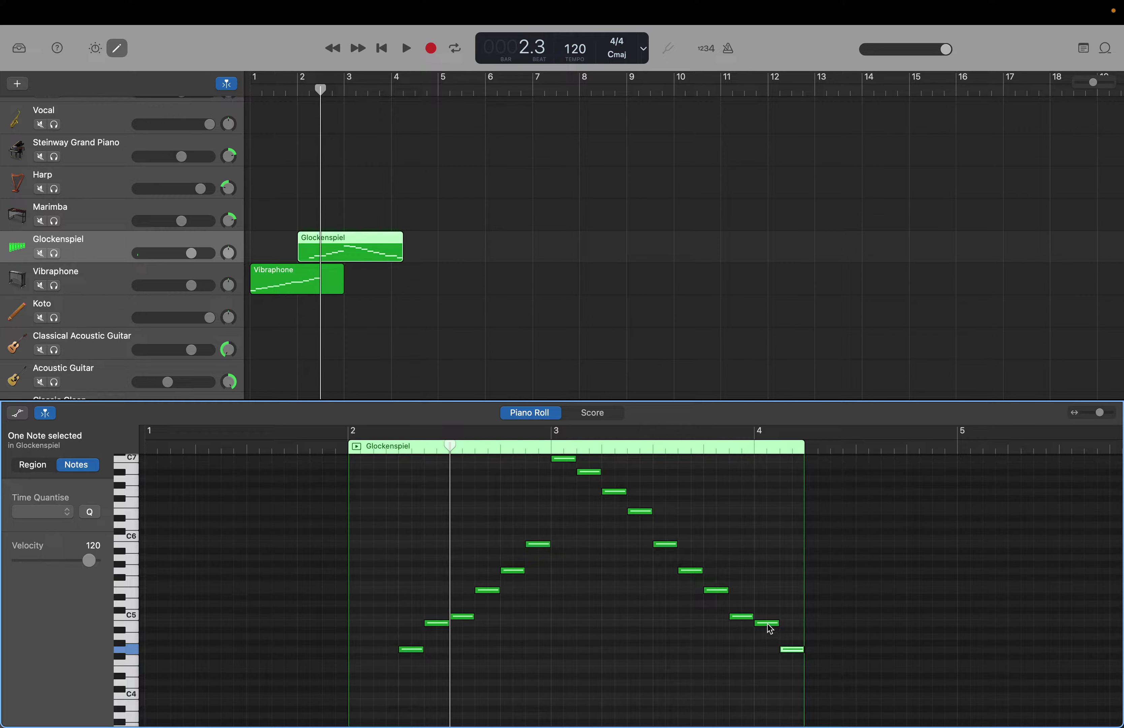
pyautogui.moveTo(770, 628)
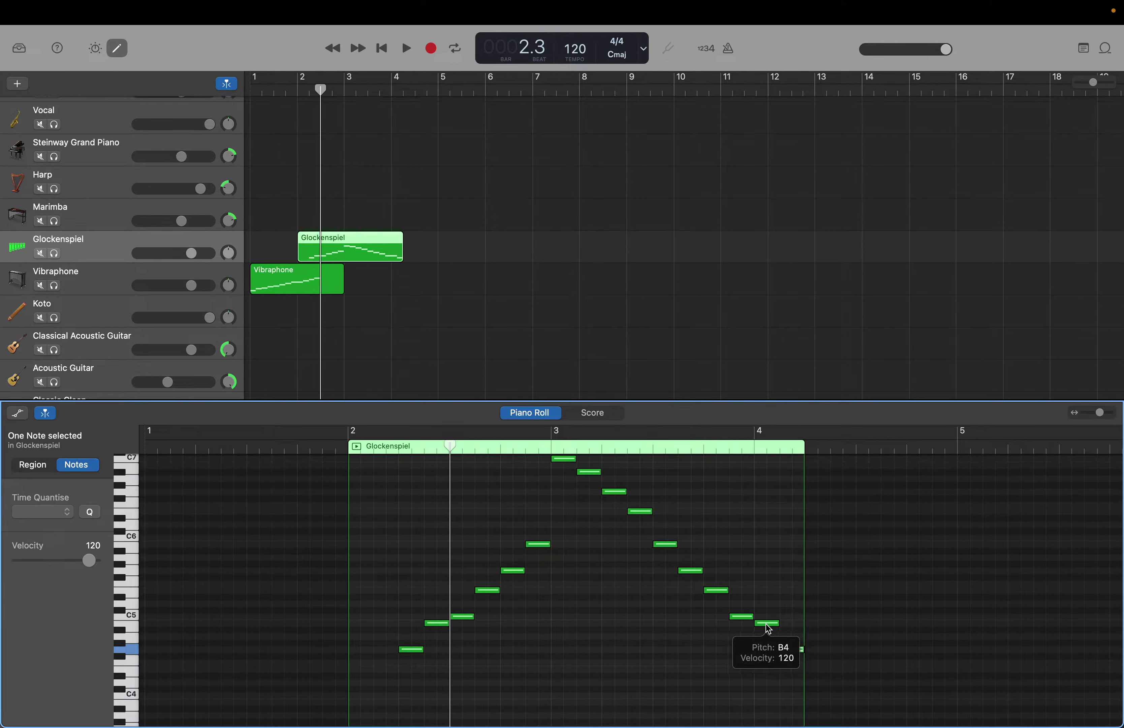
pyautogui.click(765, 624)
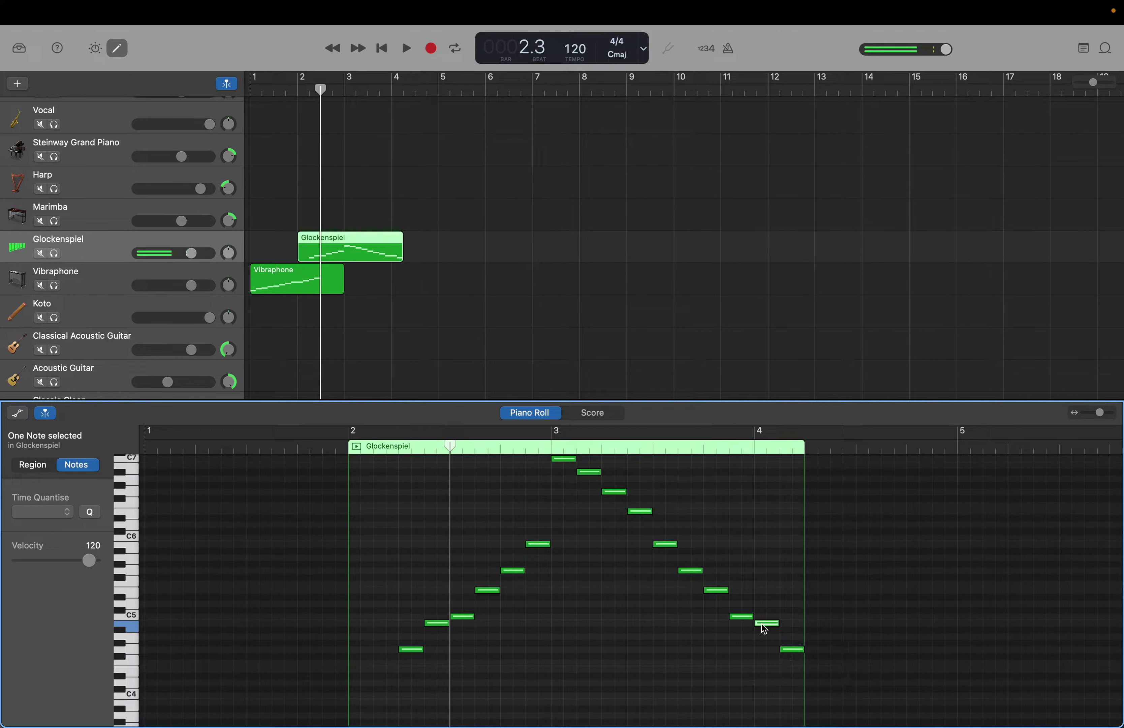
# Extend the Vibraphone region to bar 5 and add a B4 eighth note at the start of bar 4.
pyautogui.click(341, 292)
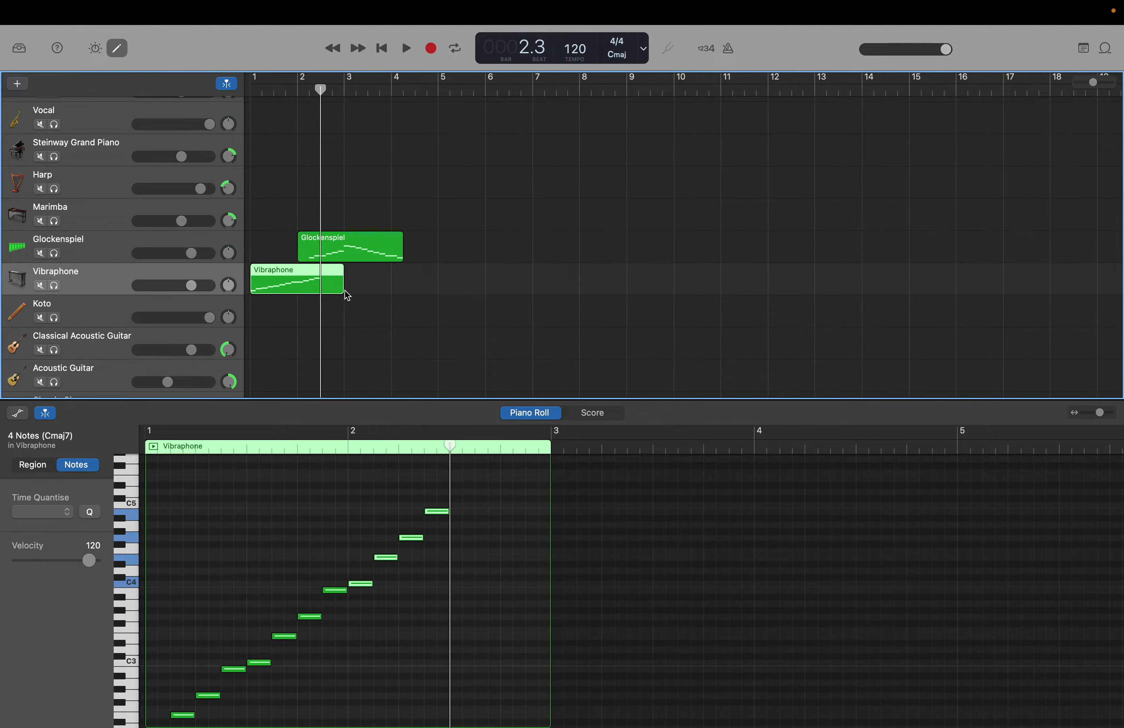
pyautogui.moveTo(338, 289); pyautogui.dragTo(437, 298)
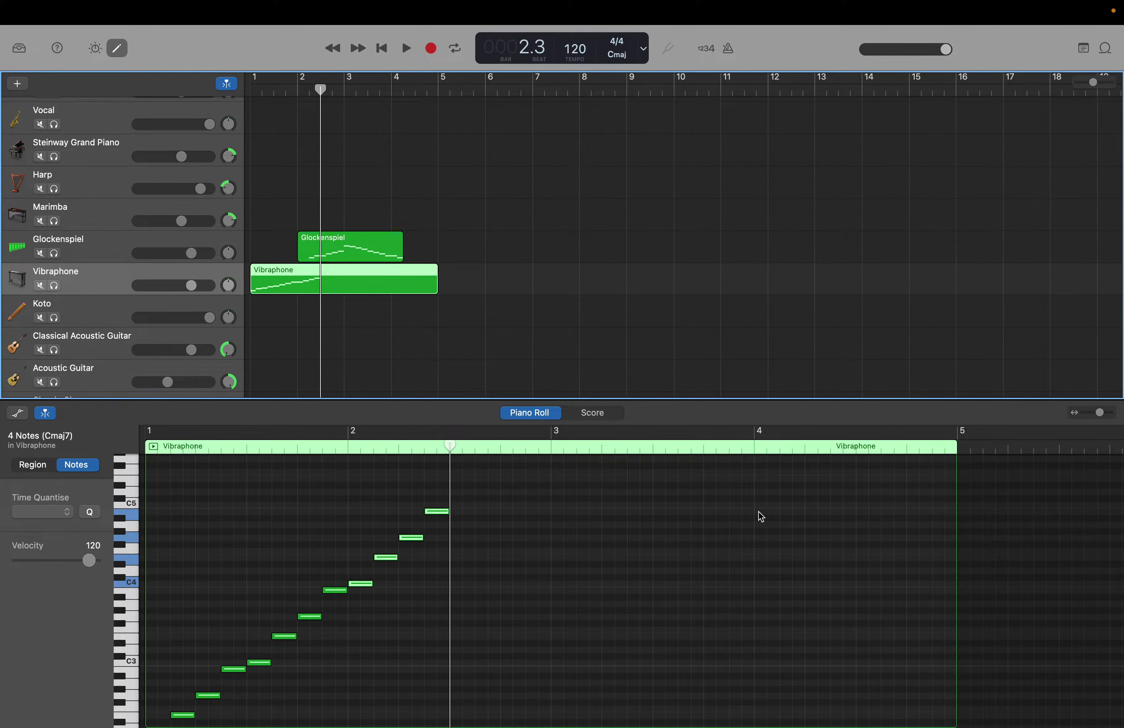
pyautogui.rightClick(760, 511)
pyautogui.click(769, 519)
# Add descending eighth notes G4, E4 and C4 after the B4 in bar 4 of the Vibraphone region.
pyautogui.rightClick(786, 537)
pyautogui.click(795, 544)
pyautogui.rightClick(811, 557)
pyautogui.click(820, 564)
pyautogui.rightClick(838, 586)
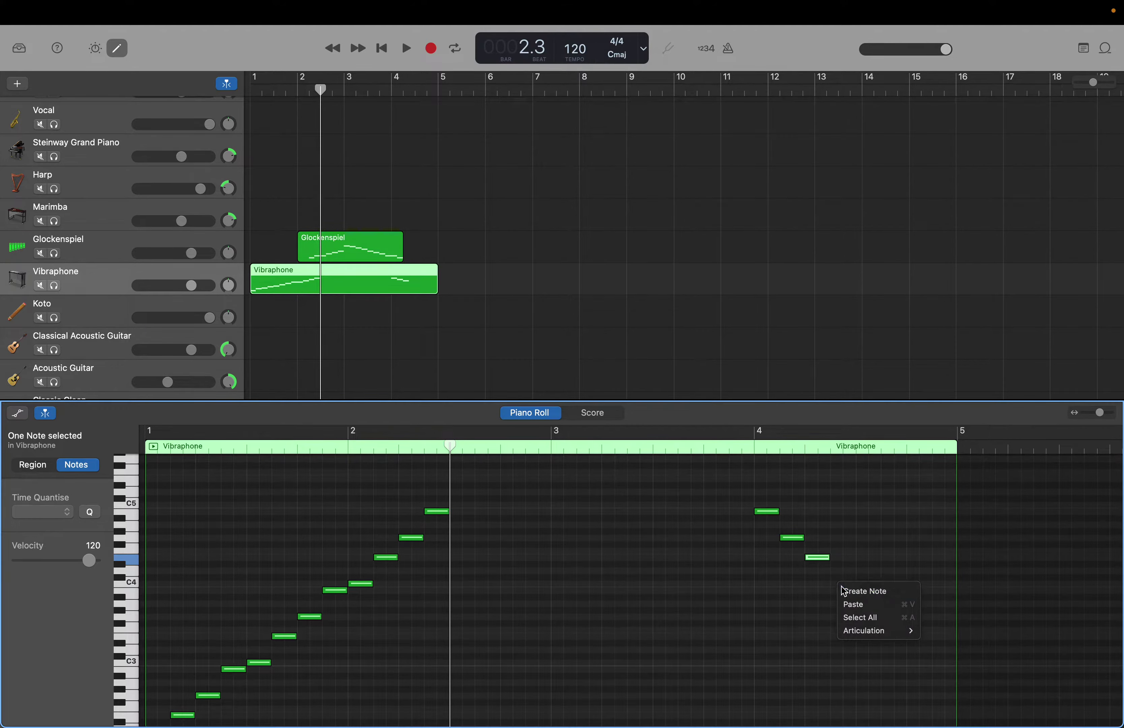
pyautogui.click(845, 591)
# Copy the four descending Vibraphone notes of bar 4 to beat 3 and lower the copy by one octave.
pyautogui.moveTo(451, 445); pyautogui.dragTo(849, 500)
pyautogui.moveTo(750, 501); pyautogui.dragTo(865, 595)
pyautogui.press('super+c')
pyautogui.press('super+v')
pyautogui.moveTo(767, 511); pyautogui.dragTo(773, 596)
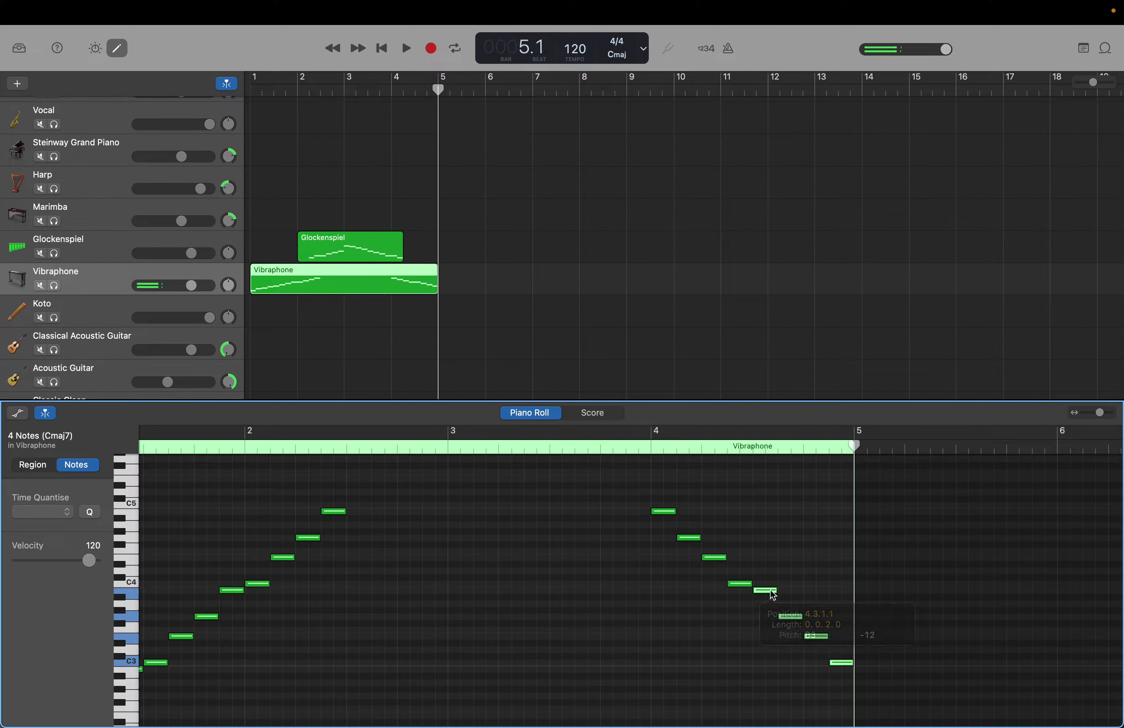
# Look over the Vibraphone notes and play the whole arpeggio from bar 1.
pyautogui.scroll(-3, 736, 605)
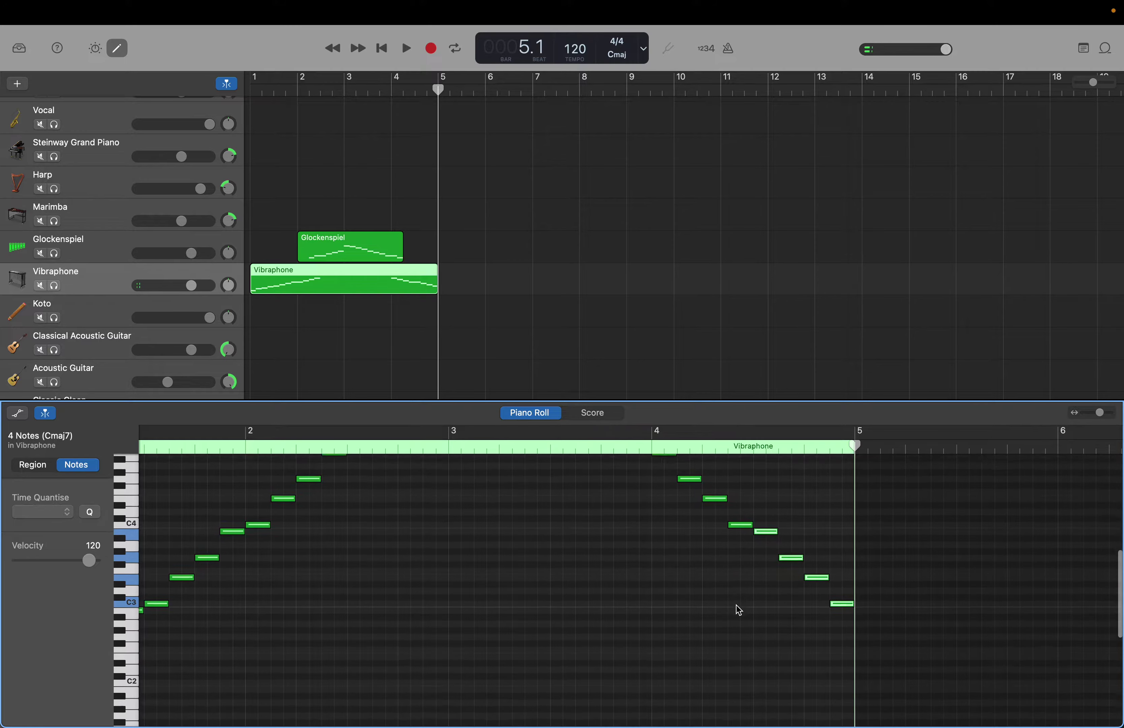
pyautogui.hscroll(-3, 736, 605)
pyautogui.hscroll(-1, 736, 605)
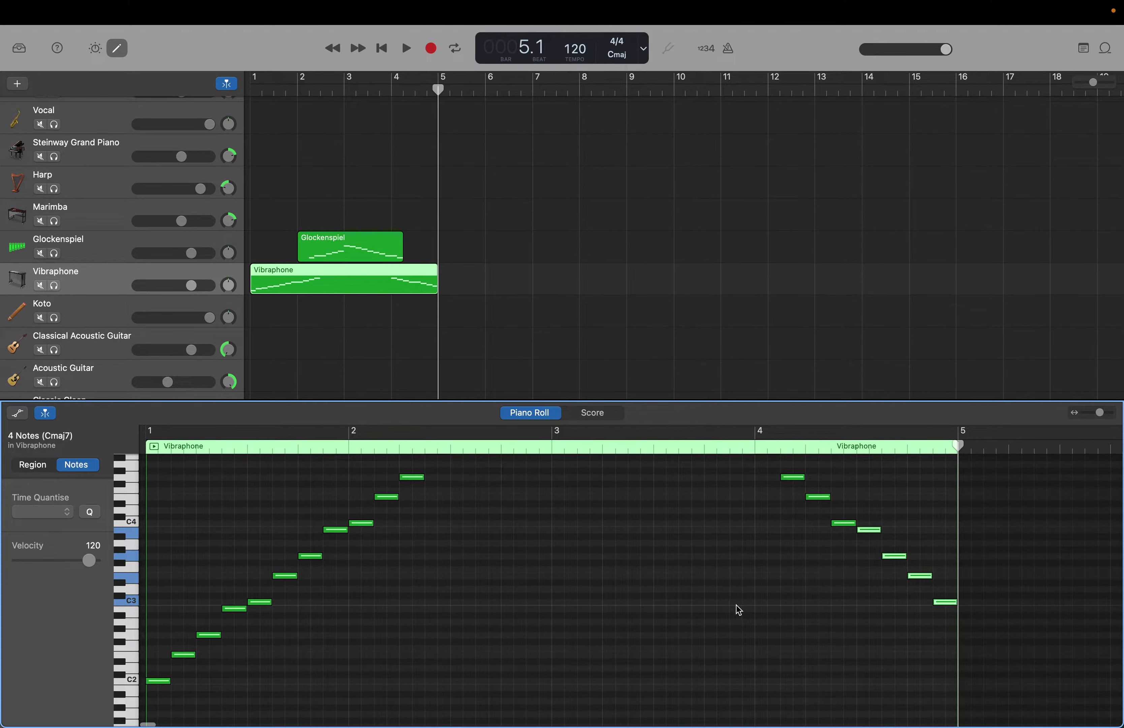
pyautogui.scroll(-1, 736, 605)
pyautogui.scroll(8, 736, 604)
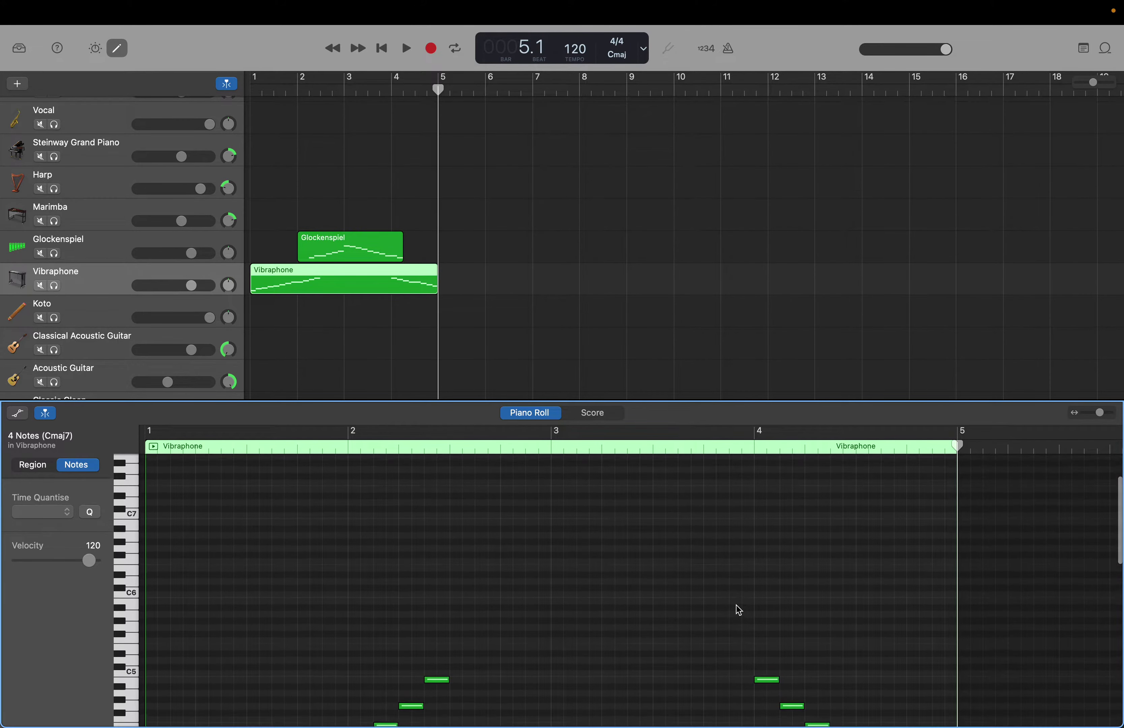
pyautogui.scroll(-1, 739, 610)
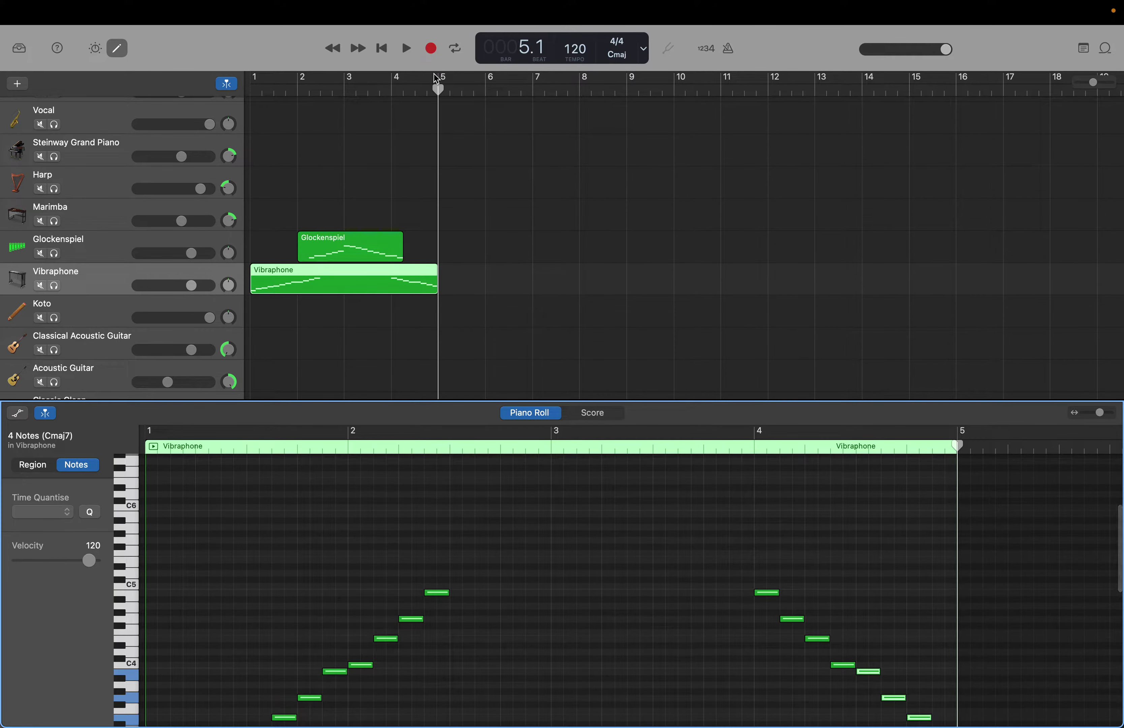
pyautogui.moveTo(439, 89); pyautogui.dragTo(252, 72)
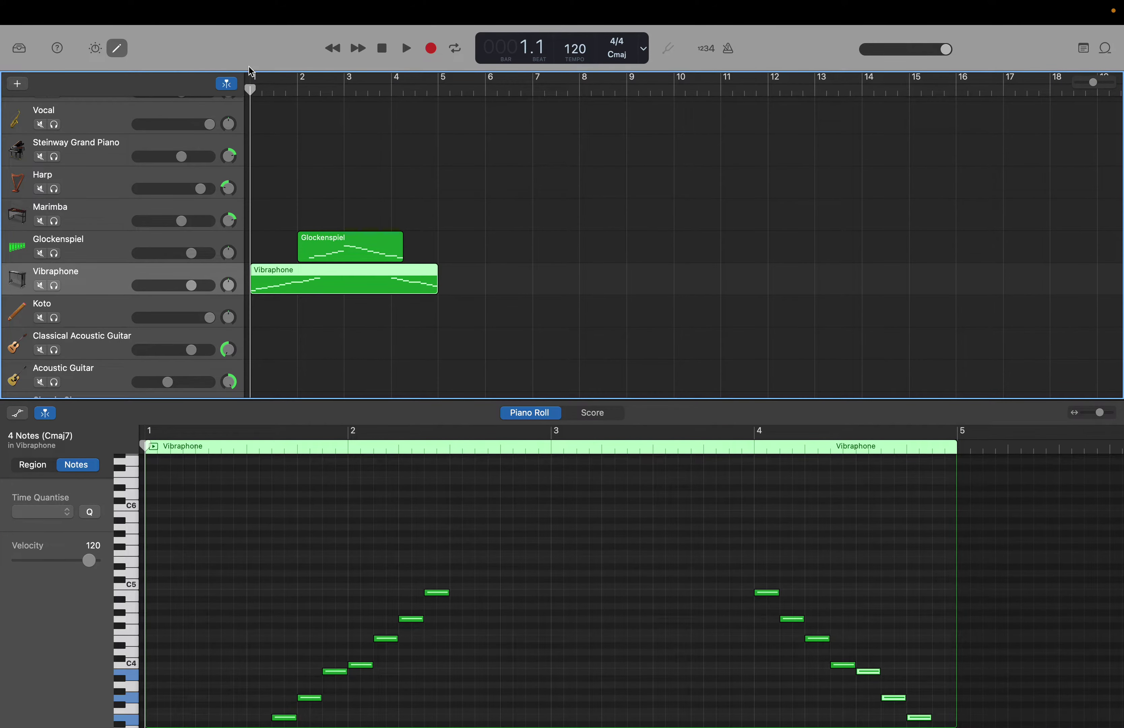
pyautogui.press('space')
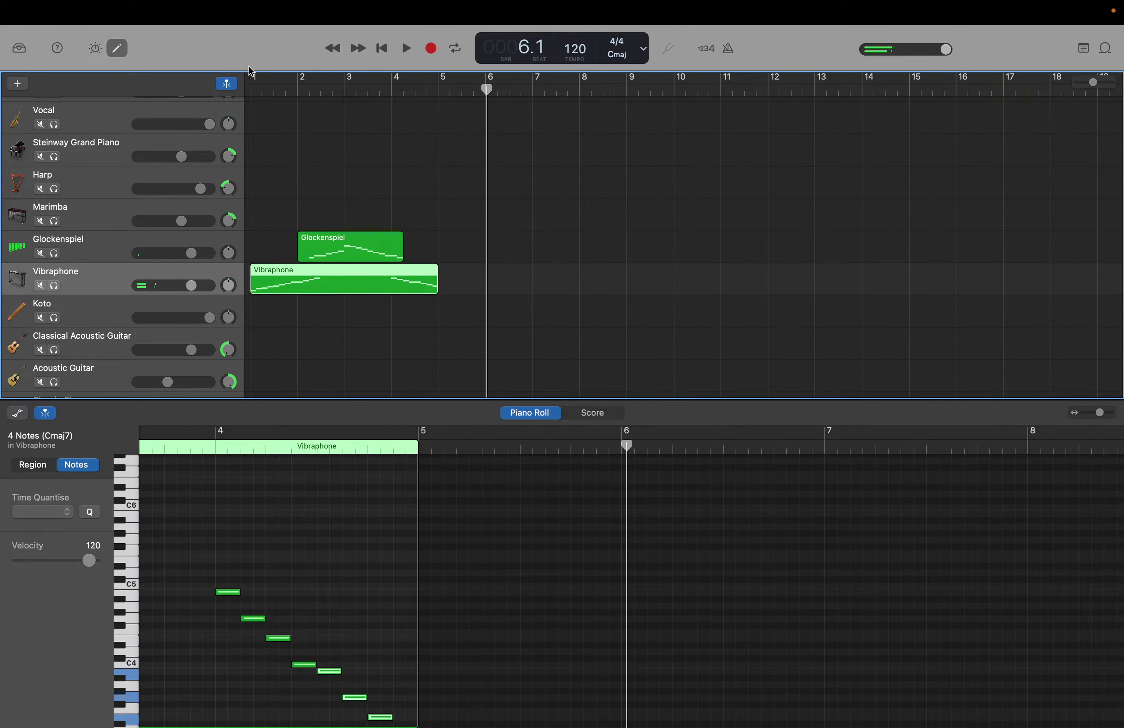
# Trim the start of the Glockenspiel region to its first note at beat 2 of bar 2.
pyautogui.click(350, 246)
pyautogui.moveTo(349, 535); pyautogui.dragTo(400, 538)
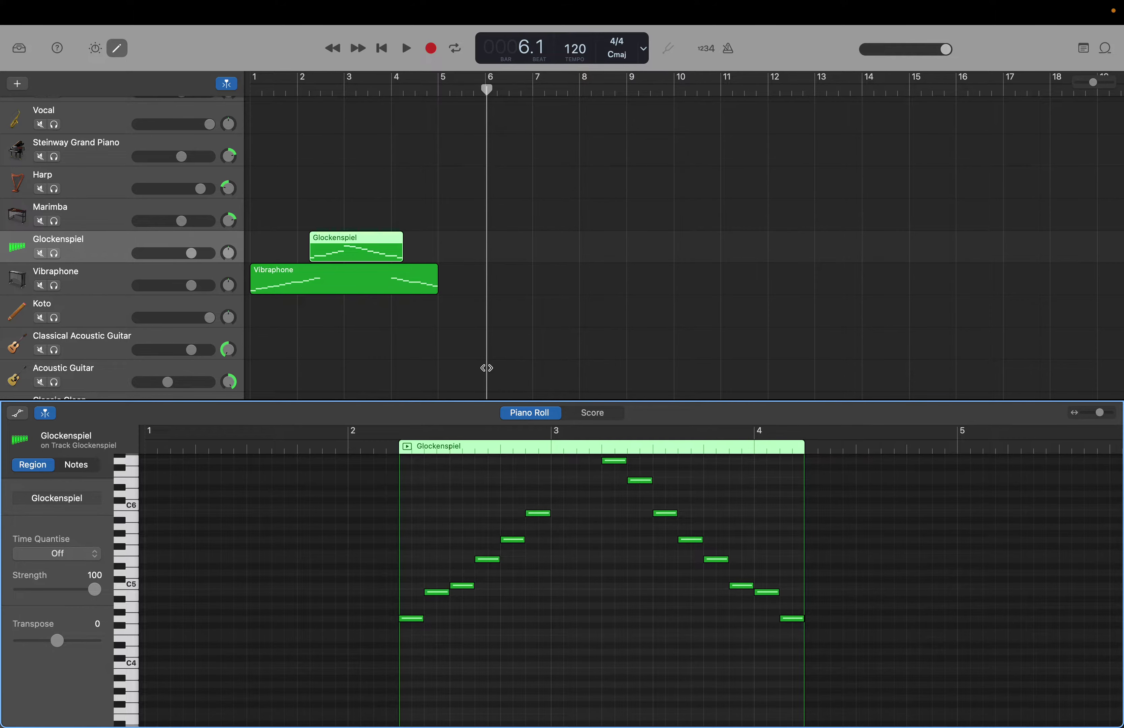
pyautogui.scroll(-2, 487, 367)
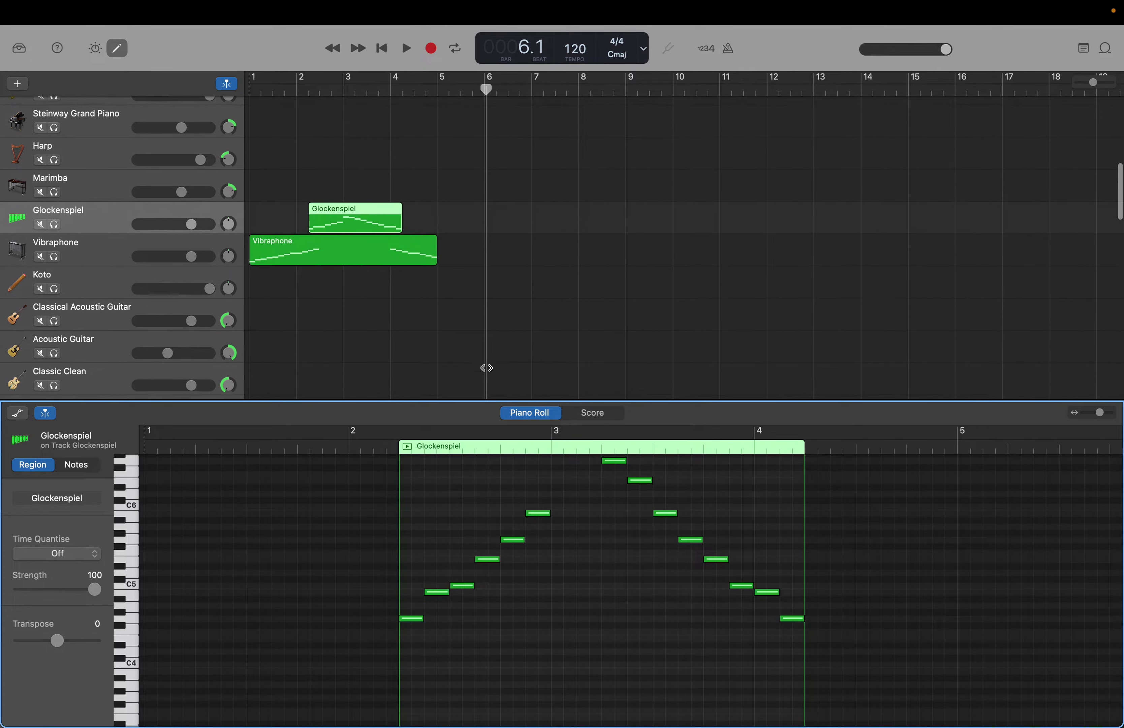
# Copy all notes of the Vibraphone region and paste them at the start of bar 5.
pyautogui.click(371, 260)
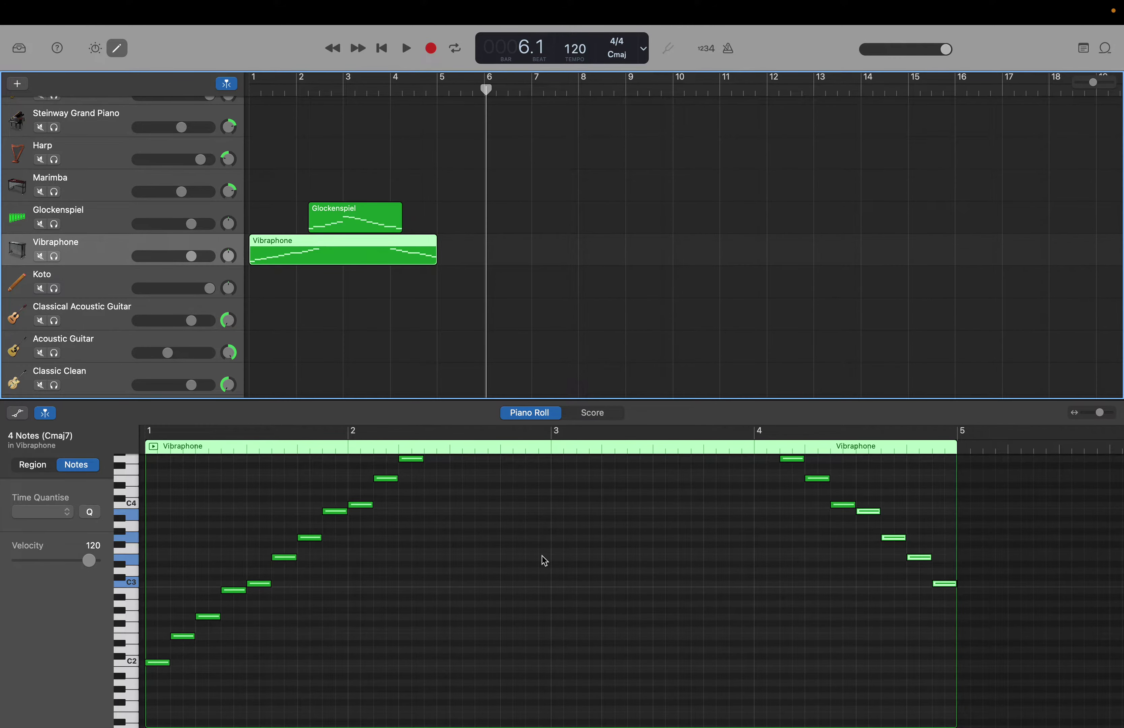
pyautogui.scroll(-1, 544, 560)
pyautogui.scroll(-4, 545, 560)
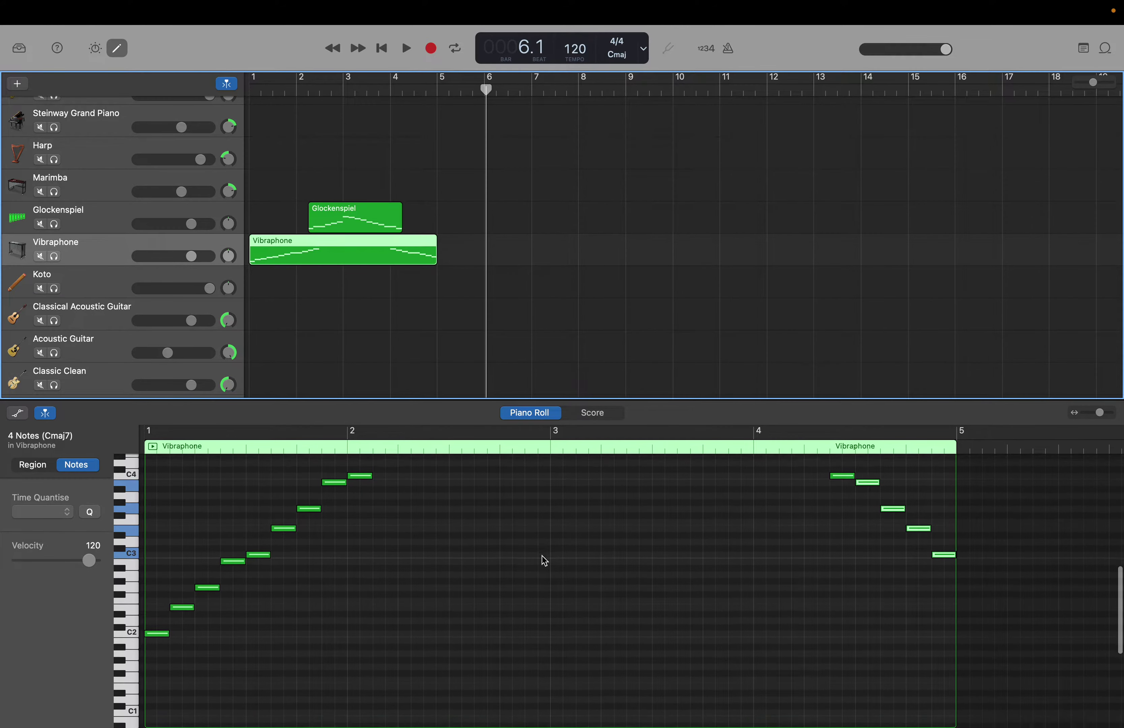
pyautogui.scroll(8, 544, 560)
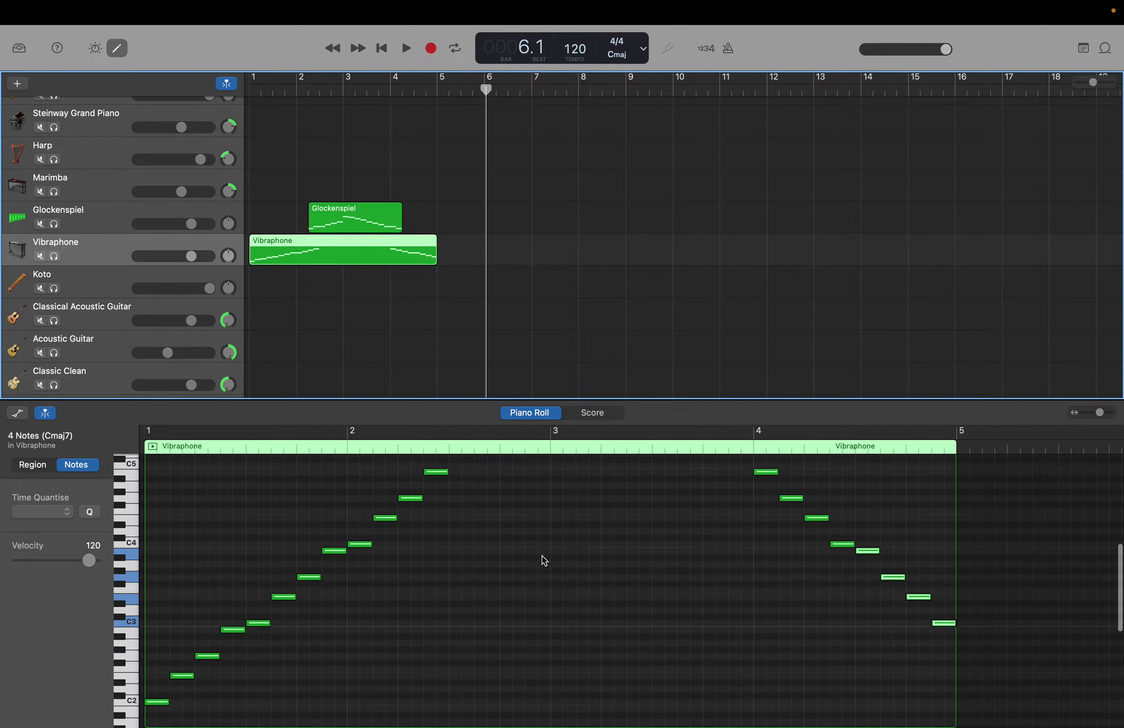
pyautogui.scroll(2, 544, 559)
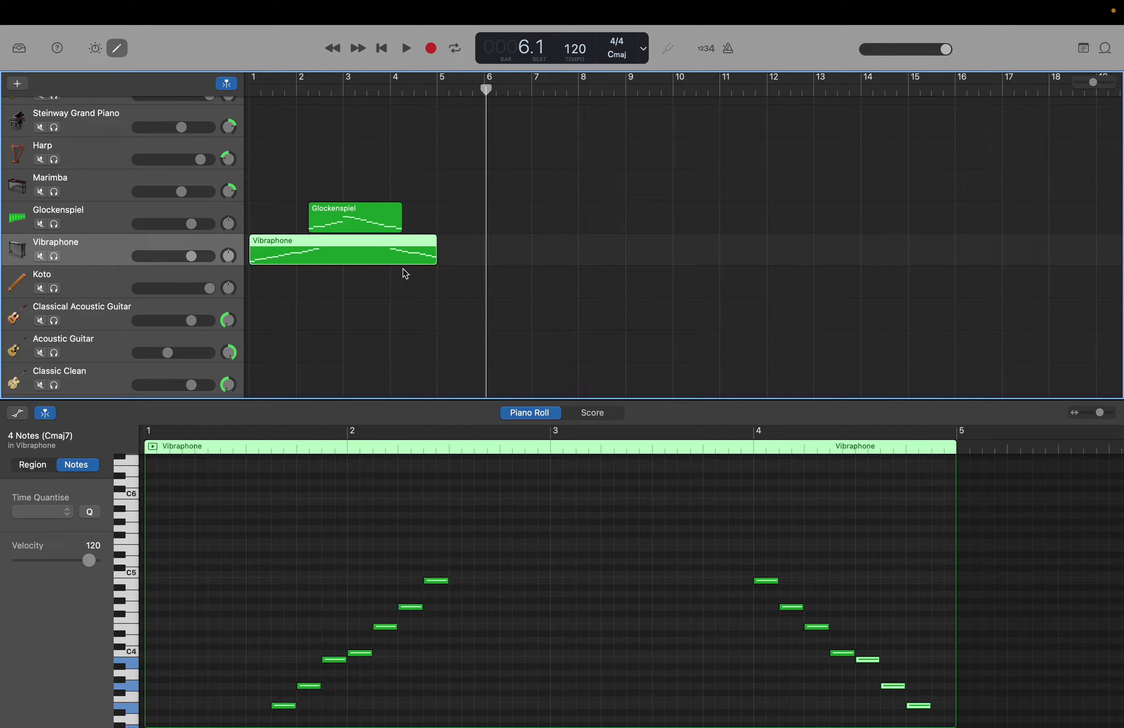
pyautogui.moveTo(487, 89); pyautogui.dragTo(438, 89)
pyautogui.click(349, 509)
pyautogui.press('super+a')
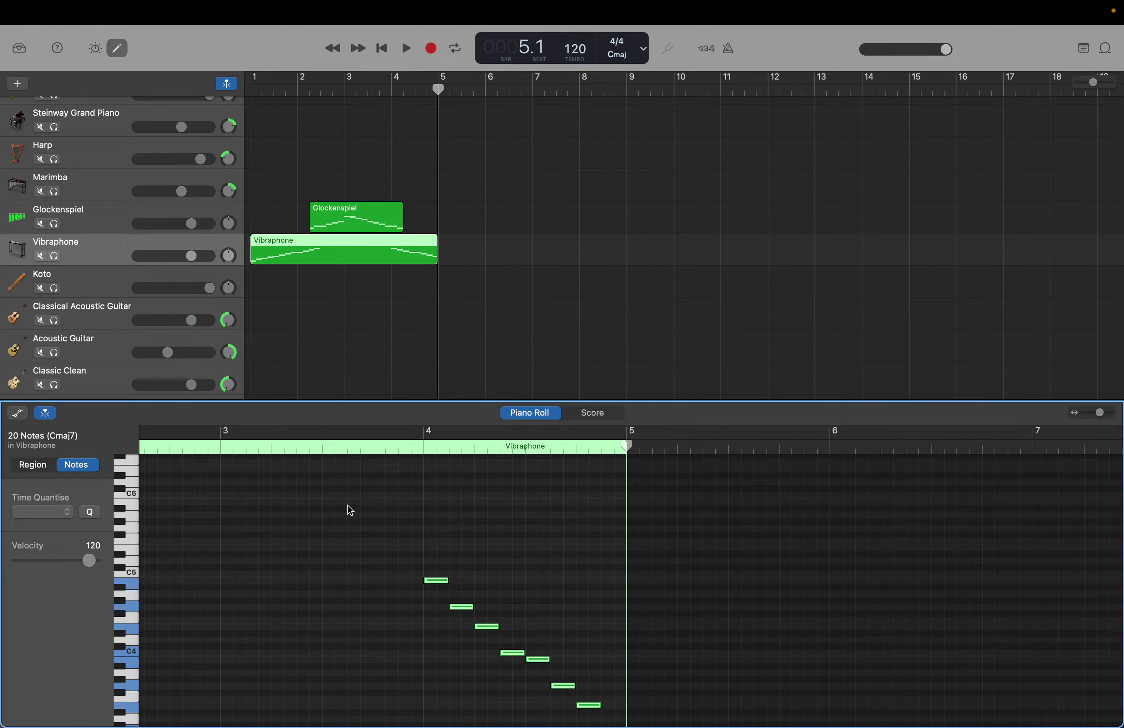
pyautogui.press('super+v')
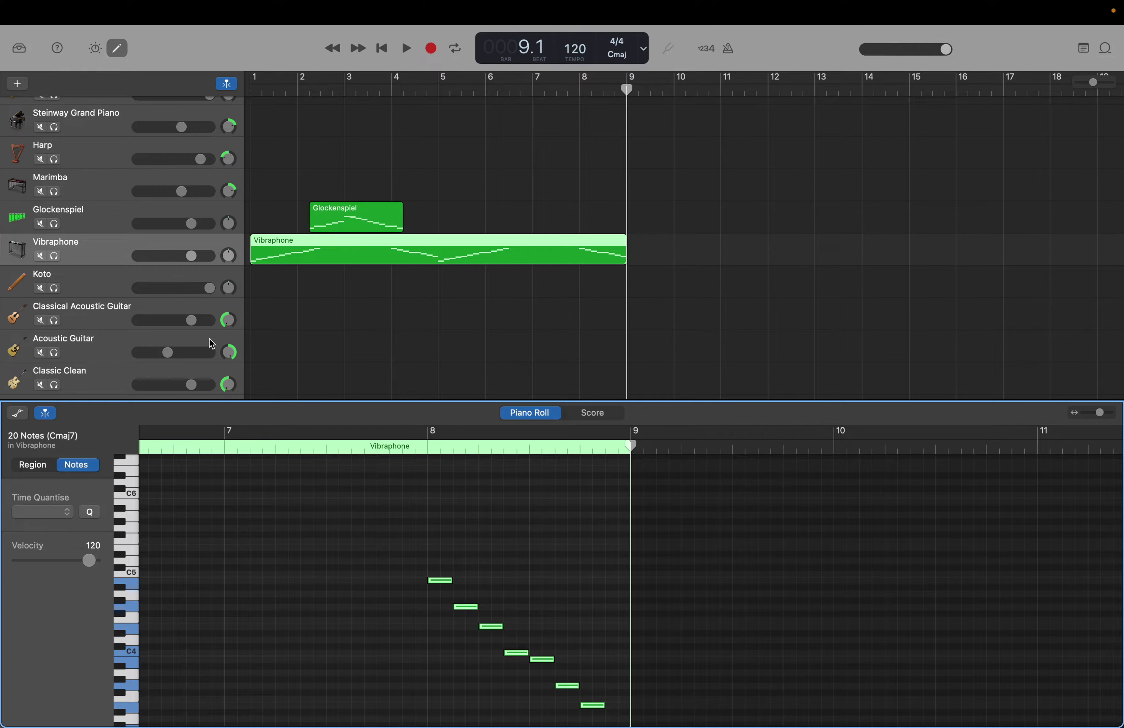
# Select the Glockenspiel region and move the playhead to beat 2 of bar 6.
pyautogui.click(321, 208)
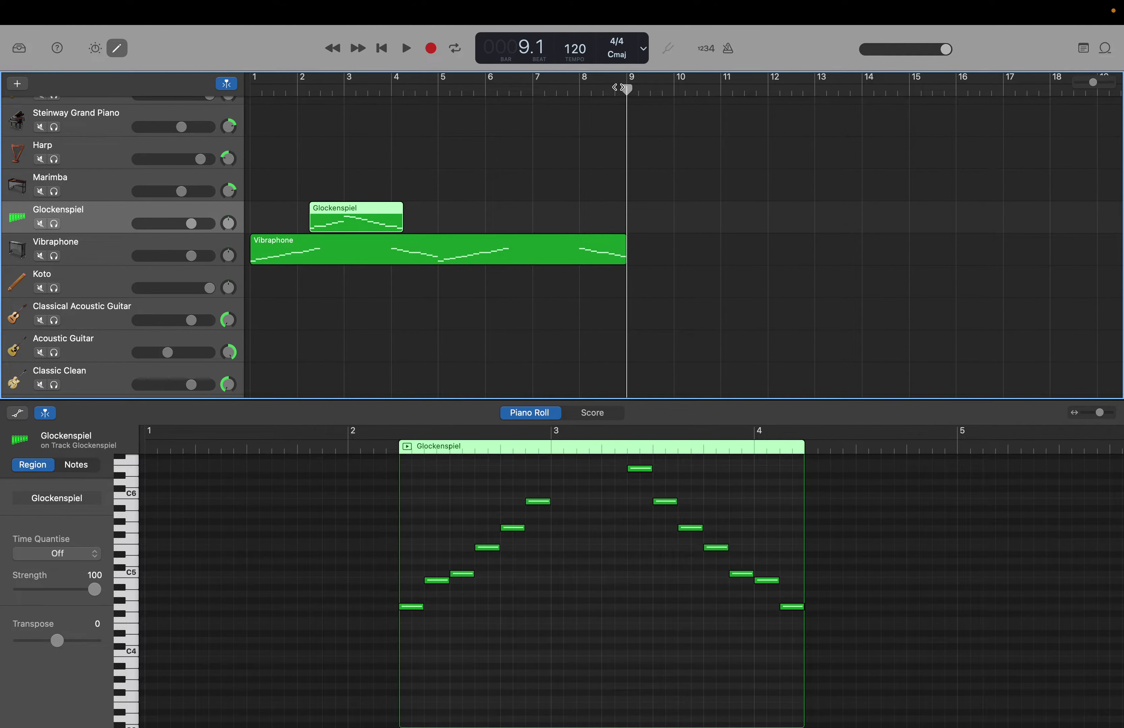
pyautogui.moveTo(625, 86); pyautogui.dragTo(498, 89)
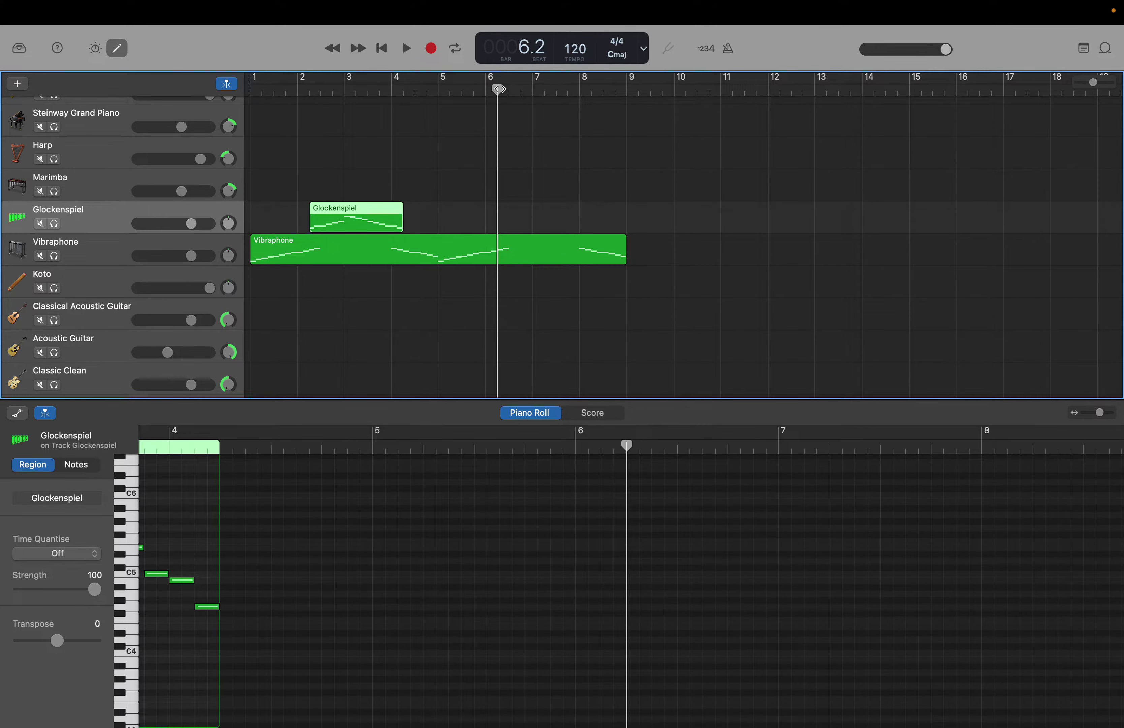
pyautogui.click(390, 216)
pyautogui.click(387, 219)
pyautogui.moveTo(307, 682)
pyautogui.hscroll(-10, 236, 526)
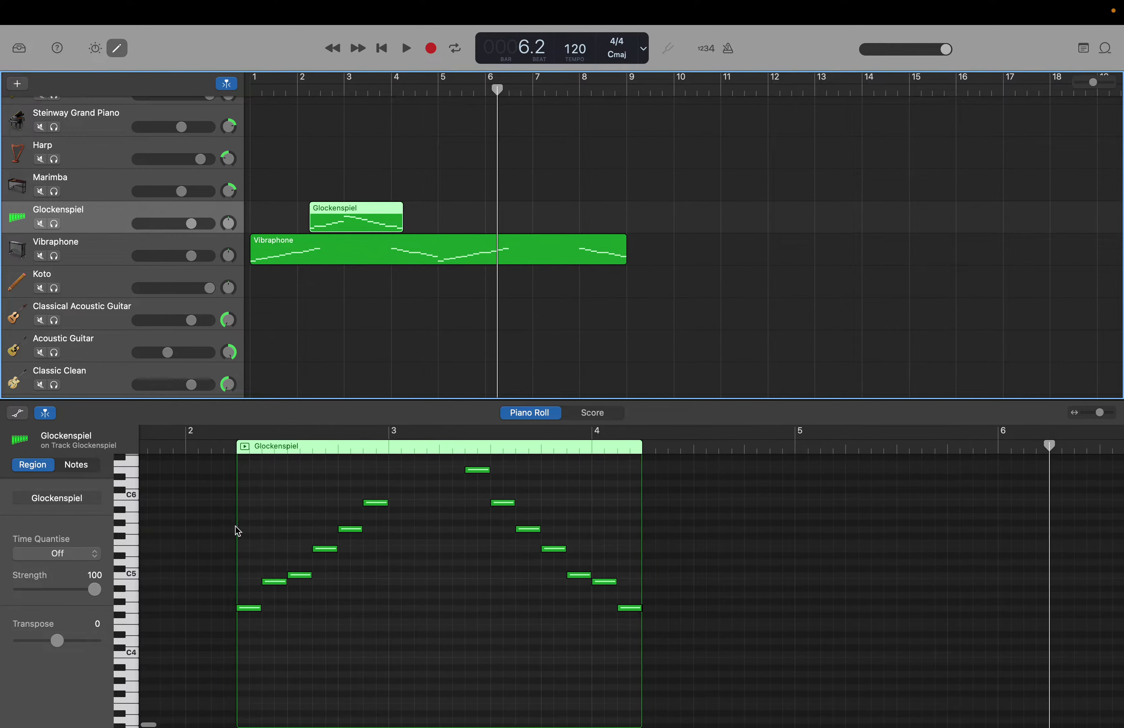
pyautogui.hscroll(-3, 238, 531)
pyautogui.hscroll(-6, 235, 526)
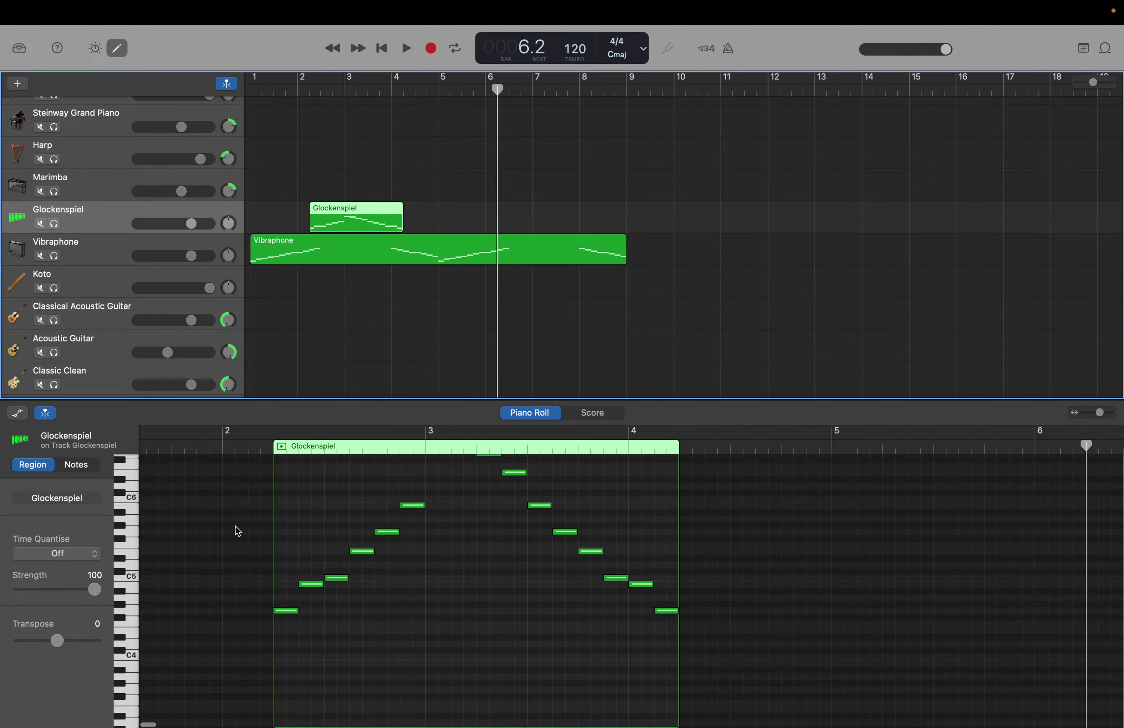
pyautogui.hscroll(3, 246, 533)
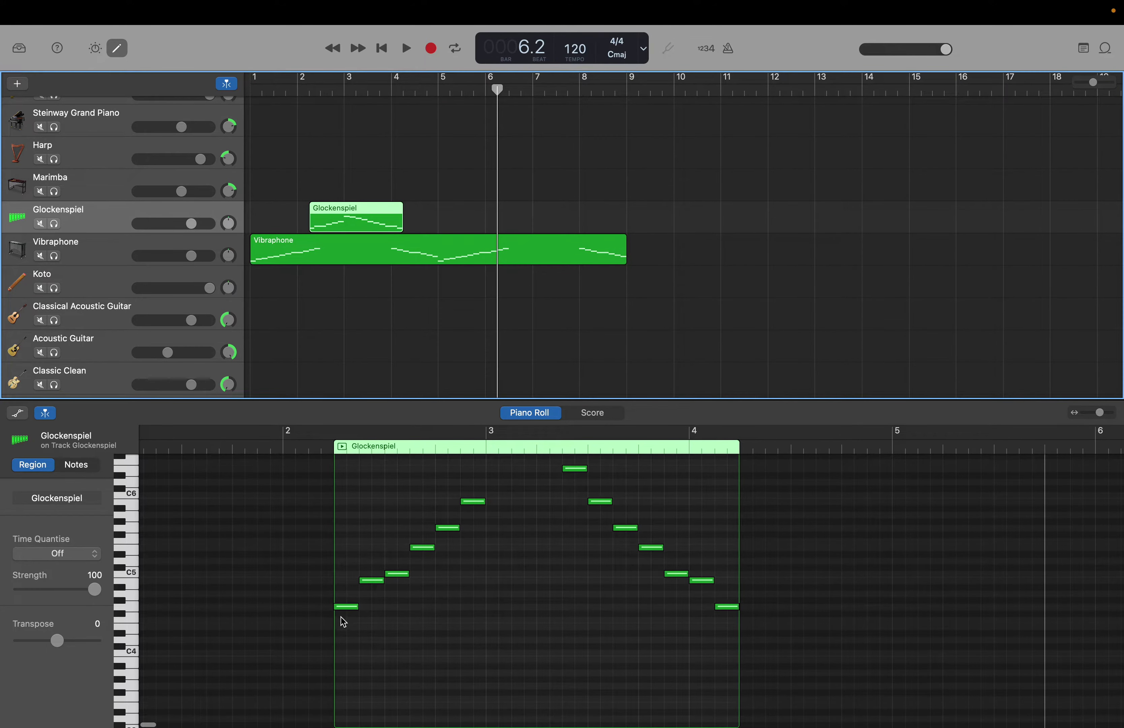
pyautogui.press('Down')
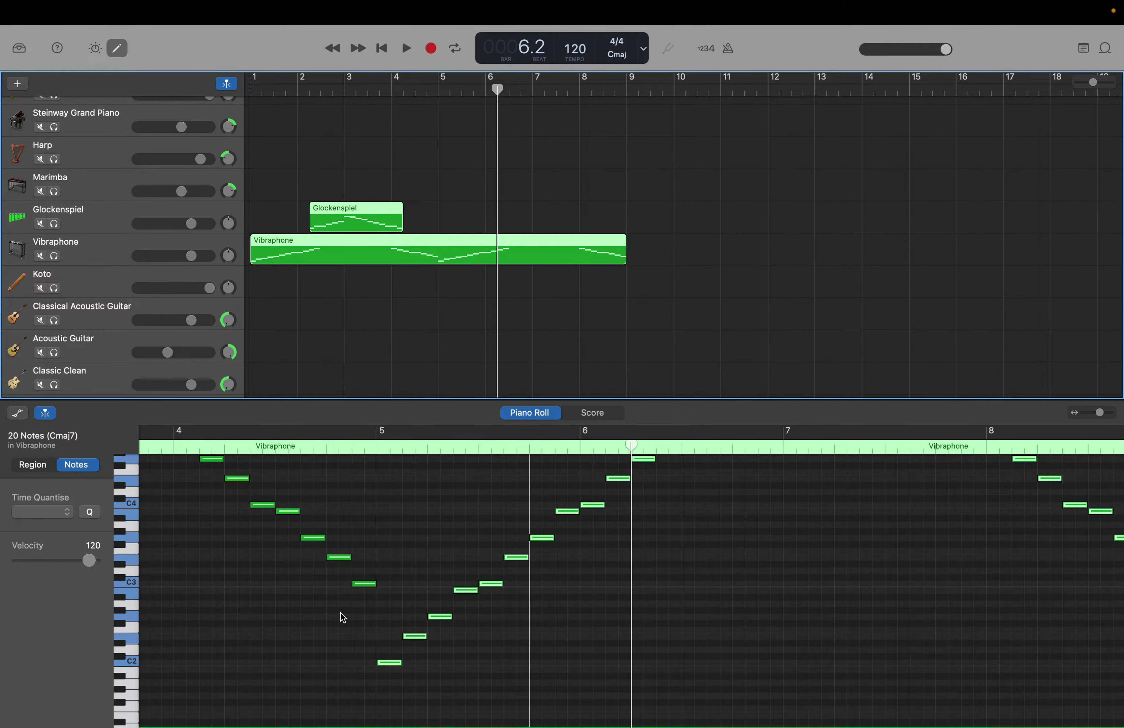
pyautogui.scroll(1, 343, 617)
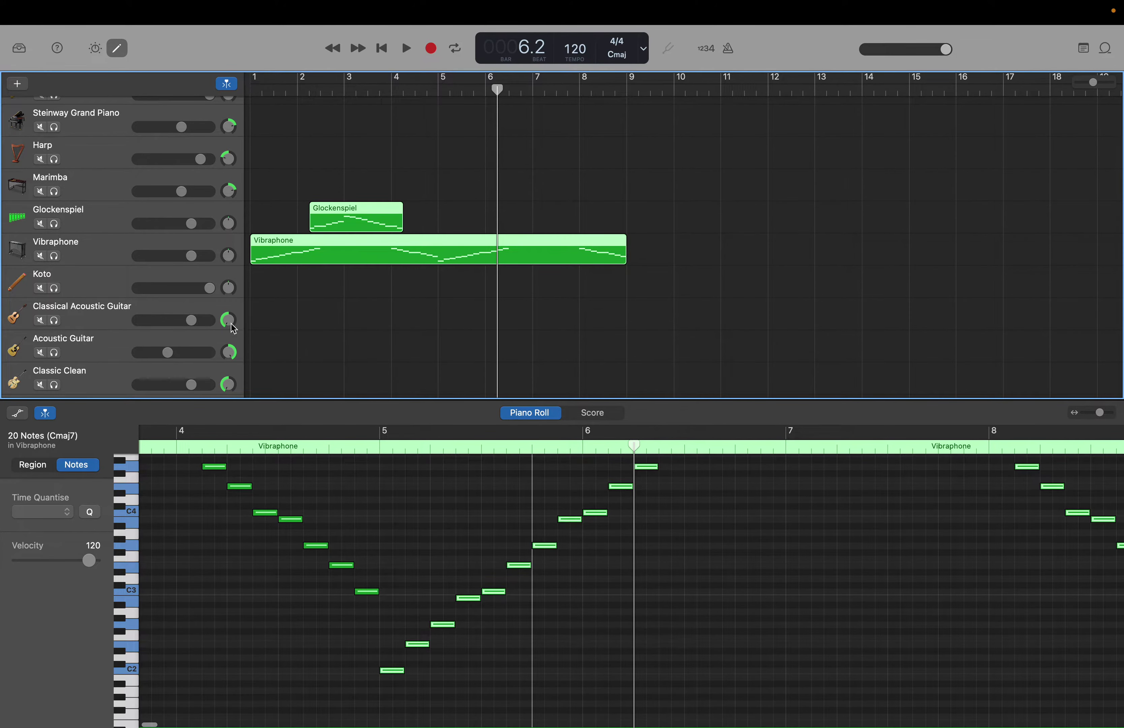
# Copy all notes of the Glockenspiel region and paste them at beat 2 of bar 6.
pyautogui.click(93, 231)
pyautogui.click(498, 584)
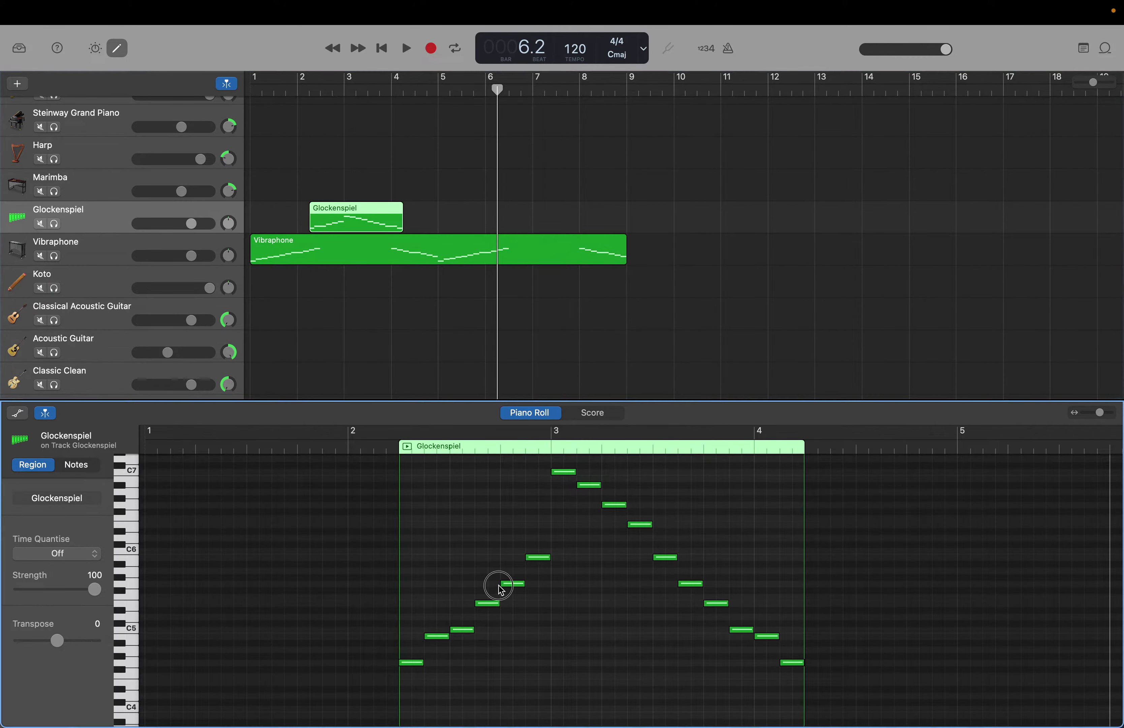
pyautogui.click(487, 557)
pyautogui.press('super+a')
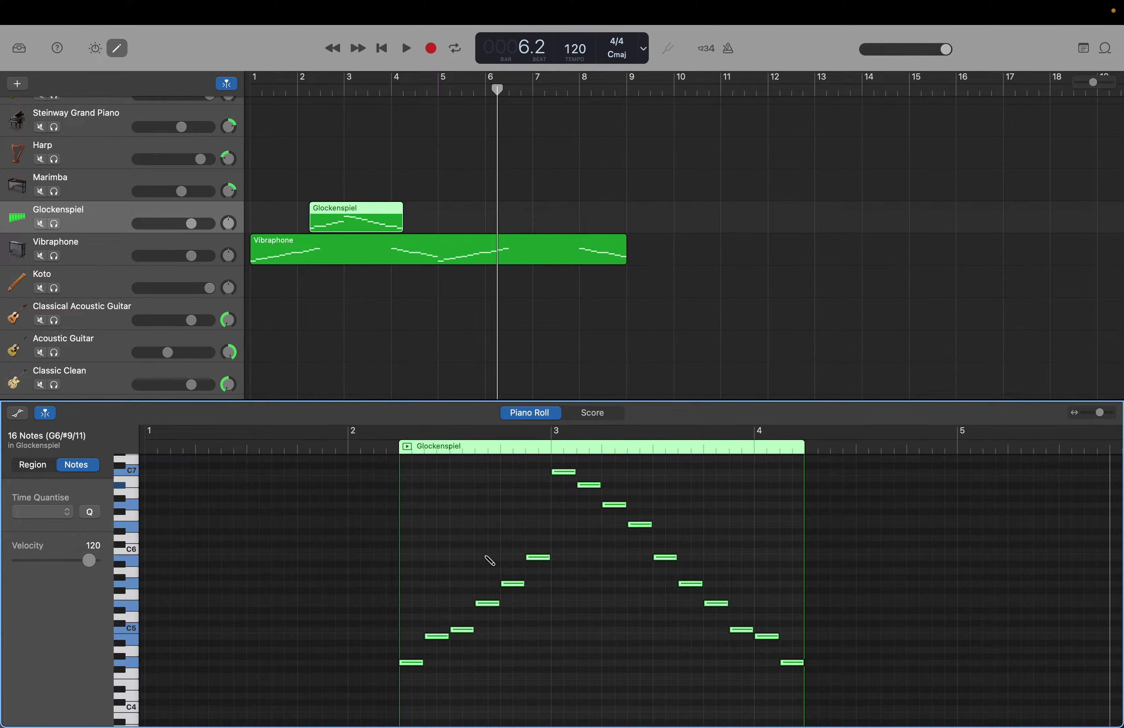
pyautogui.press('super+v')
pyautogui.click(490, 558)
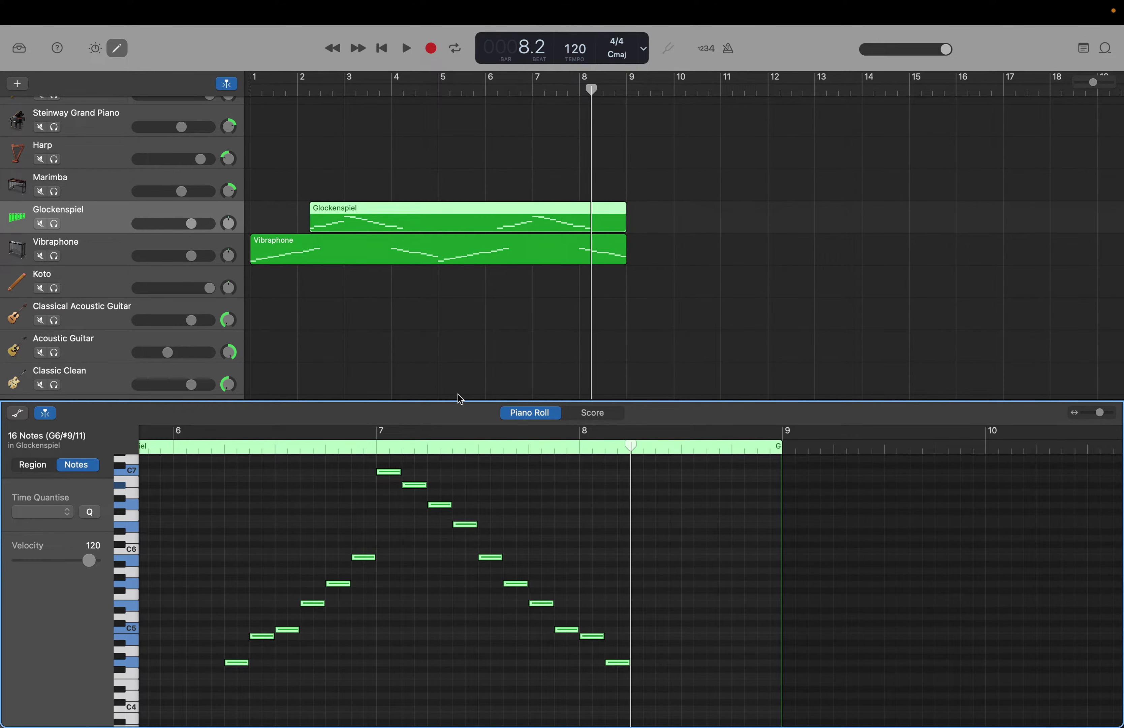
# Play both tracks from bar 1 past the end of the regions and place the playhead at the start of bar 9.
pyautogui.press('Return')
pyautogui.press('space')
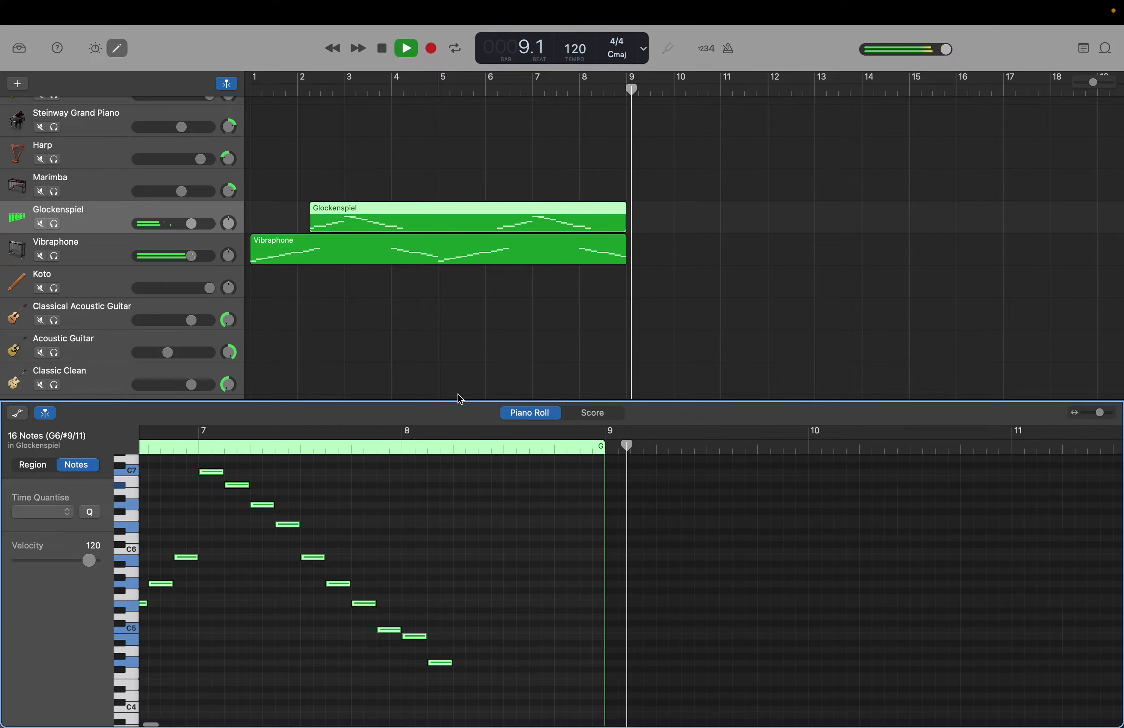
pyautogui.press('space')
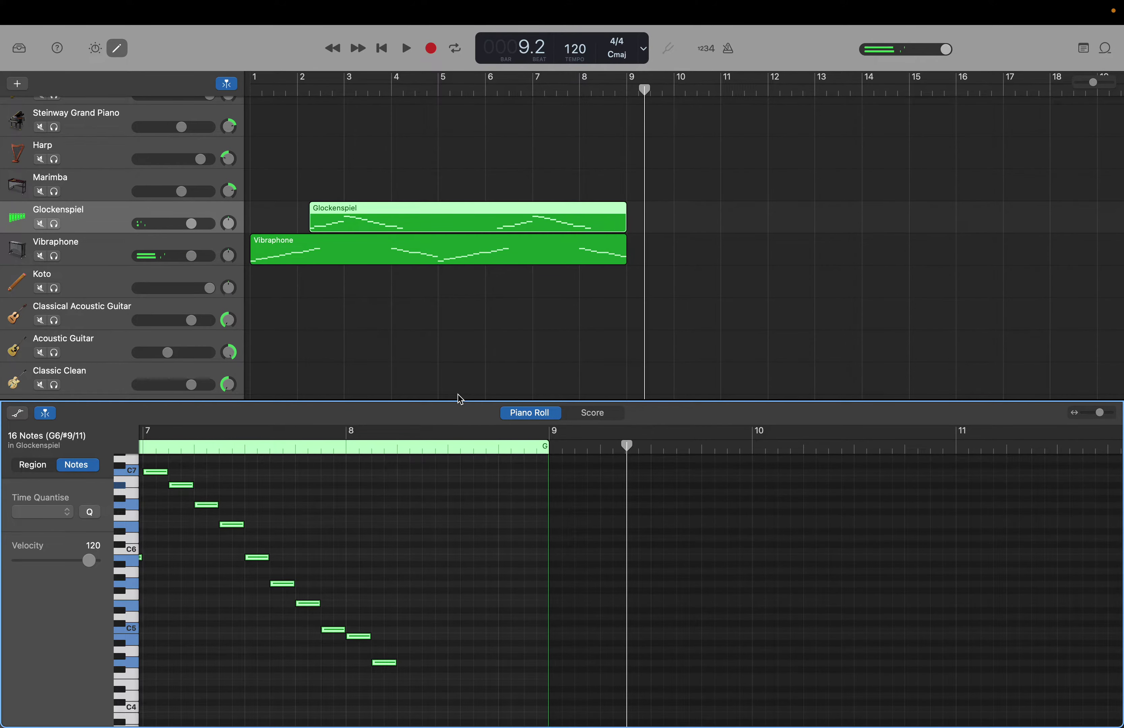
pyautogui.moveTo(644, 89); pyautogui.dragTo(628, 89)
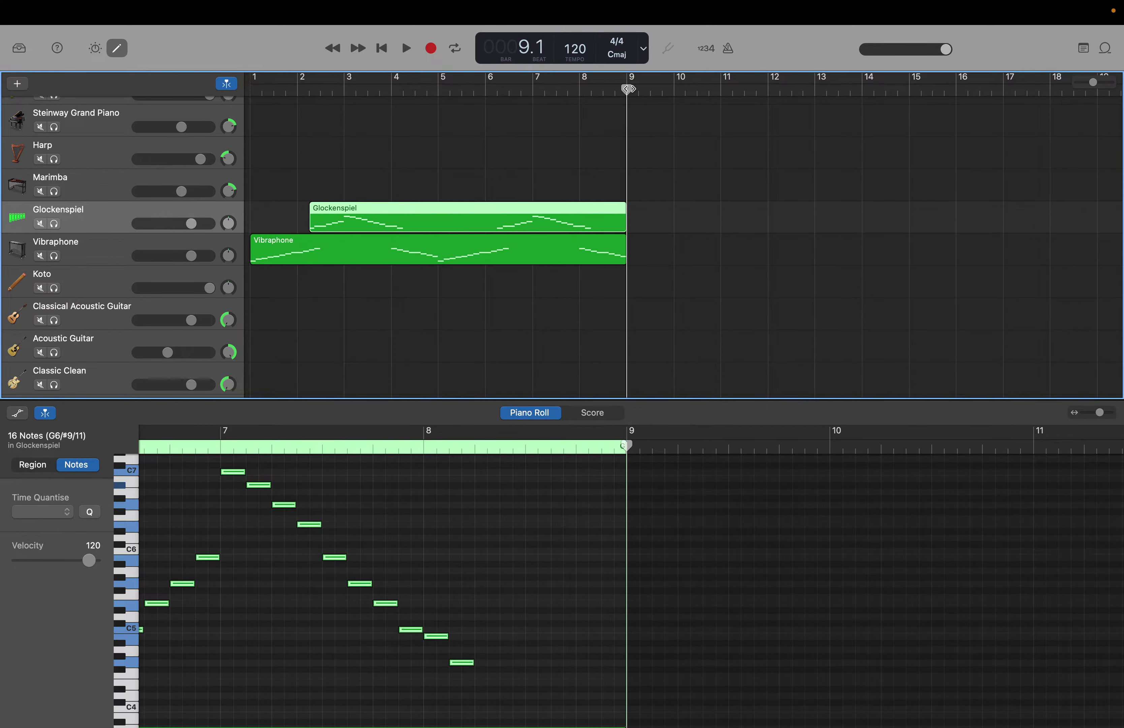
# Look over the Glockenspiel notes in both passes of the arpeggio up to the region's end at bar 9.
pyautogui.scroll(1, 628, 89)
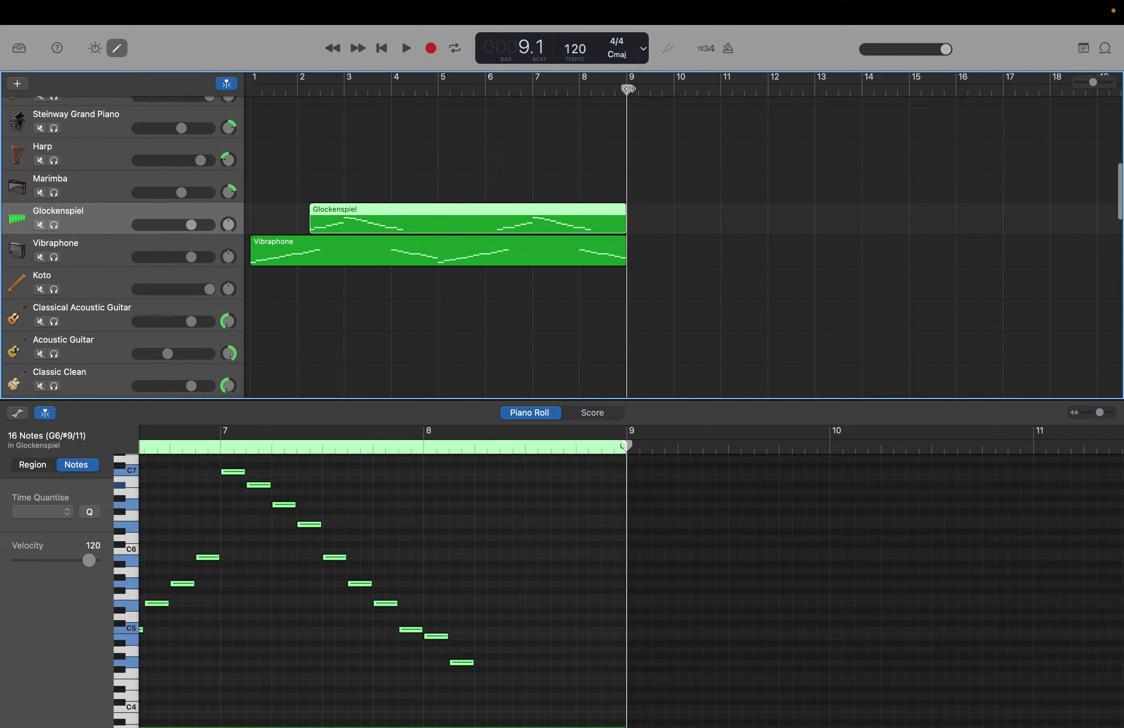
pyautogui.scroll(-2, 628, 87)
pyautogui.scroll(-1, 627, 87)
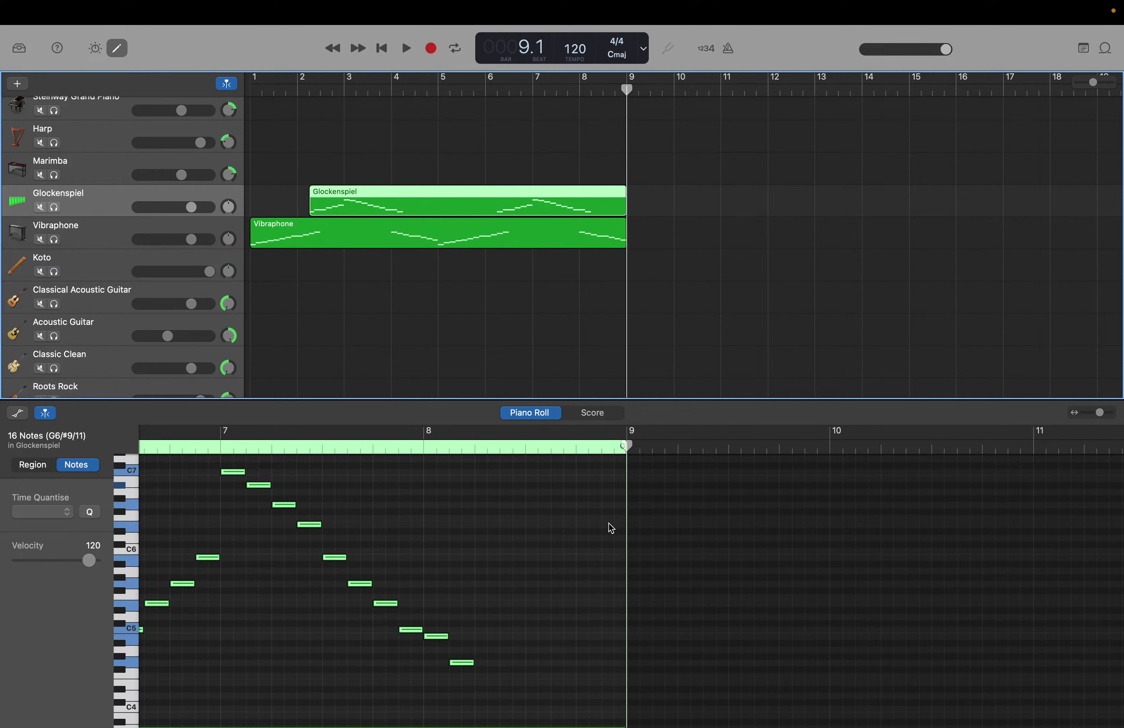
pyautogui.hscroll(-10, 611, 528)
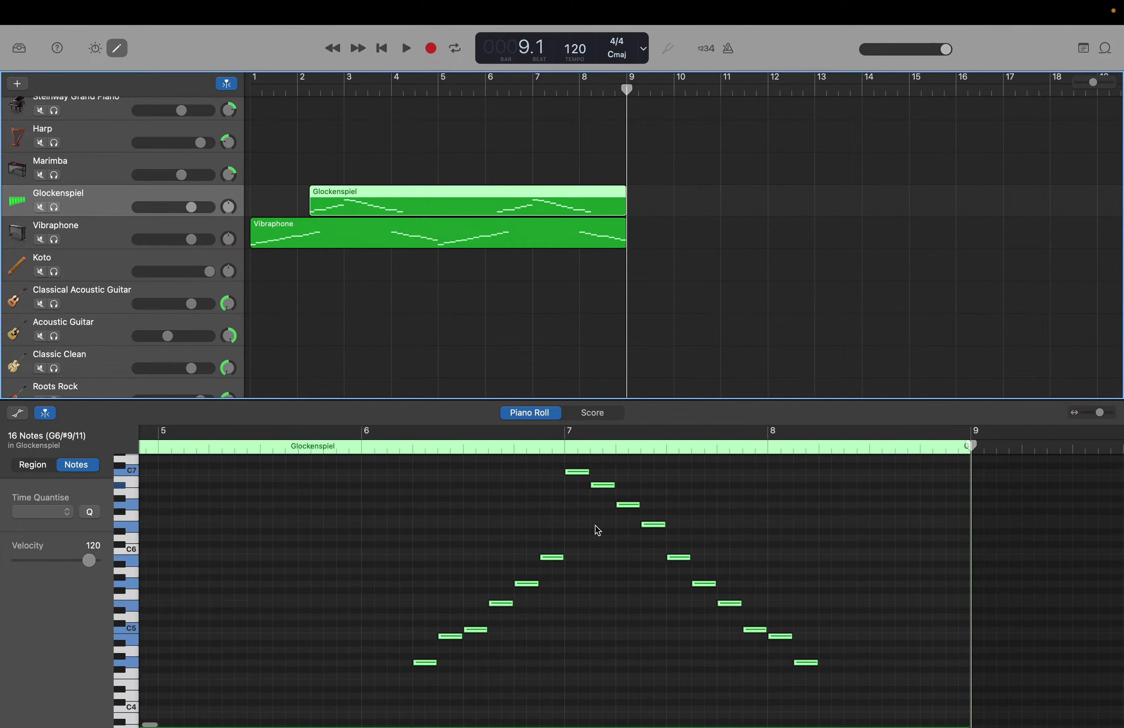
pyautogui.hscroll(-15, 598, 531)
pyautogui.hscroll(15, 598, 530)
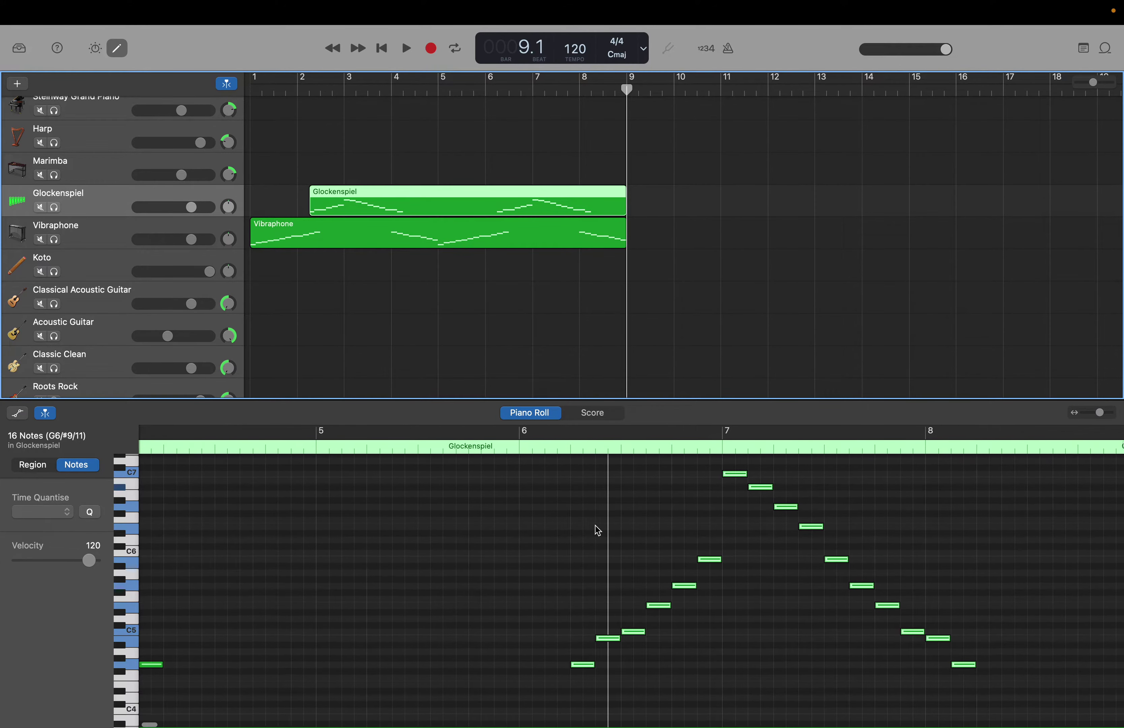
pyautogui.hscroll(7, 598, 530)
pyautogui.scroll(-4, 598, 531)
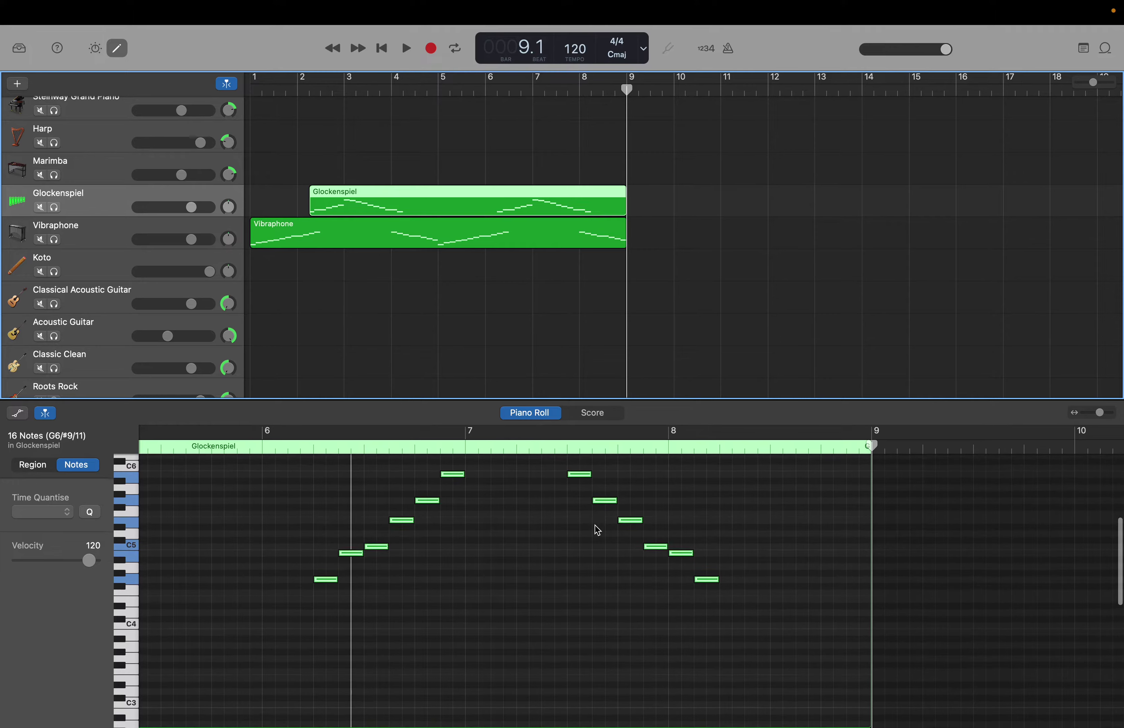
pyautogui.scroll(-3, 598, 530)
pyautogui.hscroll(3, 598, 530)
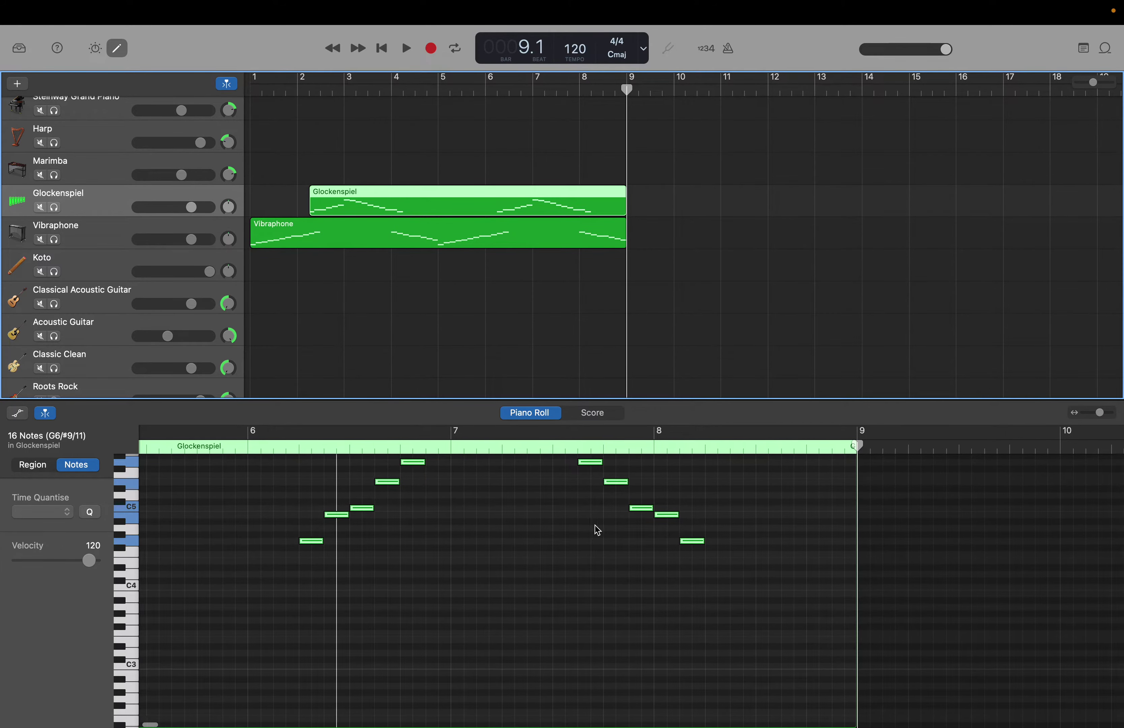
pyautogui.hscroll(1, 598, 531)
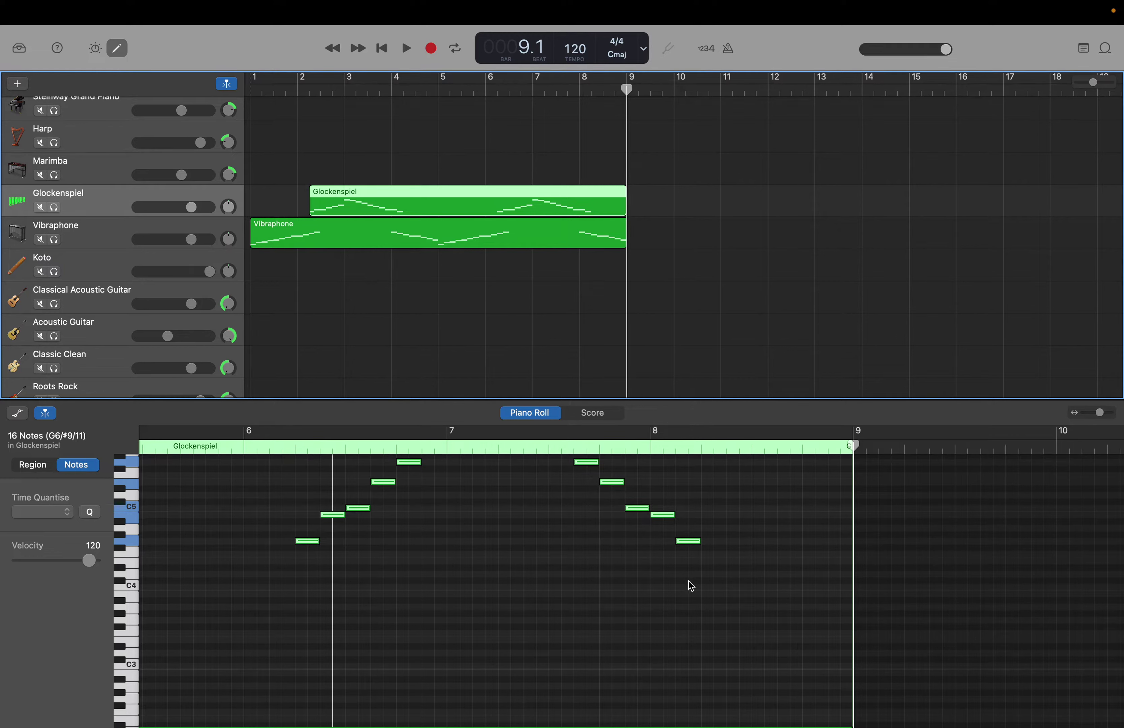
pyautogui.hscroll(-1, 701, 593)
# Select the Vibraphone region and create a C2 eighth note at the start of bar 9.
pyautogui.click(567, 238)
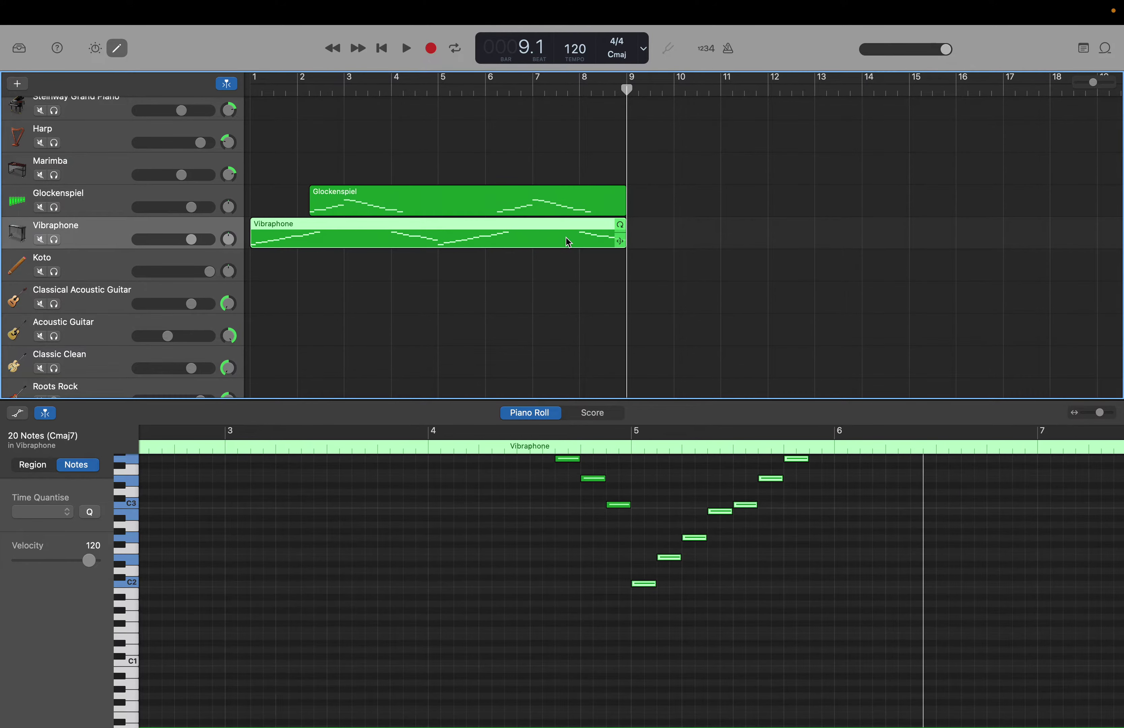
pyautogui.hscroll(5, 902, 524)
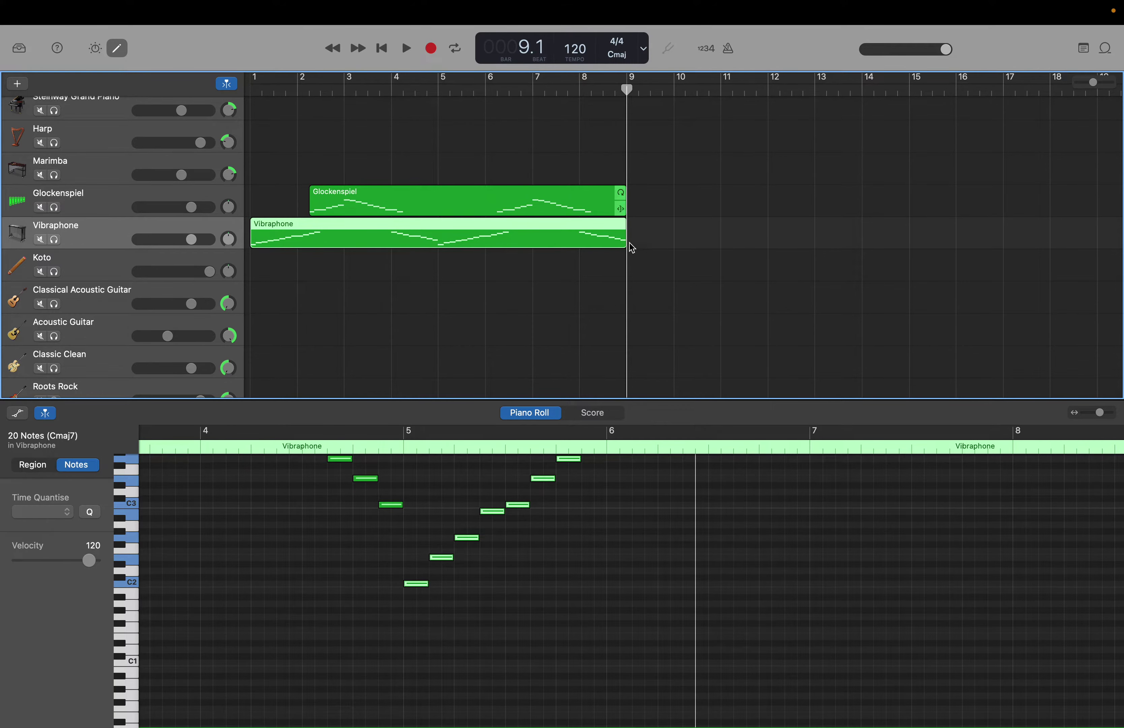
pyautogui.scroll(-1, 680, 290)
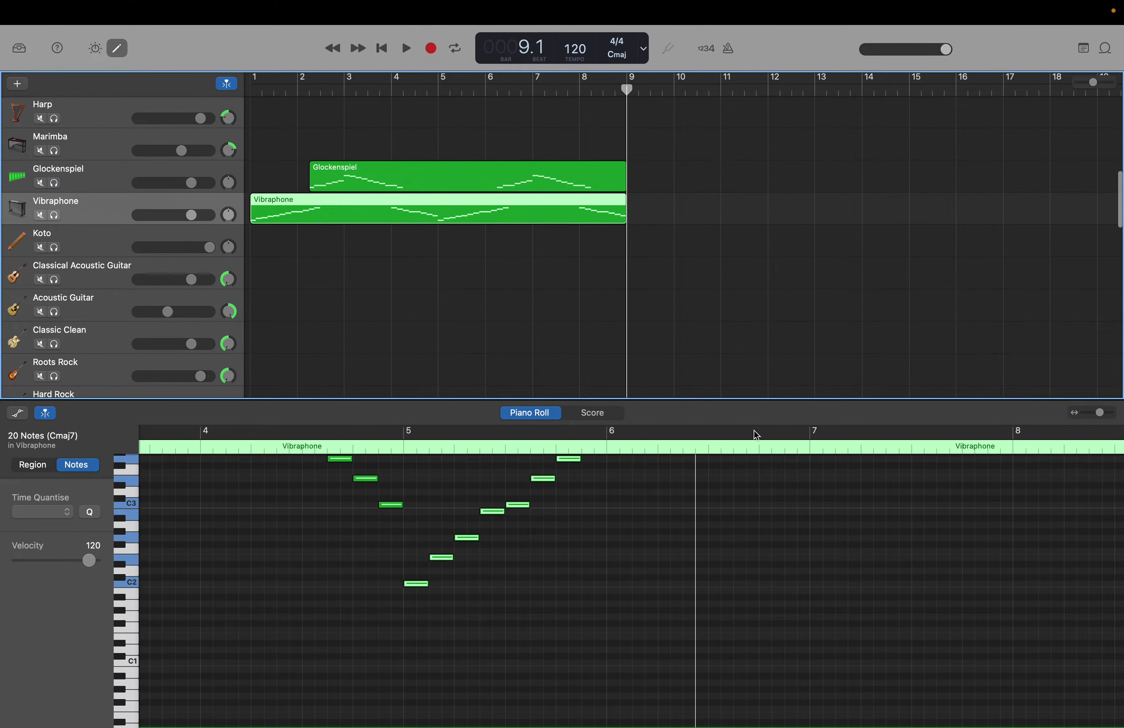
pyautogui.hscroll(7, 902, 557)
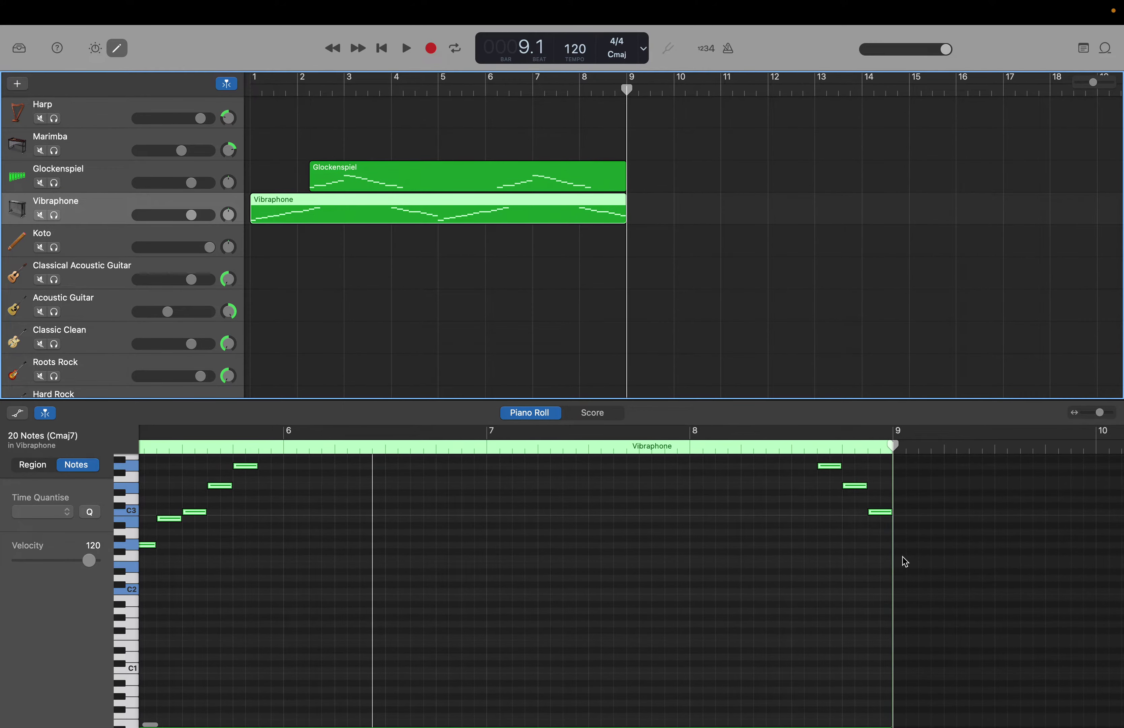
pyautogui.hscroll(4, 903, 558)
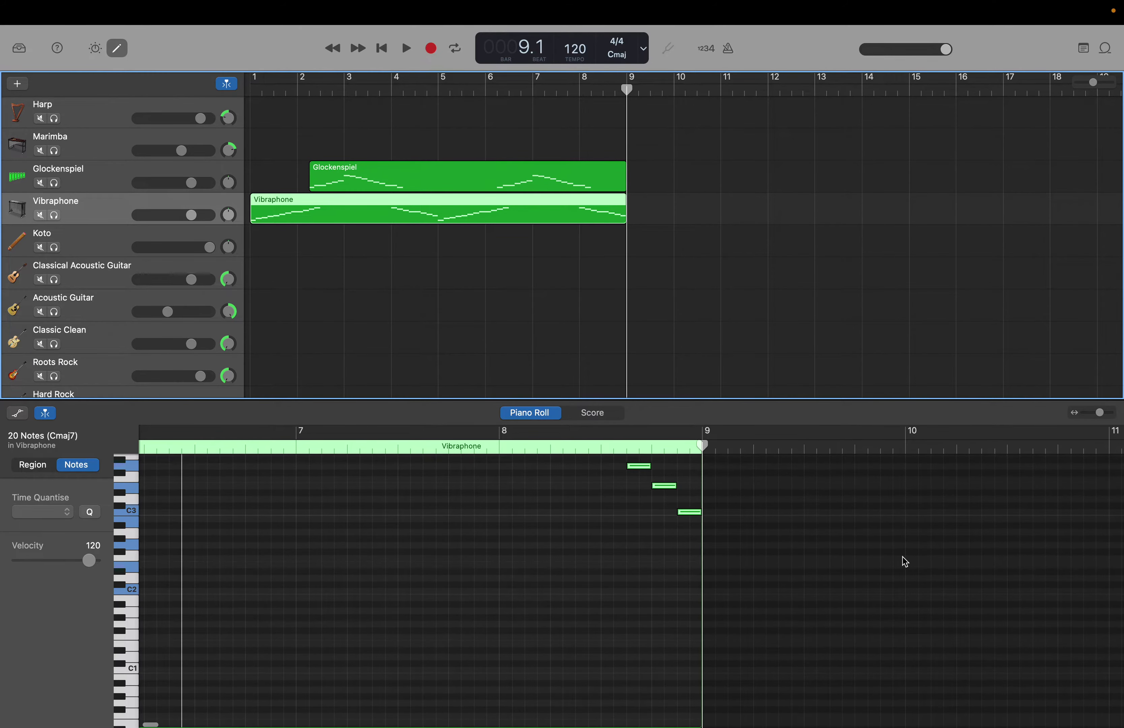
pyautogui.hscroll(-7, 902, 556)
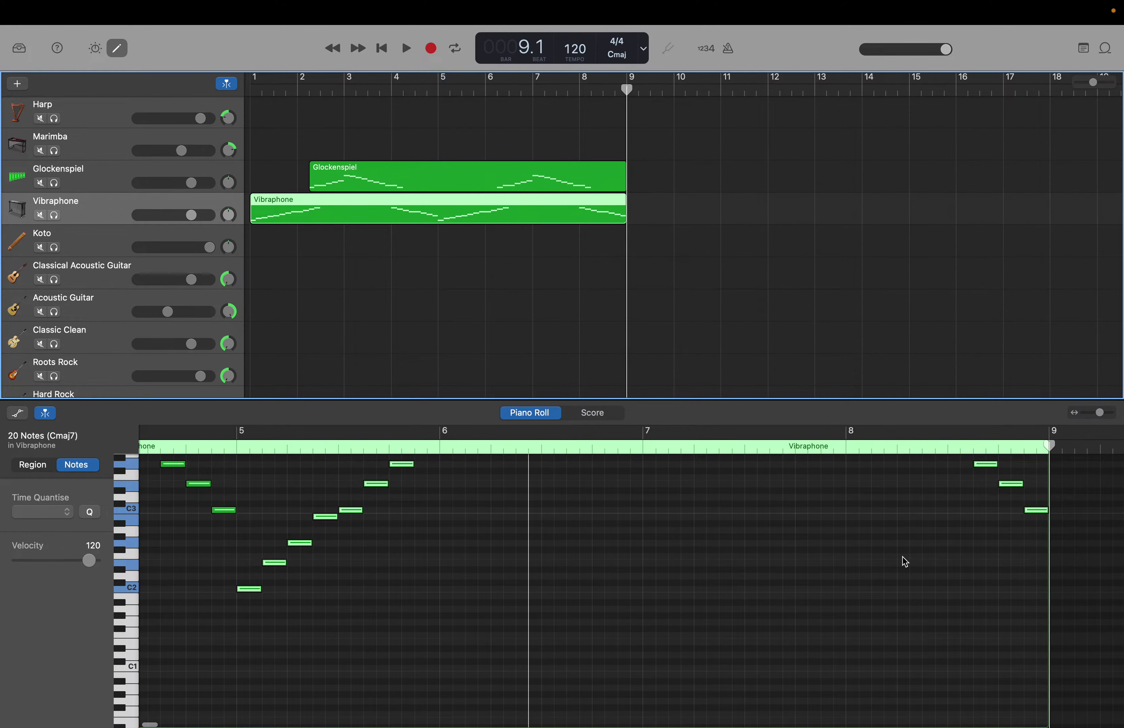
pyautogui.hscroll(5, 903, 557)
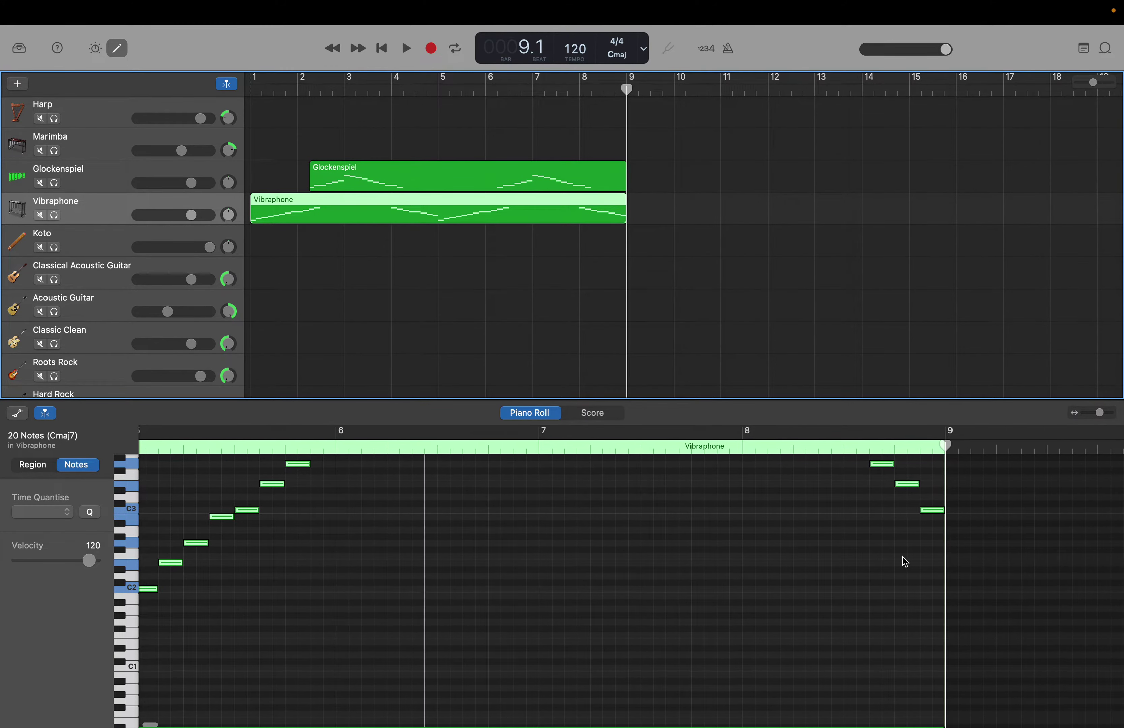
pyautogui.rightClick(836, 590)
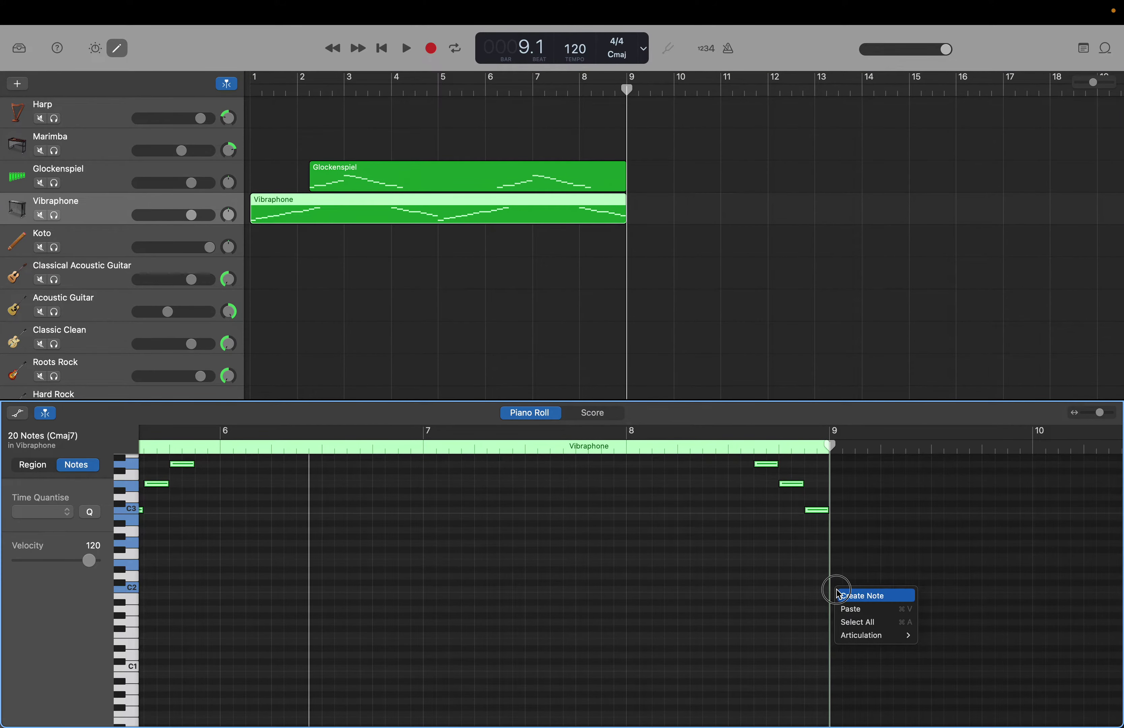
pyautogui.click(860, 596)
pyautogui.click(859, 564)
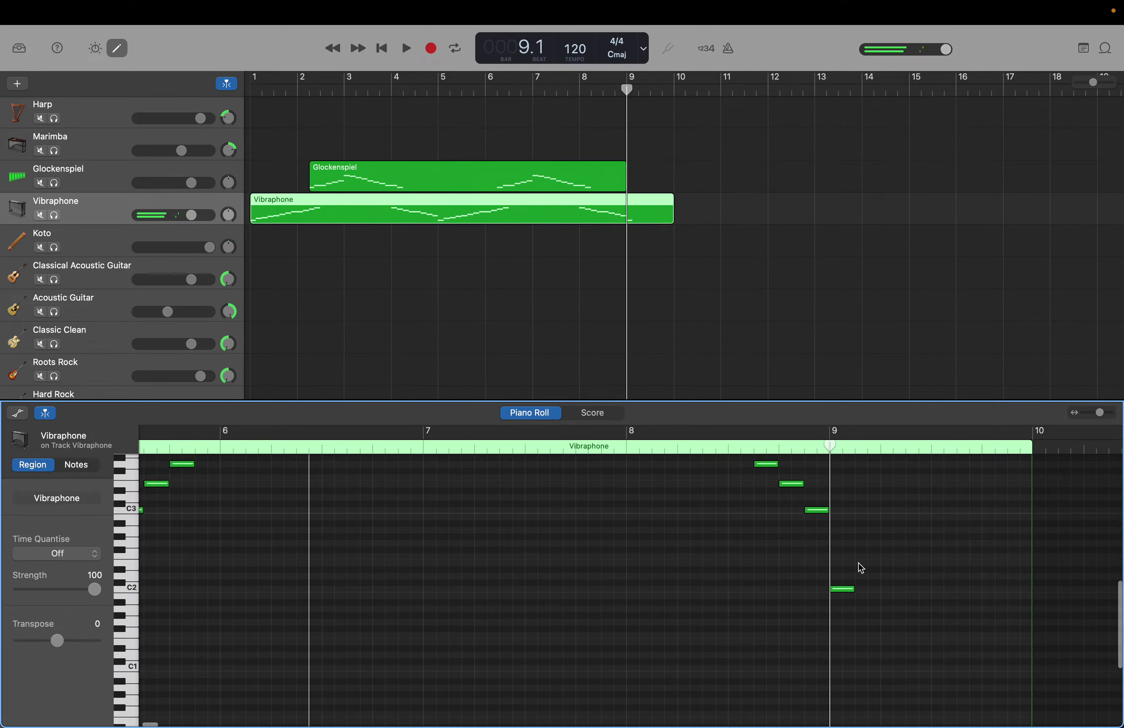
# Add consecutive eighth notes E2, F2, A2 and C3 after the C2 in bar 9 of the Vibraphone region.
pyautogui.rightClick(859, 563)
pyautogui.click(884, 566)
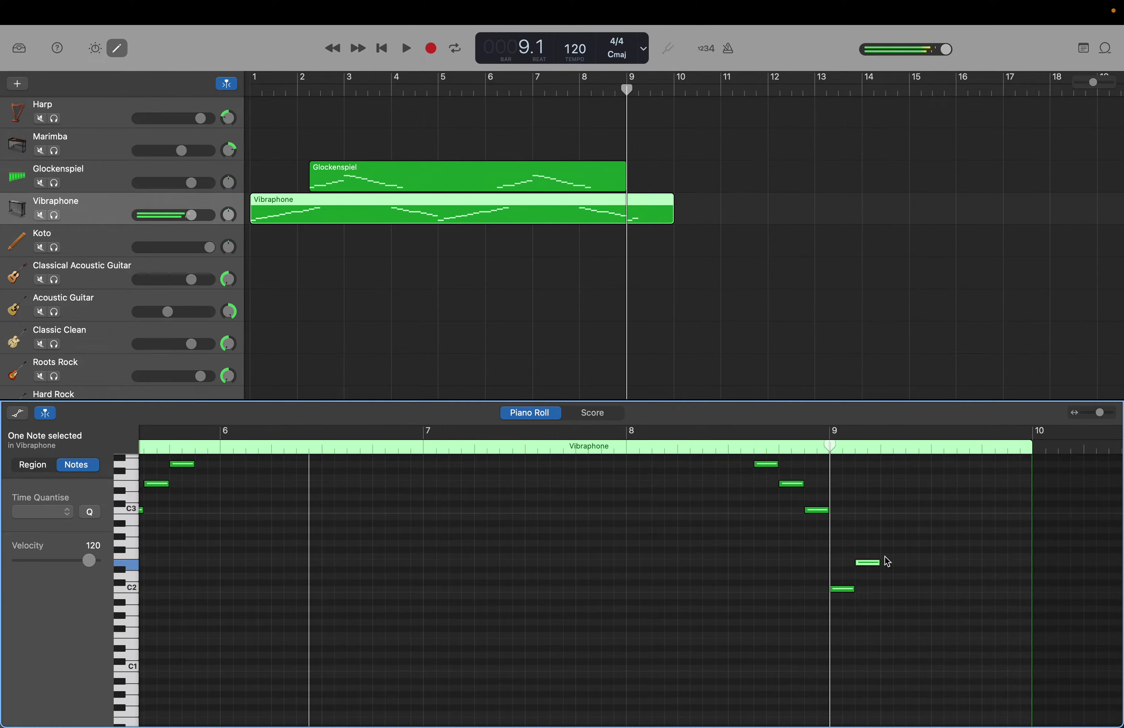
pyautogui.rightClick(884, 562)
pyautogui.click(889, 563)
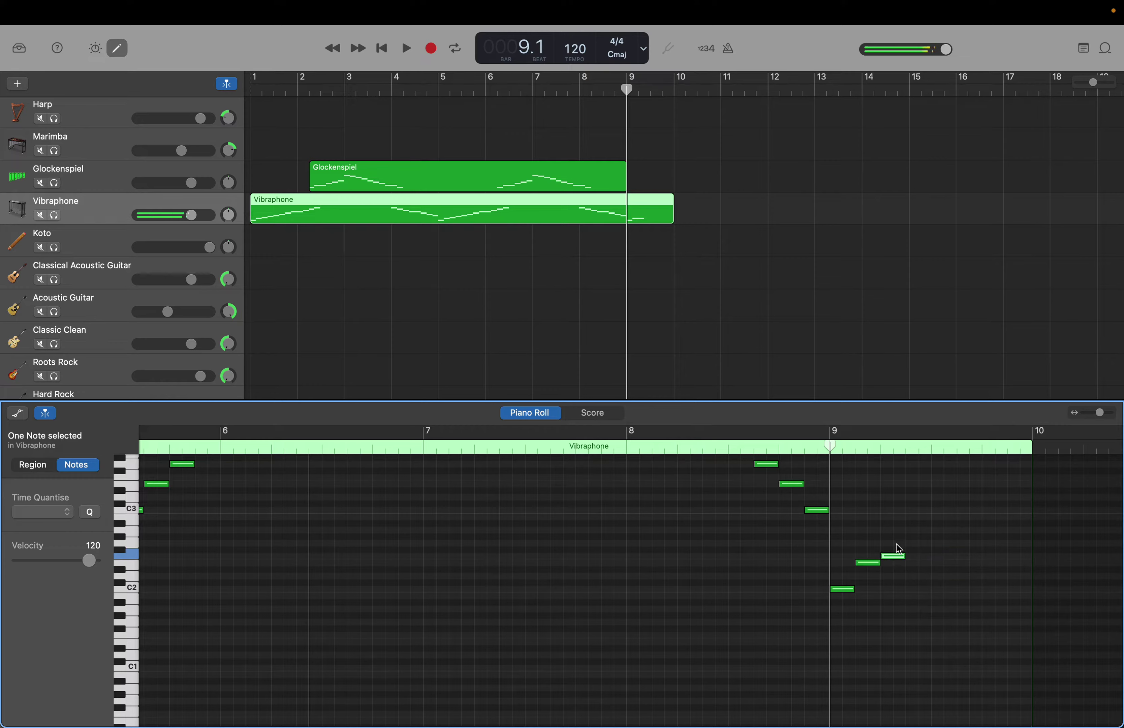
pyautogui.rightClick(907, 530)
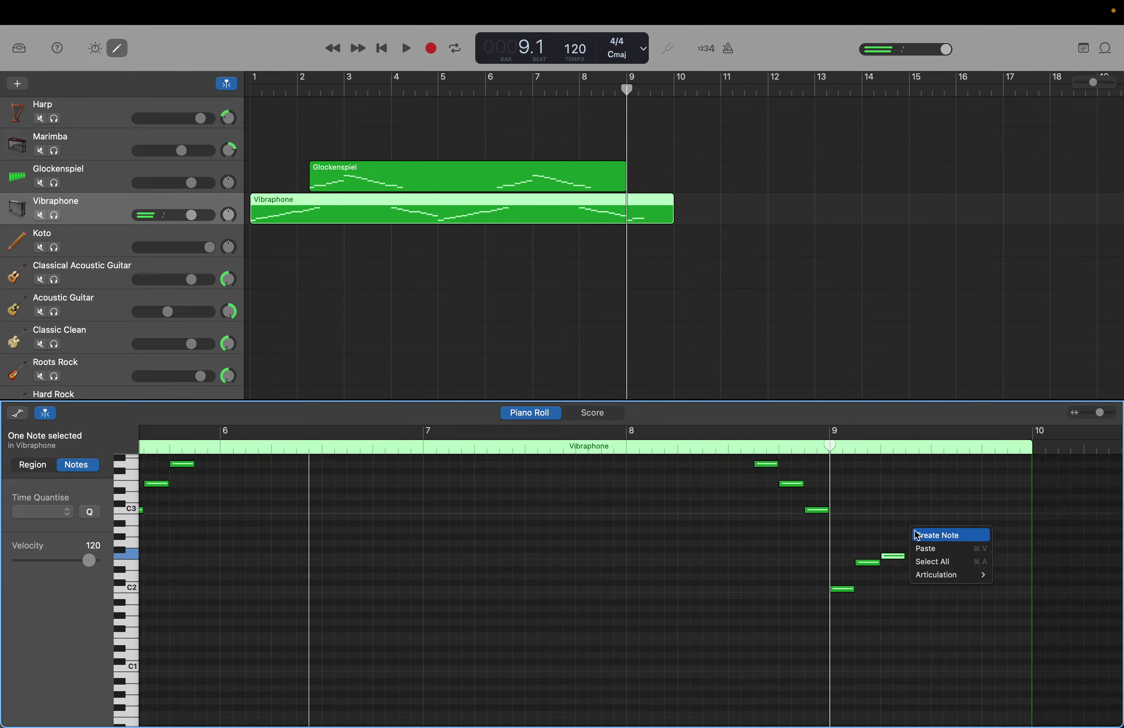
pyautogui.click(917, 534)
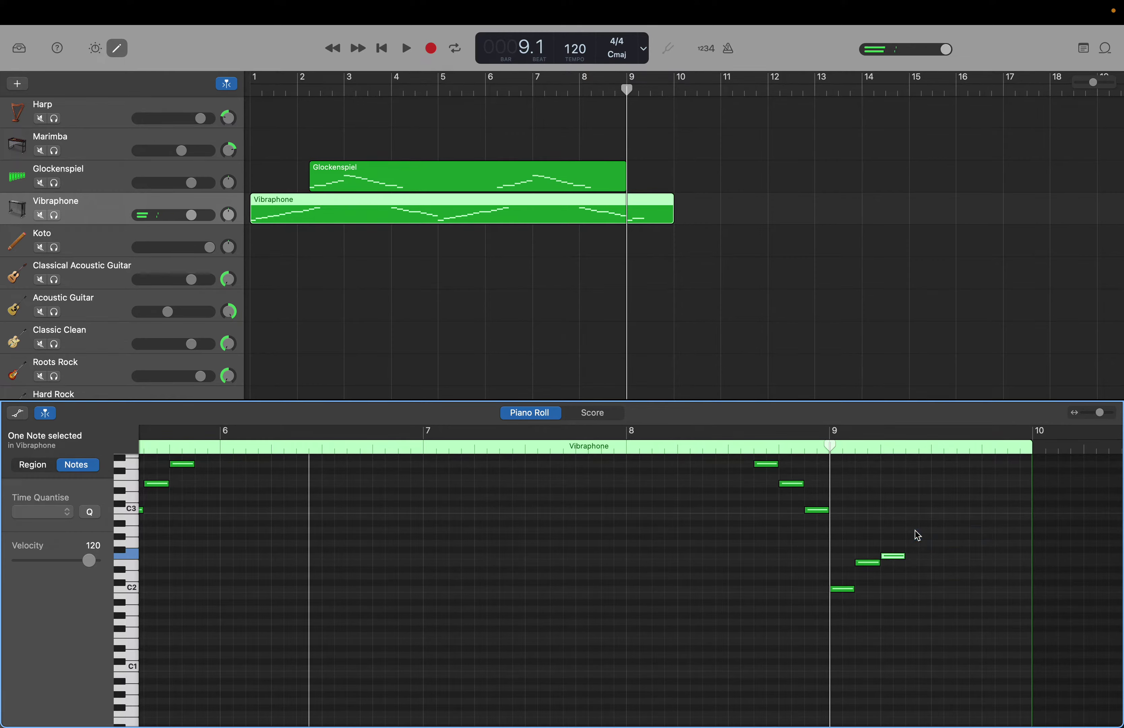
pyautogui.rightClick(933, 516)
pyautogui.click(940, 519)
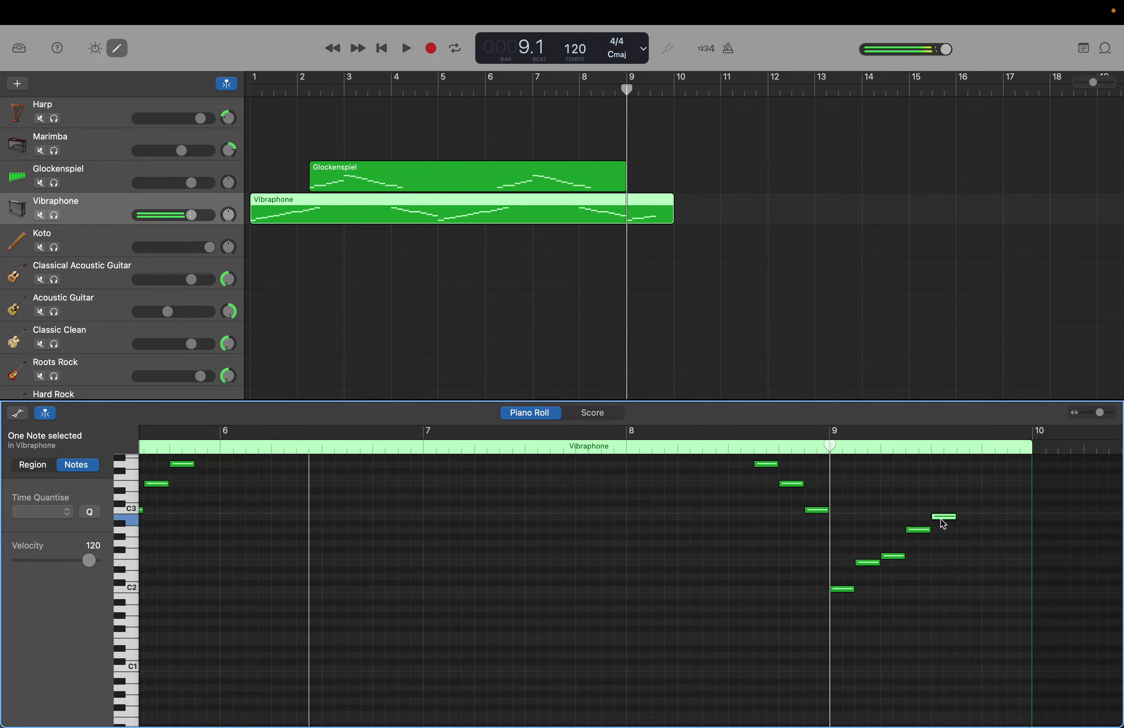
pyautogui.scroll(5, 955, 510)
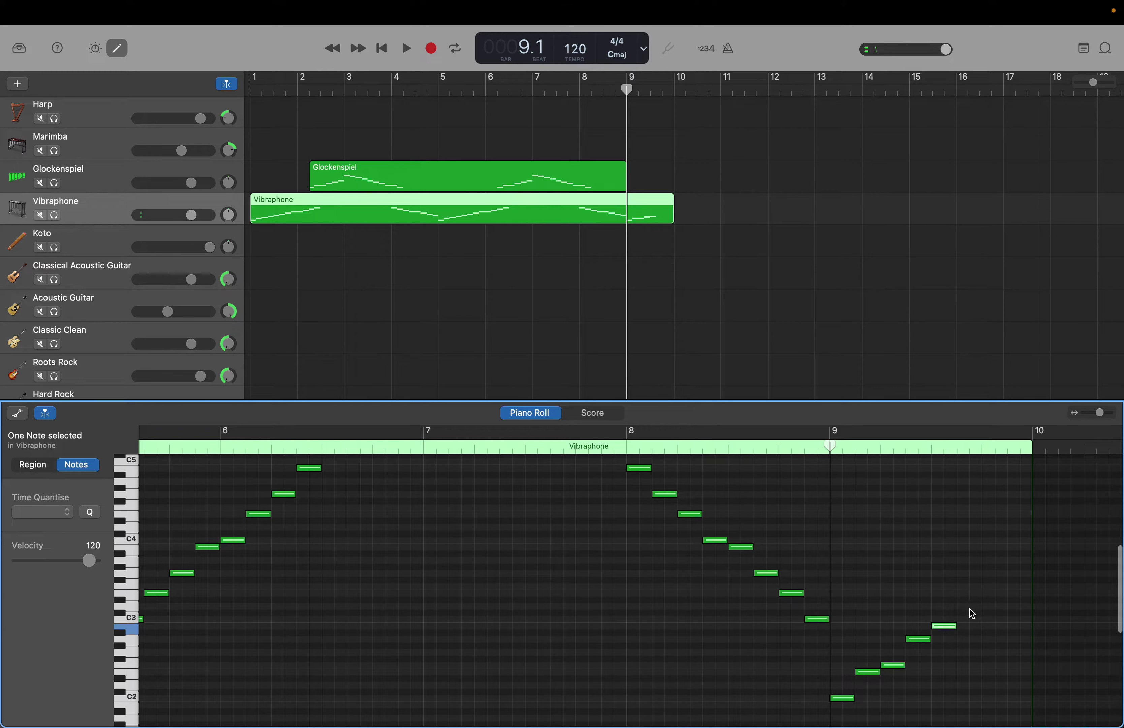
pyautogui.moveTo(952, 630); pyautogui.dragTo(949, 623)
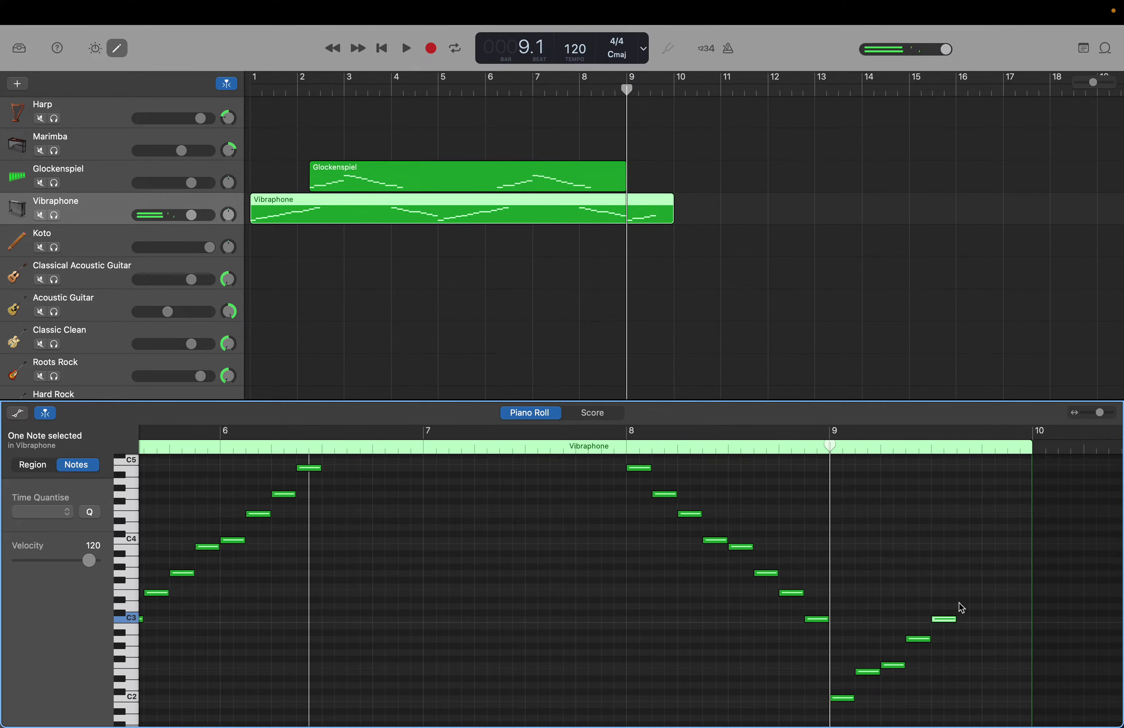
# Continue the rising Vibraphone arpeggio with eighth notes E3, F3 and A3 to fill the rest of bar 9.
pyautogui.rightClick(962, 597)
pyautogui.click(992, 600)
pyautogui.rightClick(988, 592)
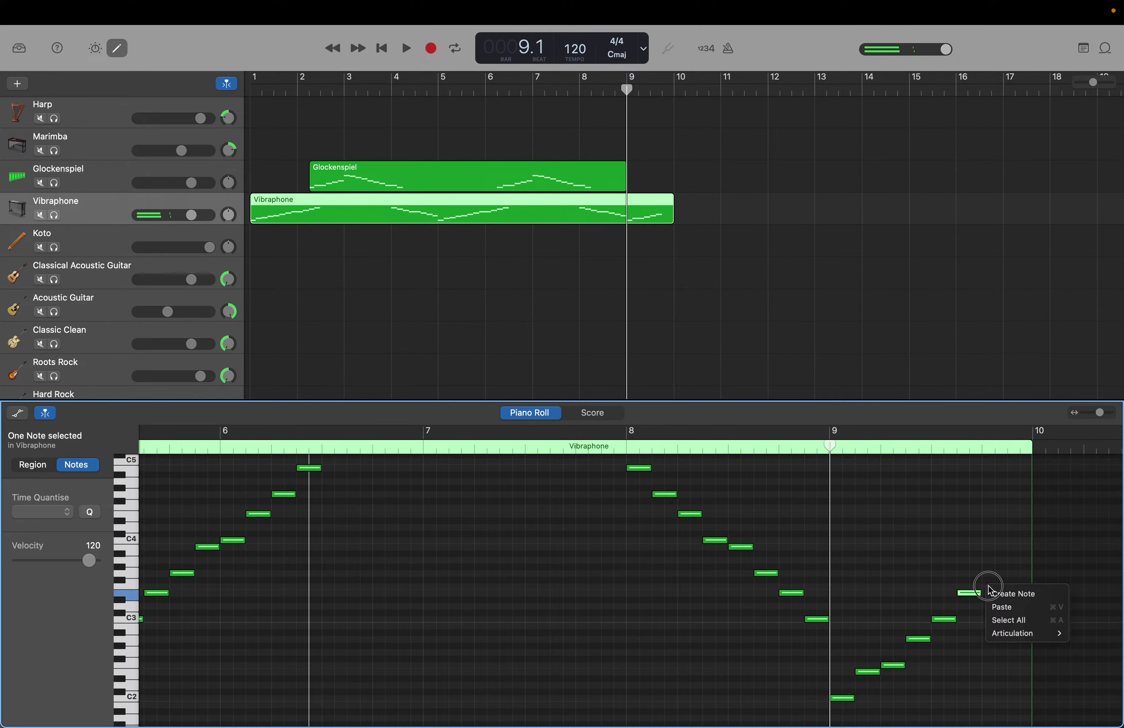
pyautogui.click(992, 593)
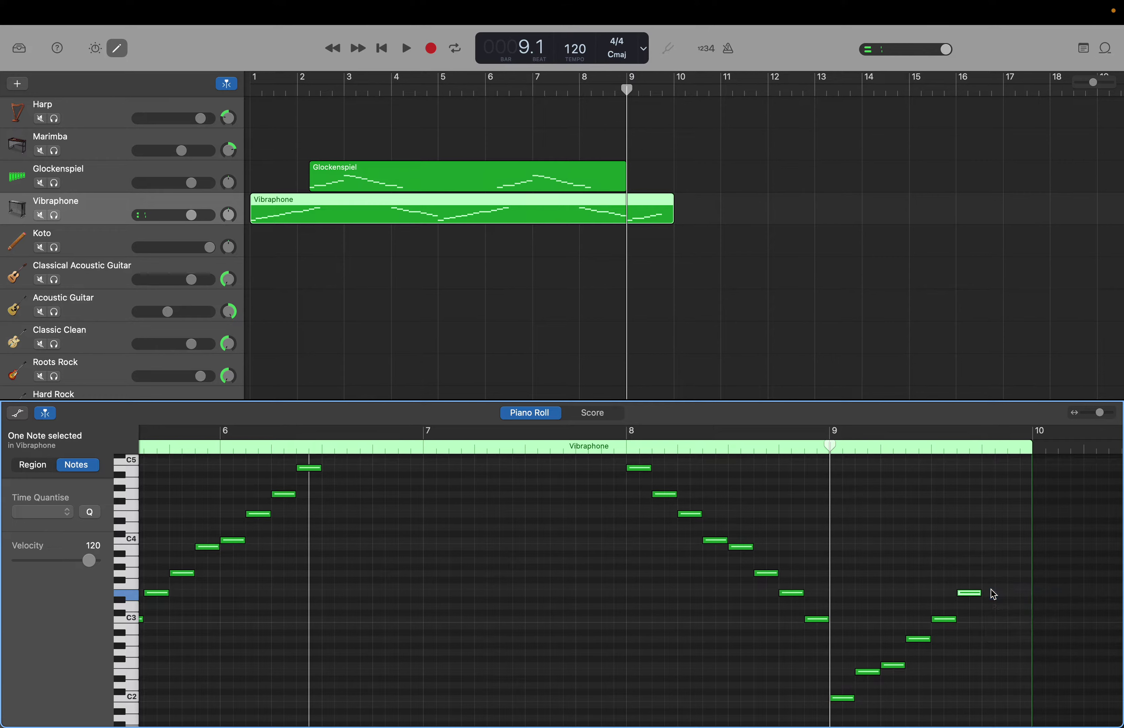
pyautogui.rightClick(1011, 559)
pyautogui.click(1016, 566)
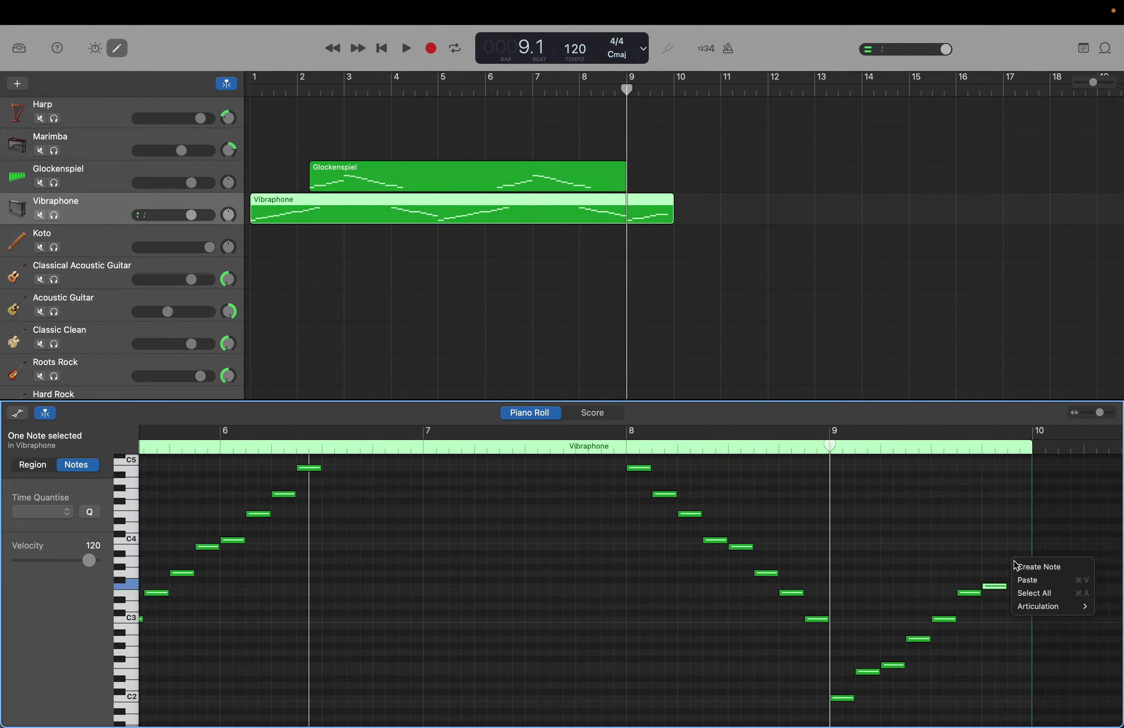
pyautogui.scroll(3, 1020, 556)
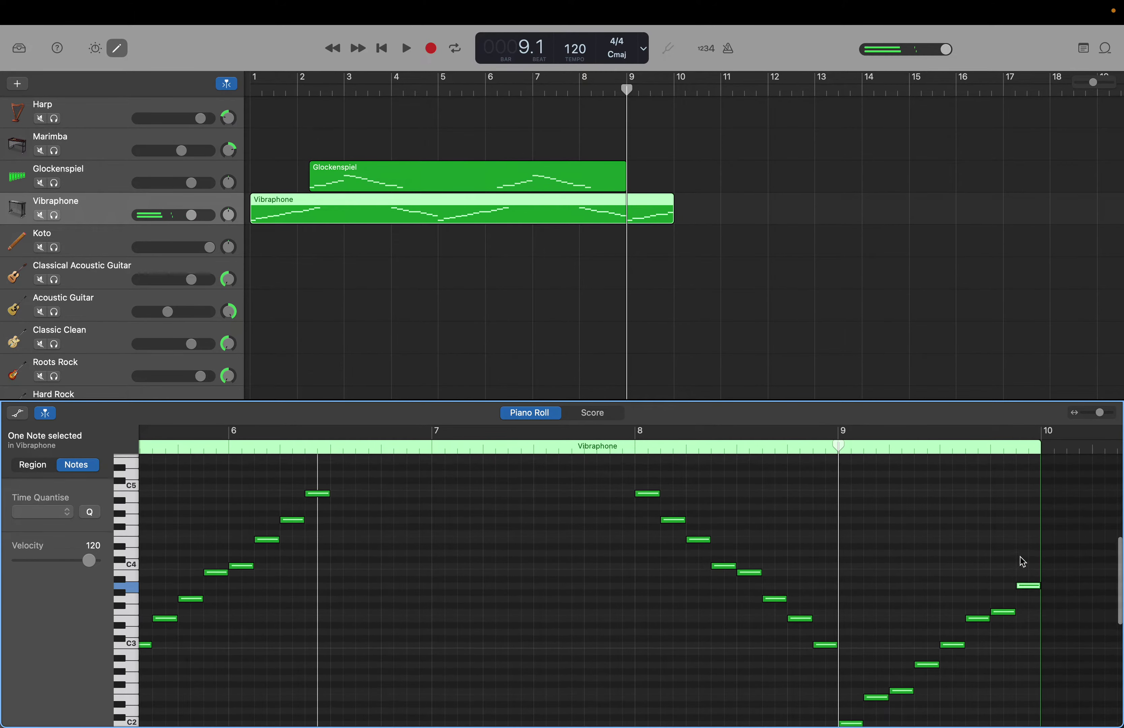
# Extend the Vibraphone region to end at bar 13 and create a C4 eighth note at the start of bar 10.
pyautogui.moveTo(1036, 557); pyautogui.dragTo(1073, 561)
pyautogui.hscroll(-5, 1073, 561)
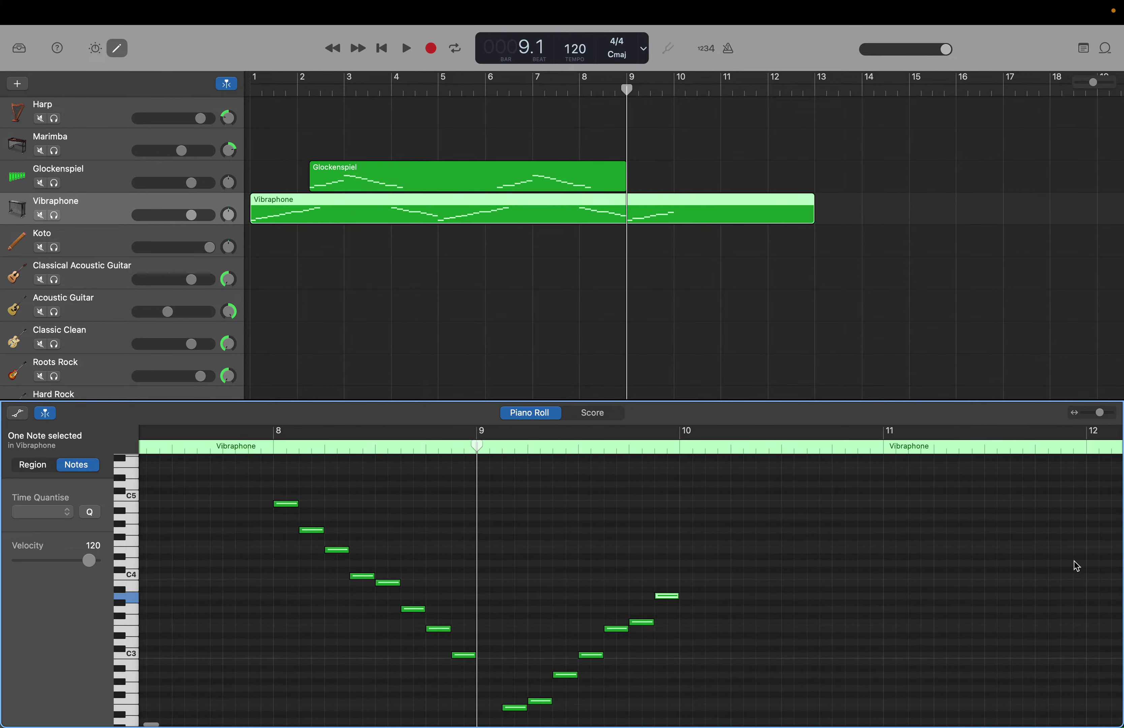
pyautogui.rightClick(715, 577)
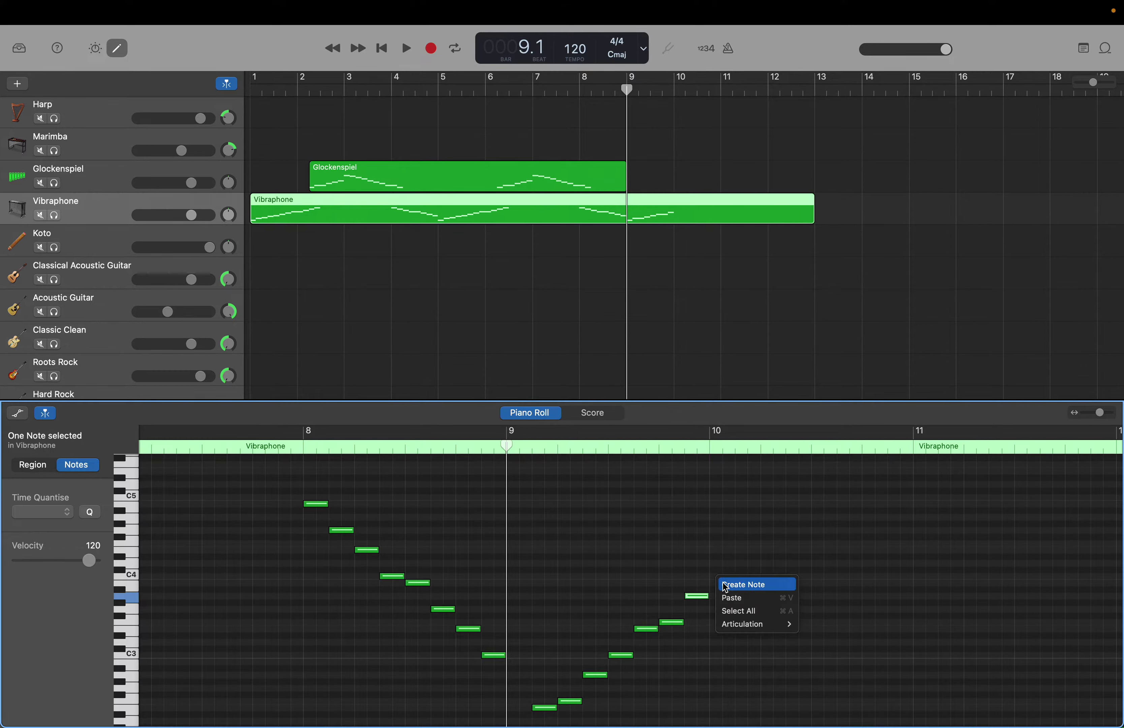
pyautogui.click(745, 585)
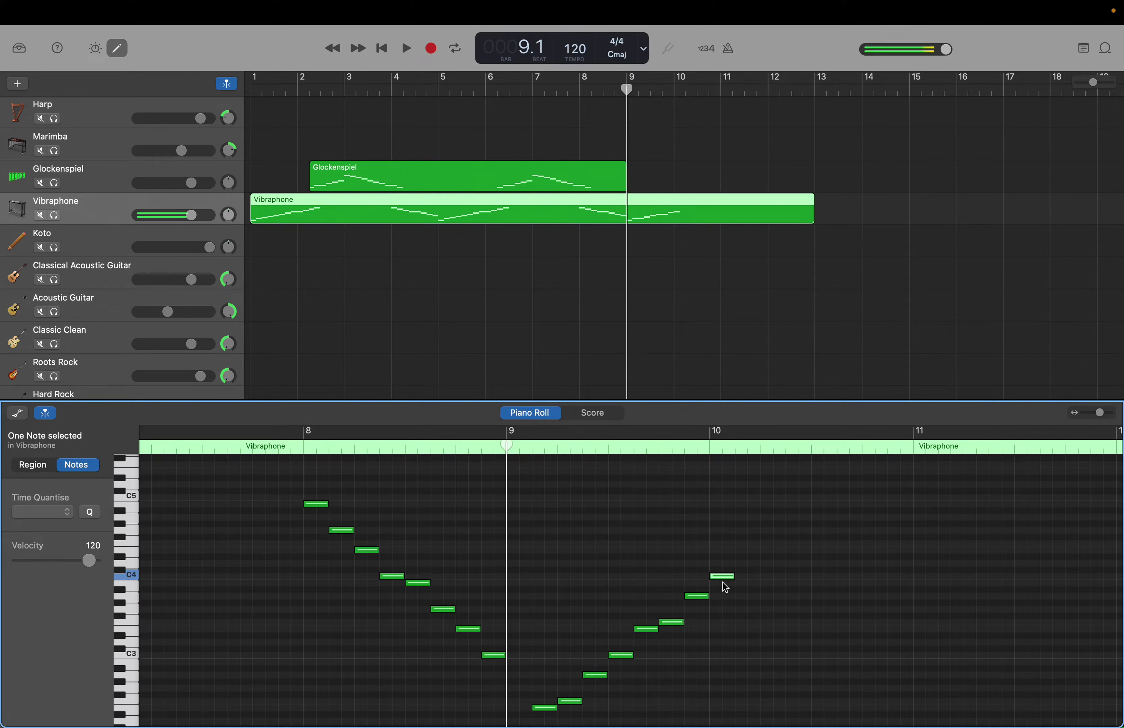
# Continue the rising Vibraphone arpeggio in bar 10 with consecutive eighth notes E4, F4 and A4.
pyautogui.rightClick(738, 558)
pyautogui.click(761, 559)
pyautogui.click(740, 555)
pyautogui.moveTo(742, 551); pyautogui.dragTo(744, 551)
pyautogui.rightClick(764, 542)
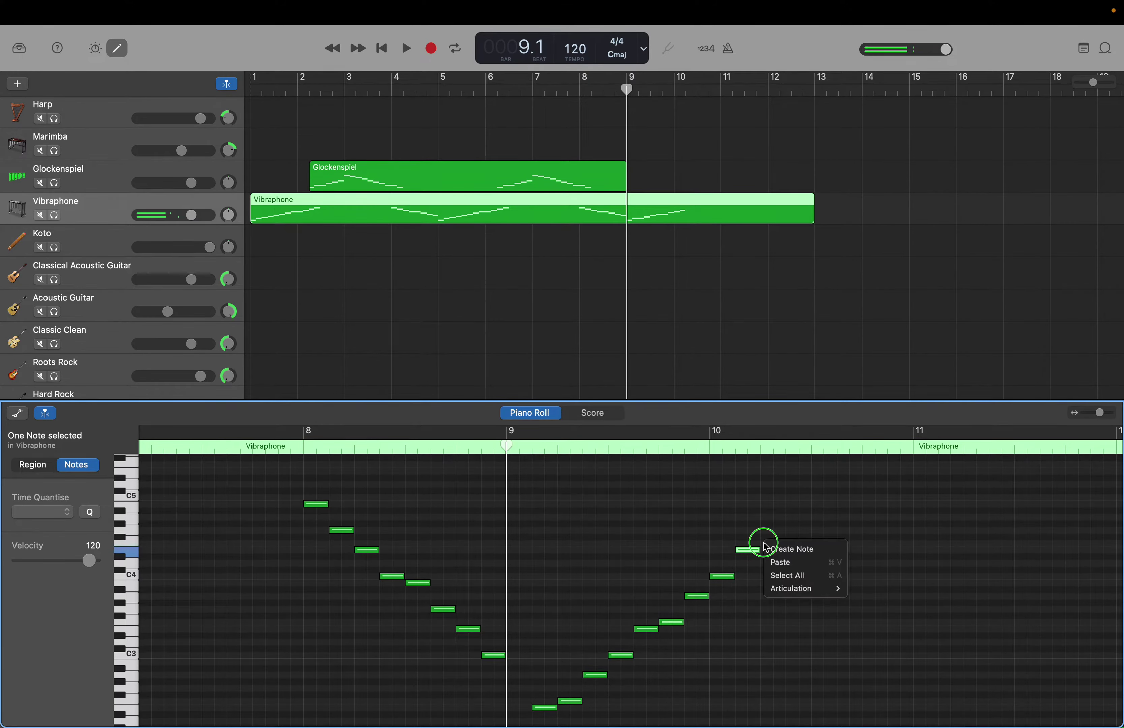
pyautogui.click(769, 544)
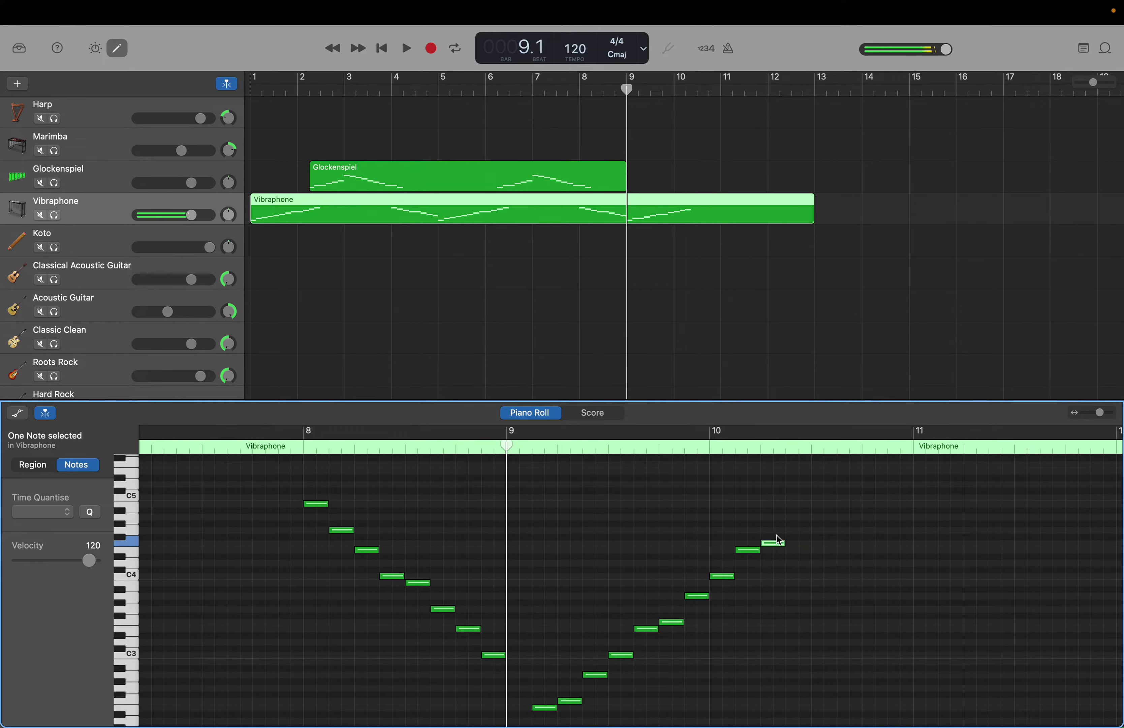
pyautogui.rightClick(791, 518)
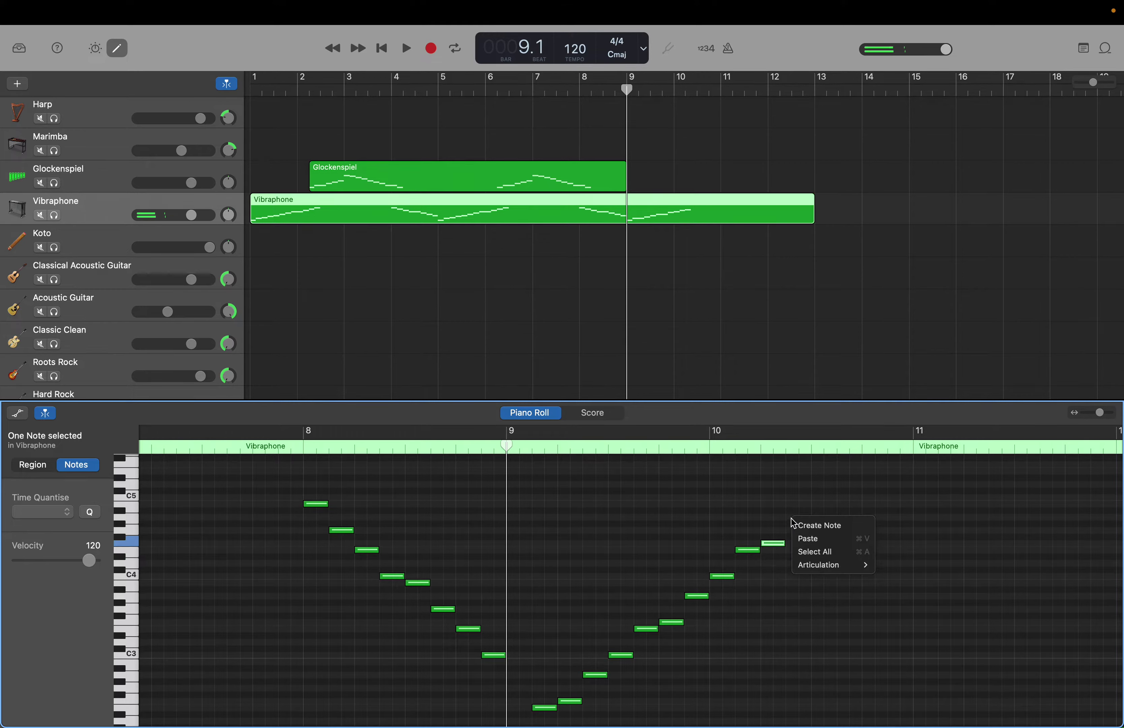
pyautogui.click(797, 520)
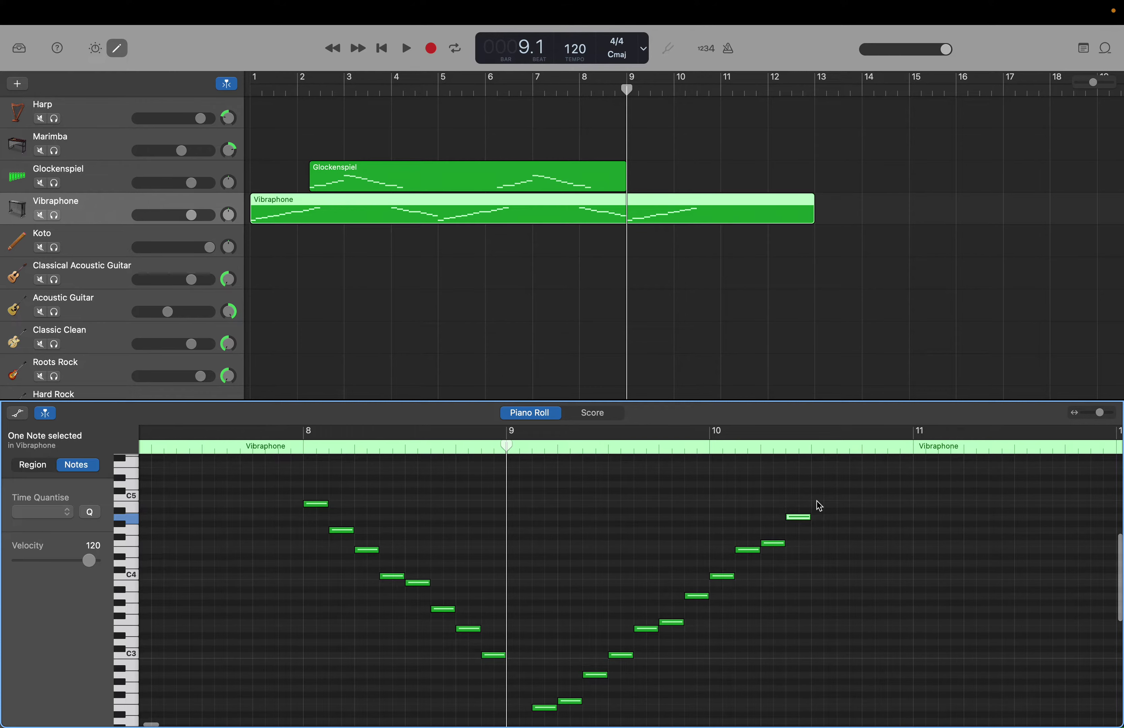
# Extend the Glockenspiel region to end at bar 13, level with the Vibraphone region.
pyautogui.scroll(2, 819, 506)
pyautogui.hscroll(-2, 819, 506)
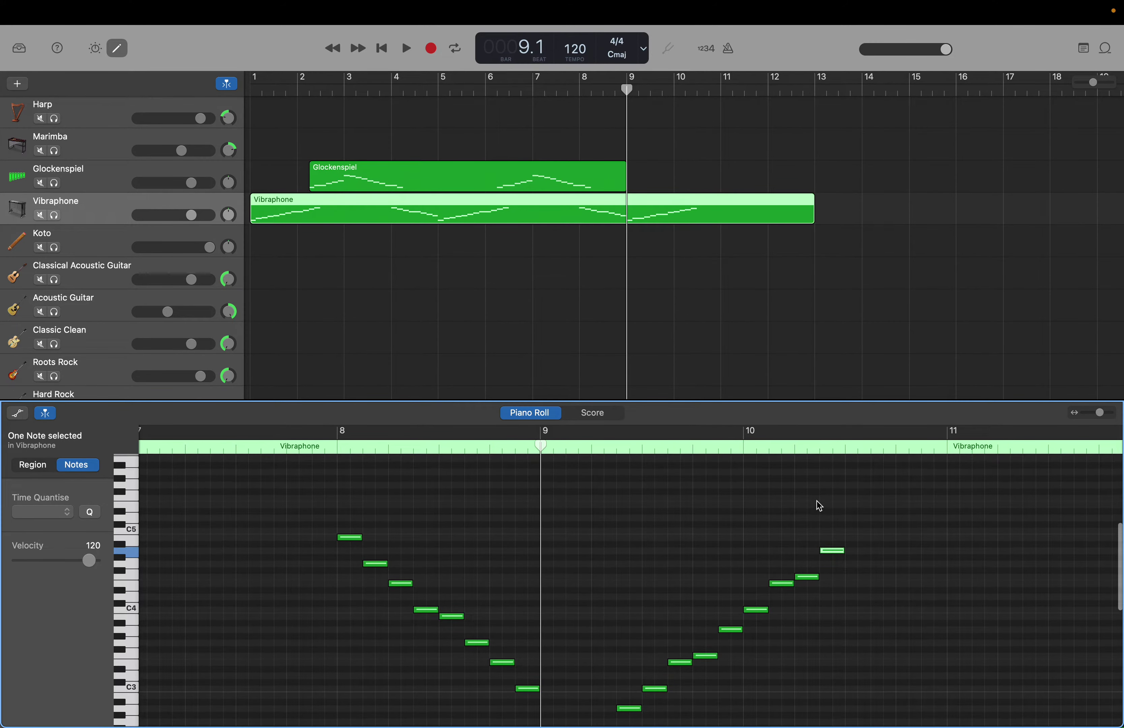
pyautogui.click(607, 181)
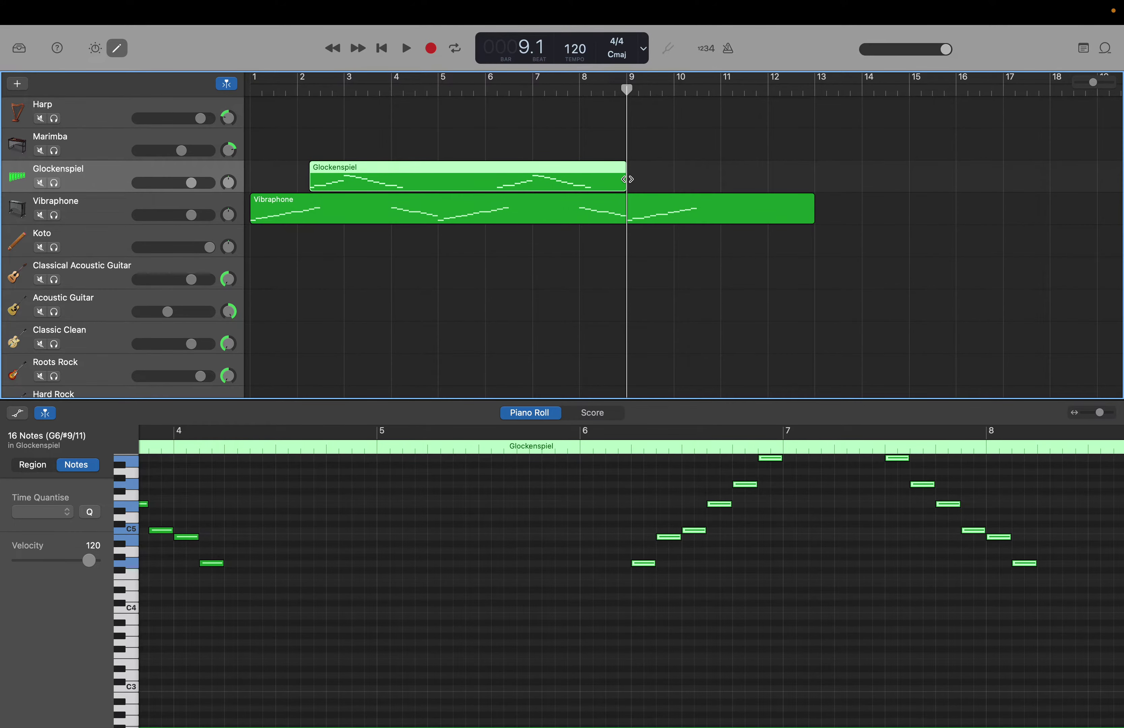
pyautogui.moveTo(623, 180); pyautogui.dragTo(811, 194)
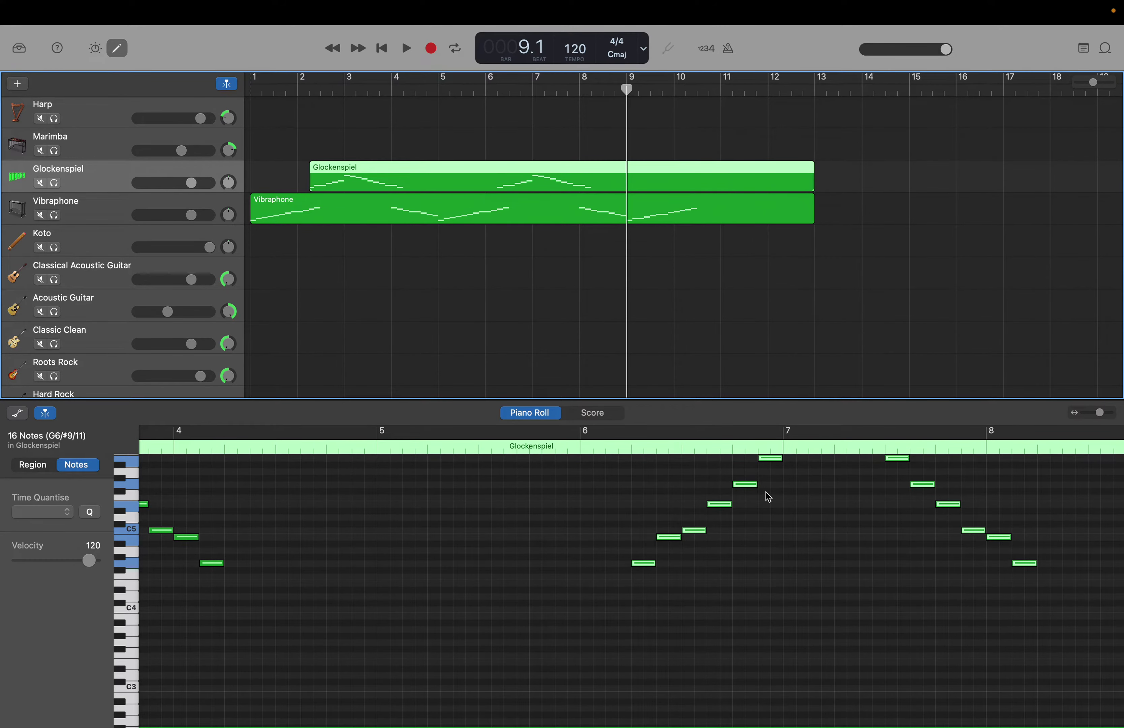
# Move the playhead to the start of bar 10 with the Glockenspiel region open.
pyautogui.hscroll(5, 769, 497)
pyautogui.scroll(3, 768, 496)
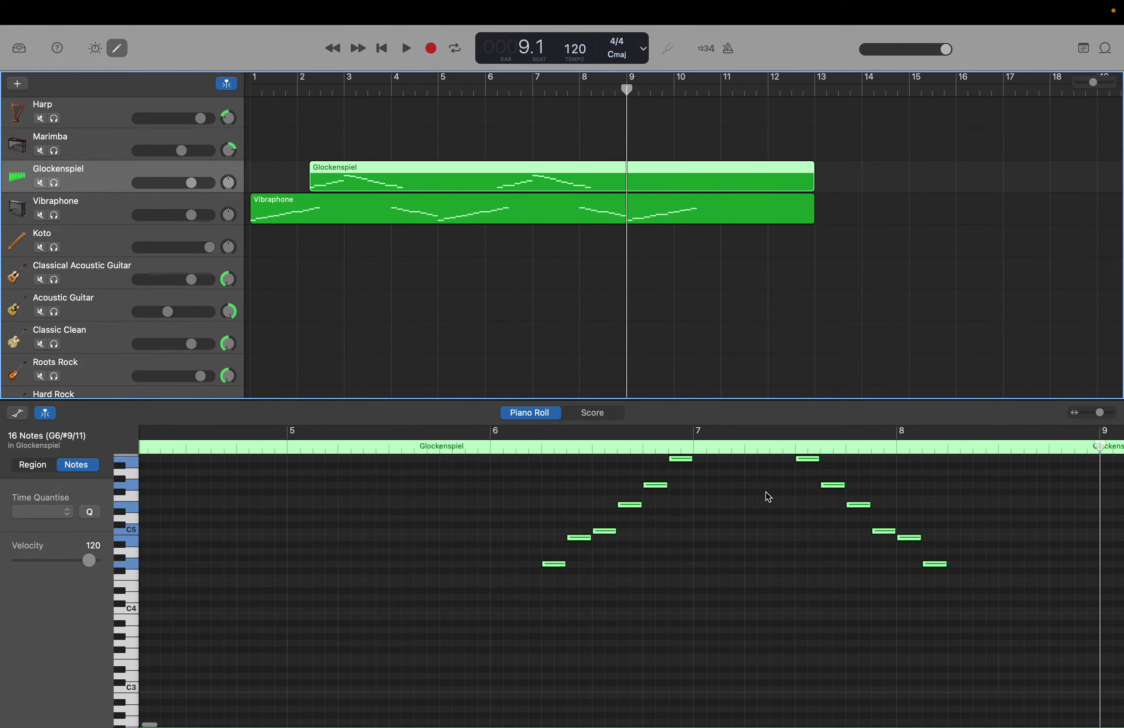
pyautogui.scroll(3, 768, 496)
pyautogui.hscroll(10, 769, 496)
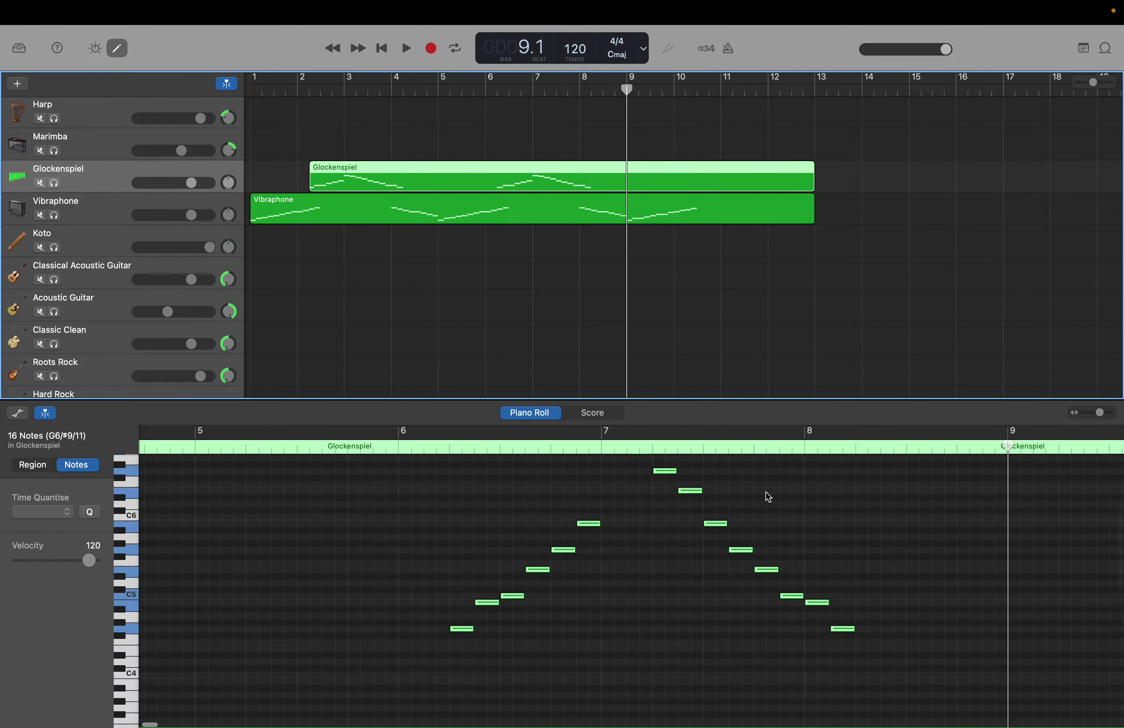
pyautogui.hscroll(3, 769, 497)
pyautogui.scroll(-5, 768, 496)
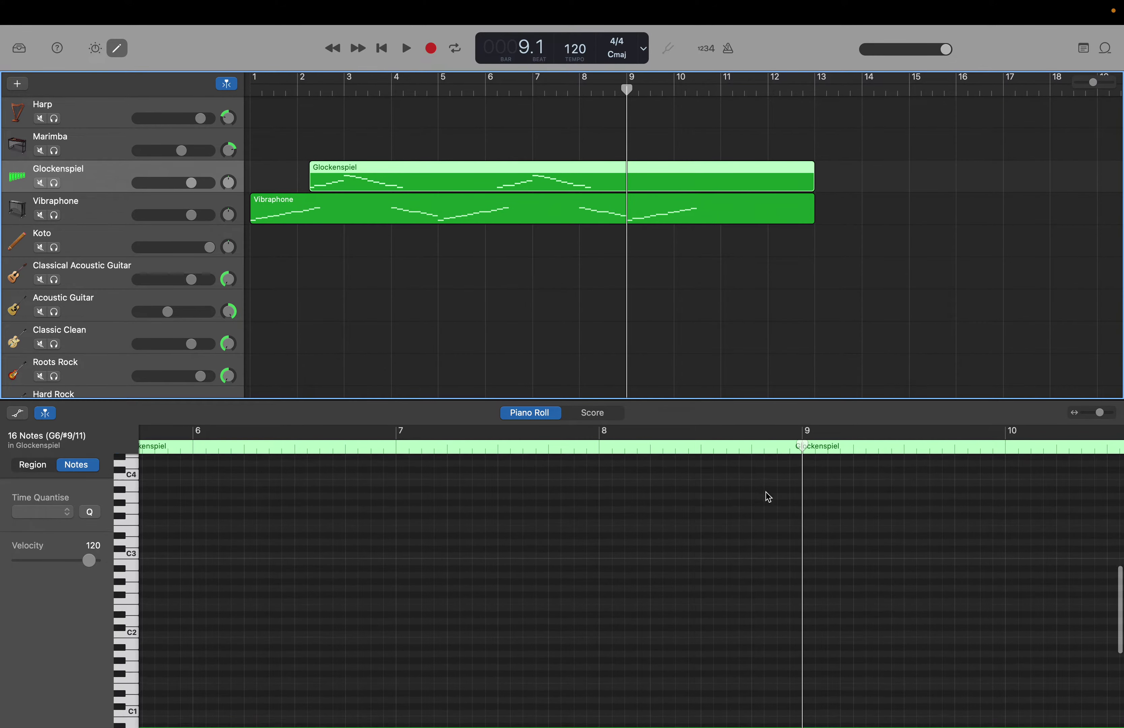
pyautogui.hscroll(4, 768, 496)
pyautogui.hscroll(1, 768, 497)
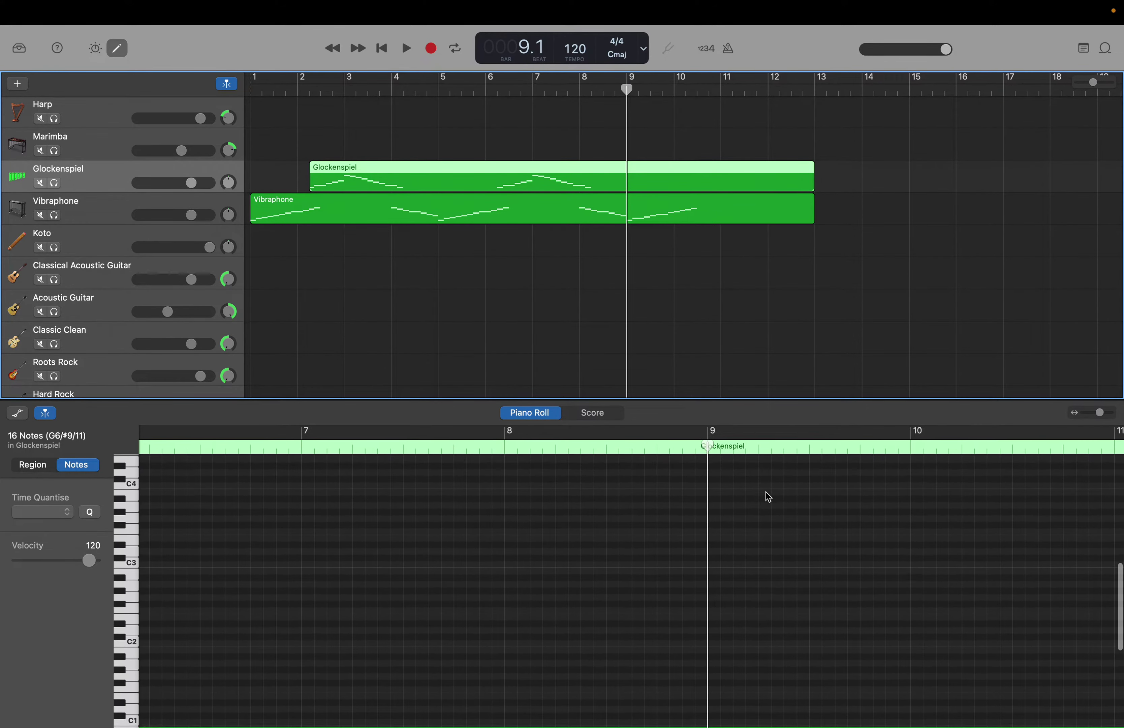
pyautogui.scroll(2, 768, 497)
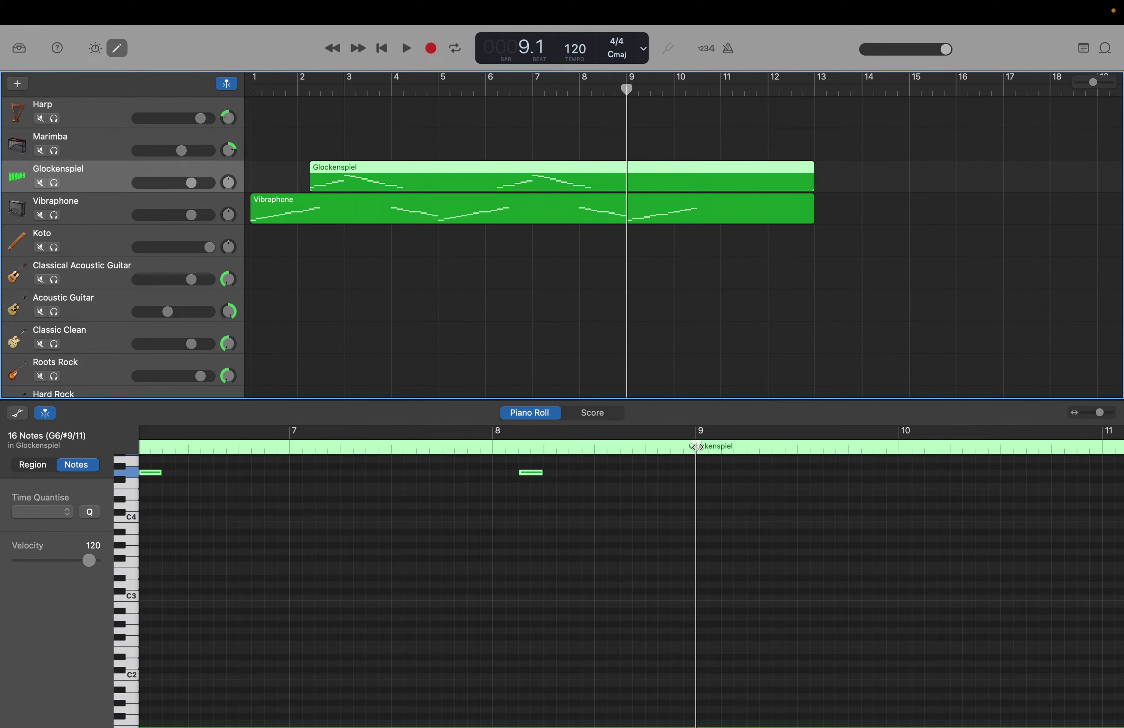
pyautogui.moveTo(696, 446); pyautogui.dragTo(901, 459)
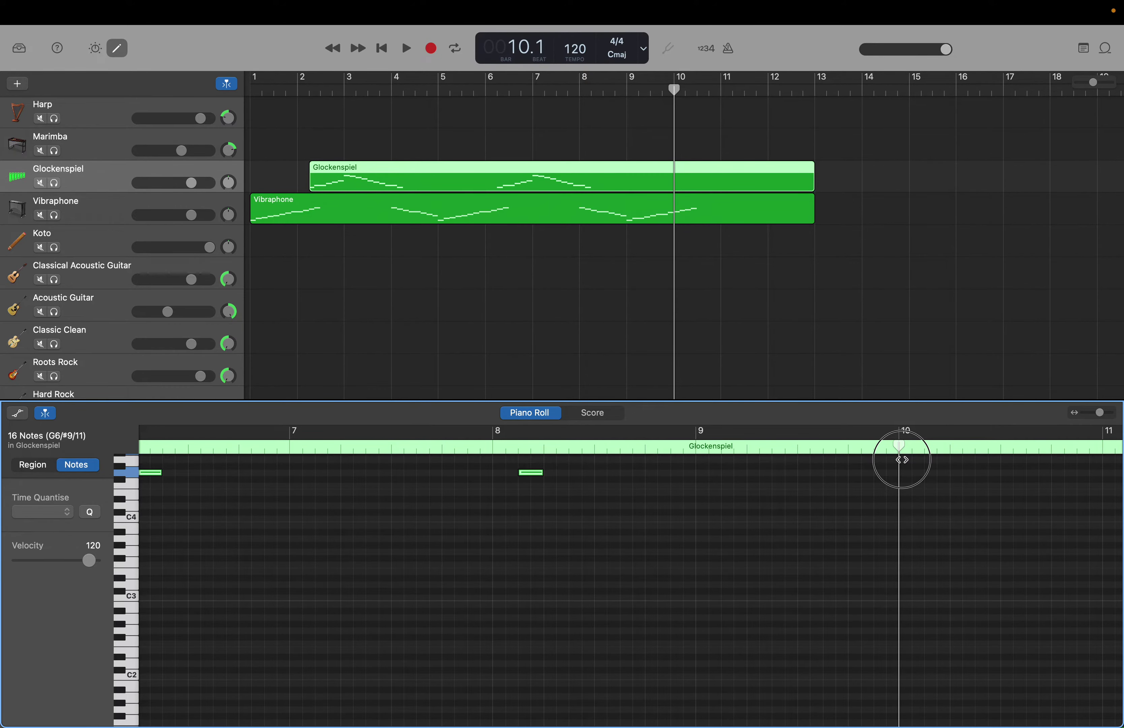
pyautogui.moveTo(901, 460); pyautogui.dragTo(904, 463)
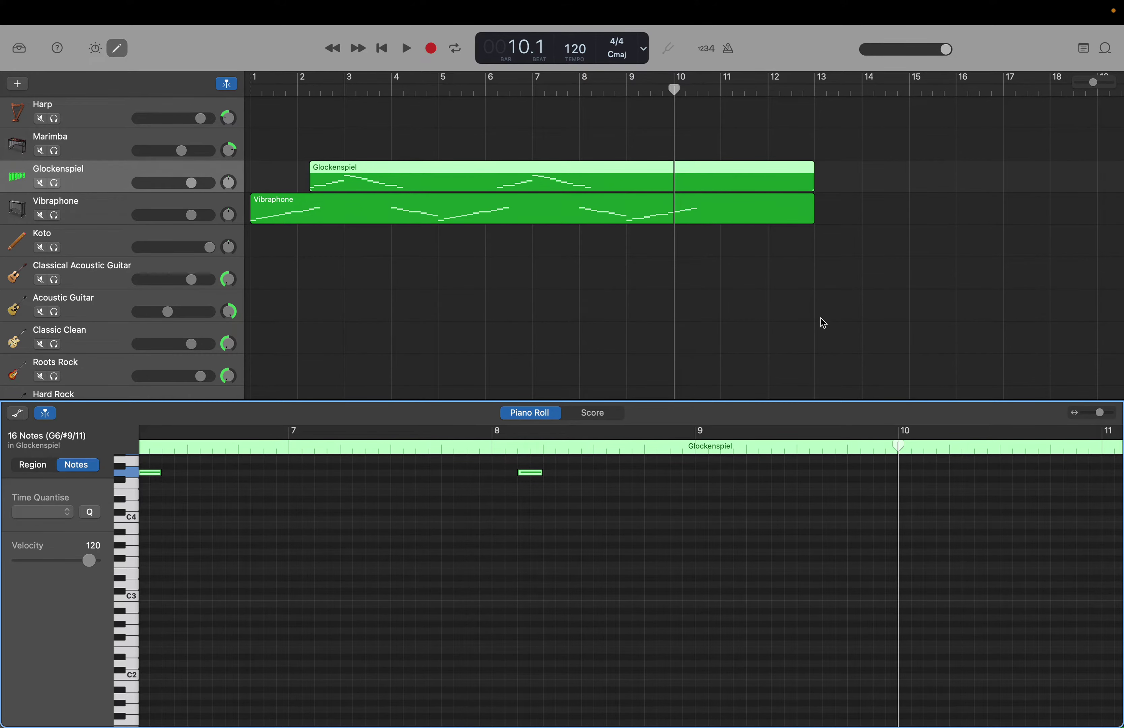
# Reopen the Vibraphone region and check the pitch and position of its last two notes in bar 10.
pyautogui.click(711, 222)
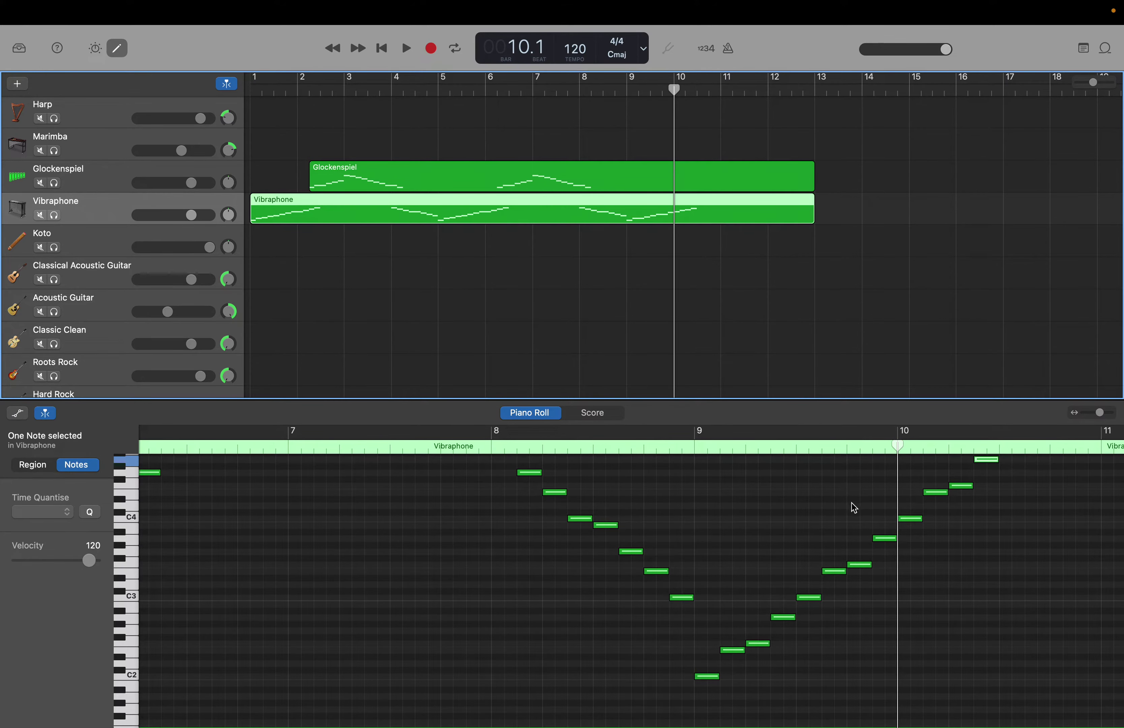
pyautogui.scroll(3, 901, 517)
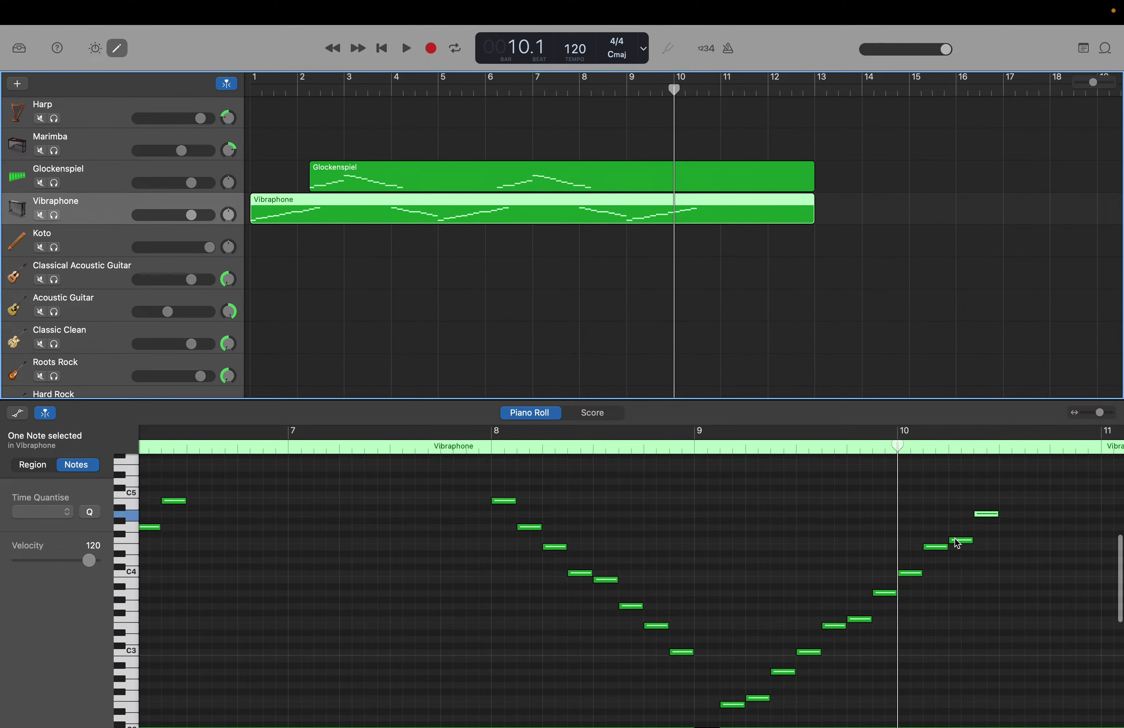
pyautogui.moveTo(957, 542)
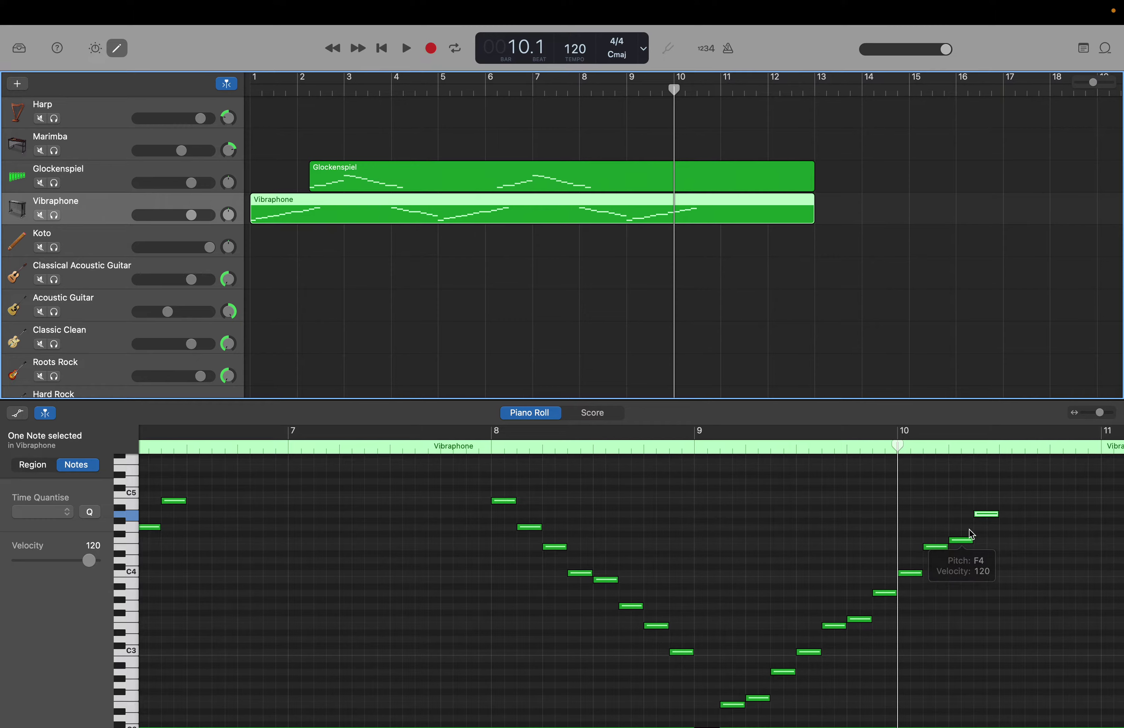
pyautogui.click(980, 516)
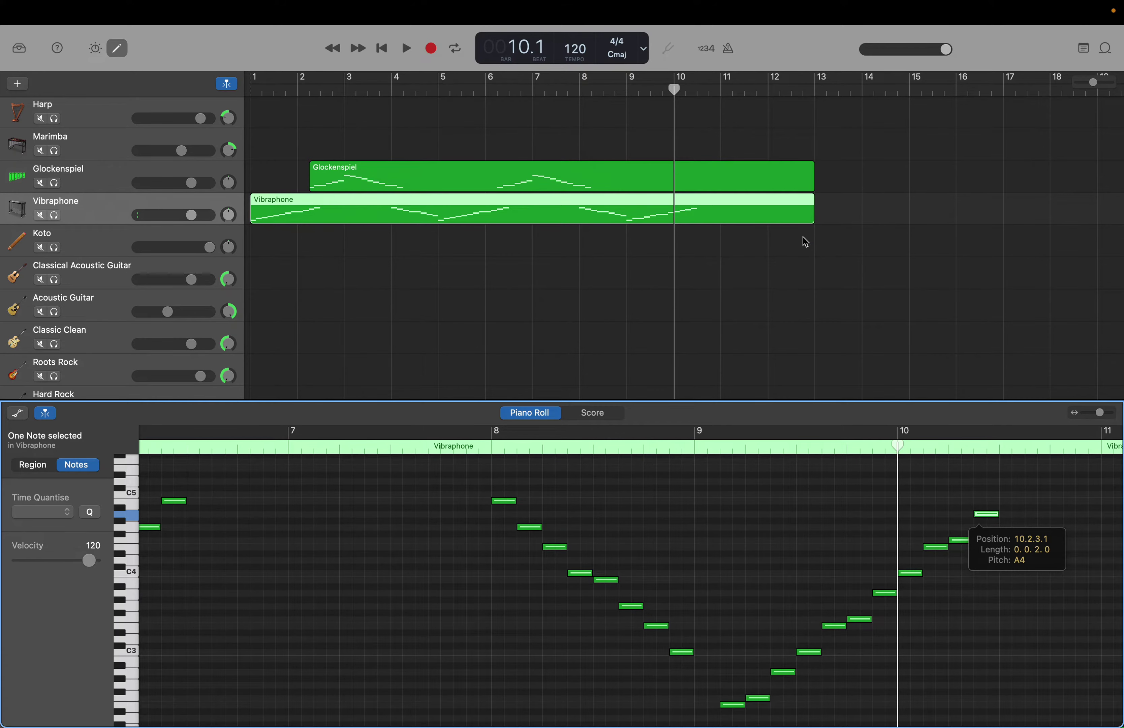
# Try to bring up the Glockenspiel region's own notes between bars 9 and 13 for editing.
pyautogui.click(707, 182)
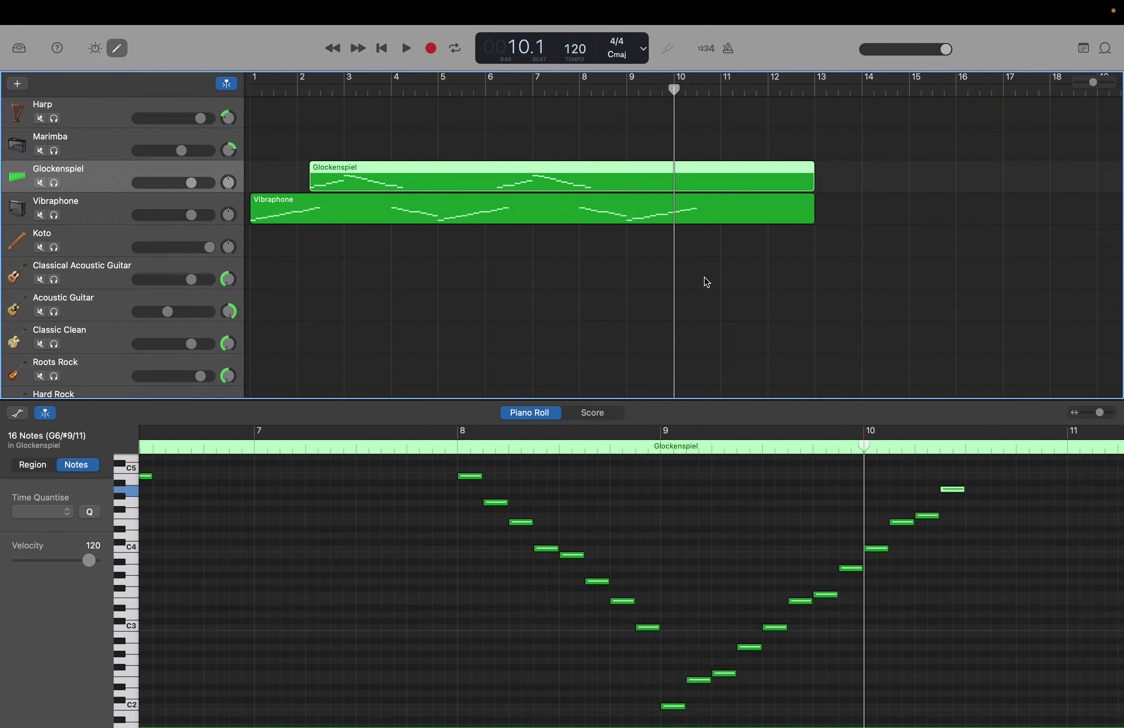
pyautogui.hscroll(-1, 720, 505)
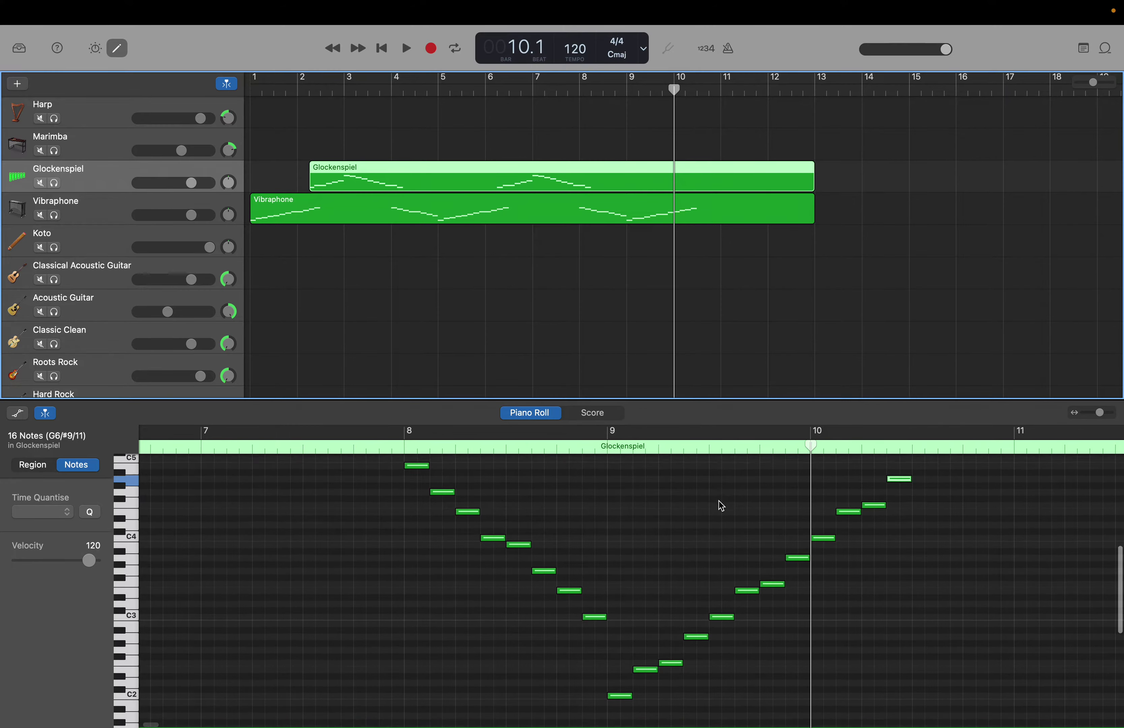
pyautogui.scroll(-1, 720, 506)
pyautogui.scroll(-1, 720, 505)
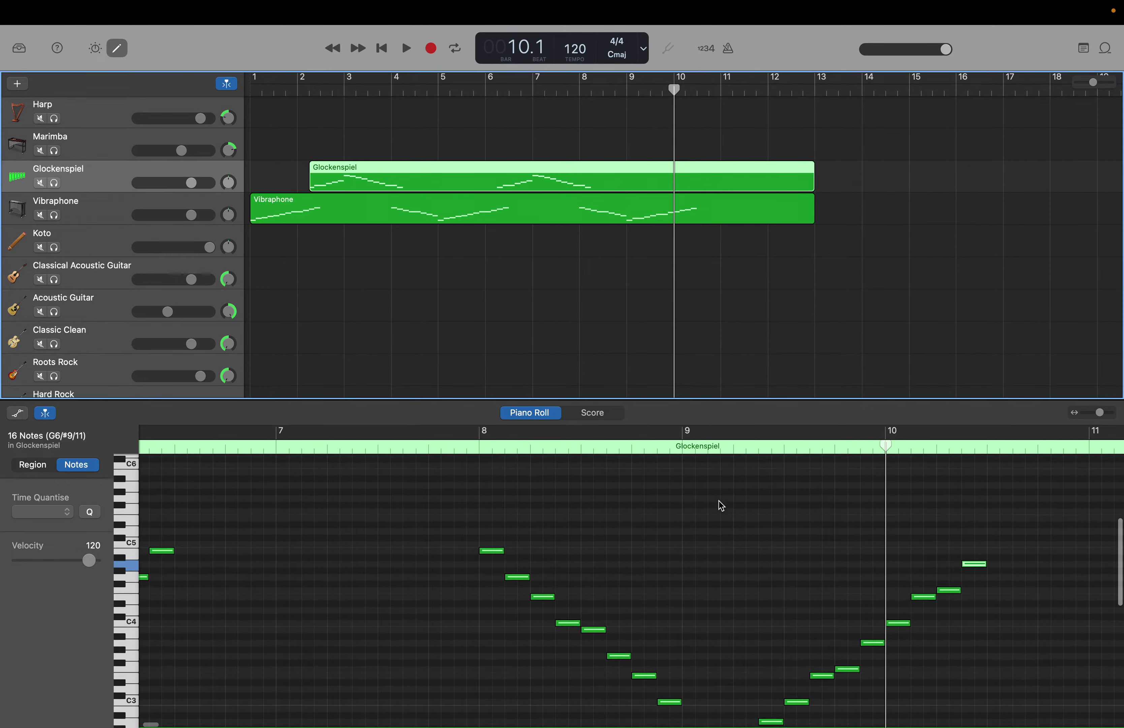
pyautogui.hscroll(8, 721, 506)
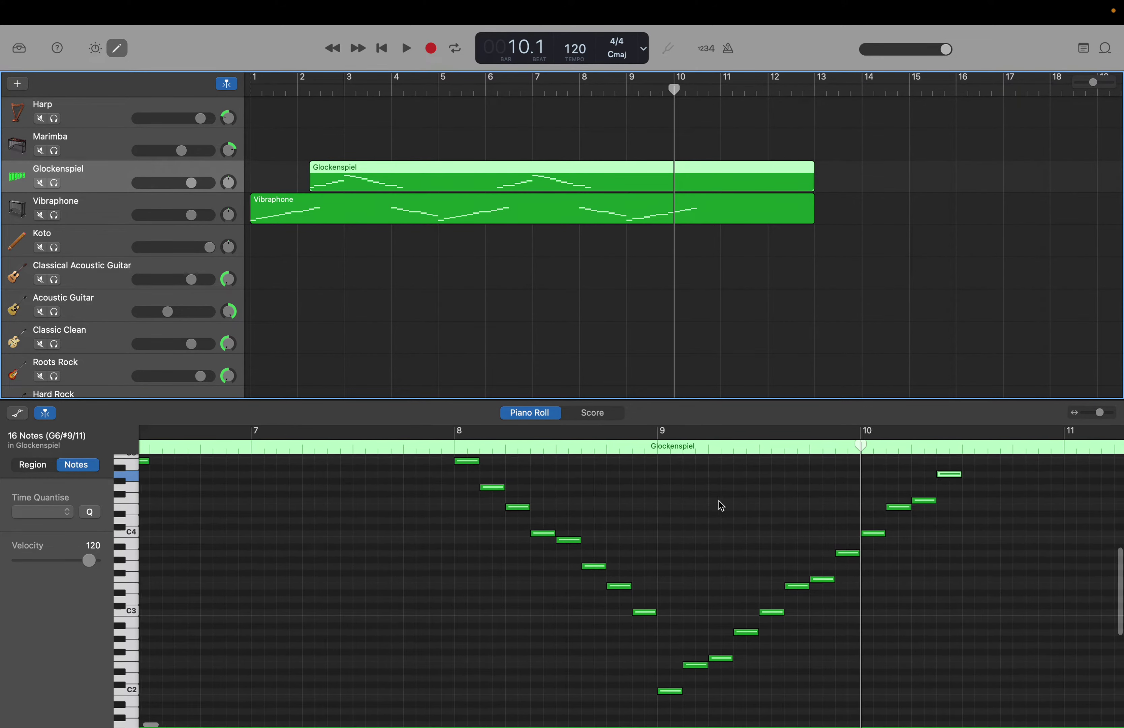
pyautogui.hscroll(20, 720, 506)
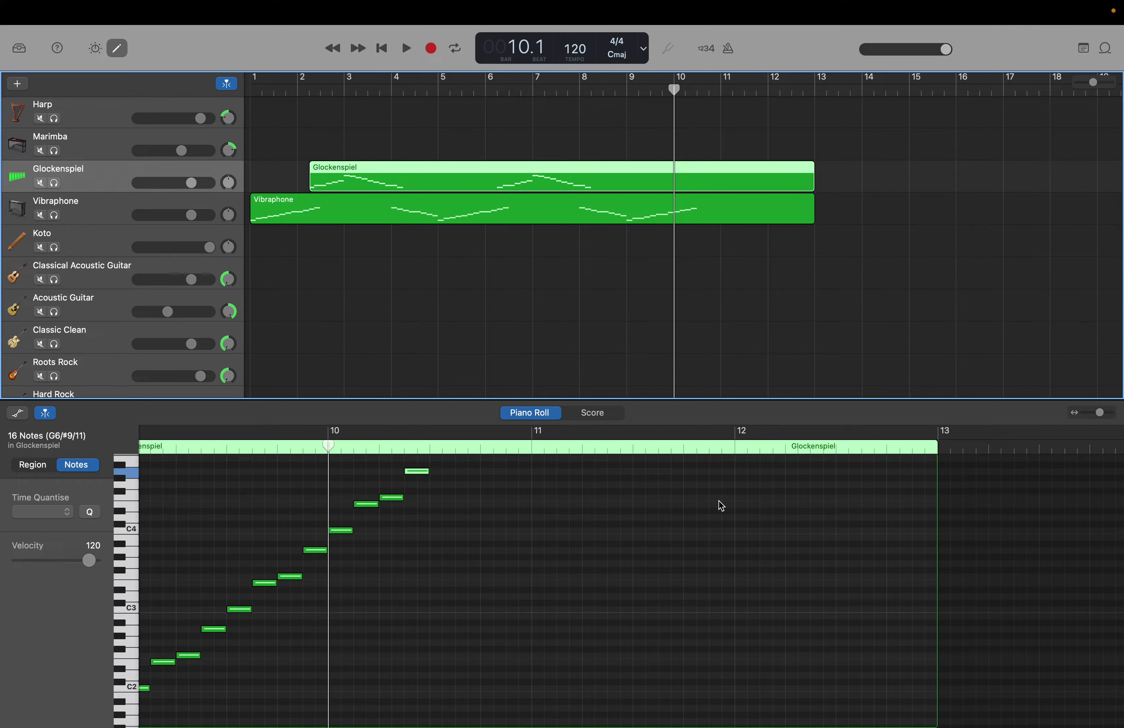
pyautogui.scroll(-1, 721, 505)
pyautogui.hscroll(-2, 720, 505)
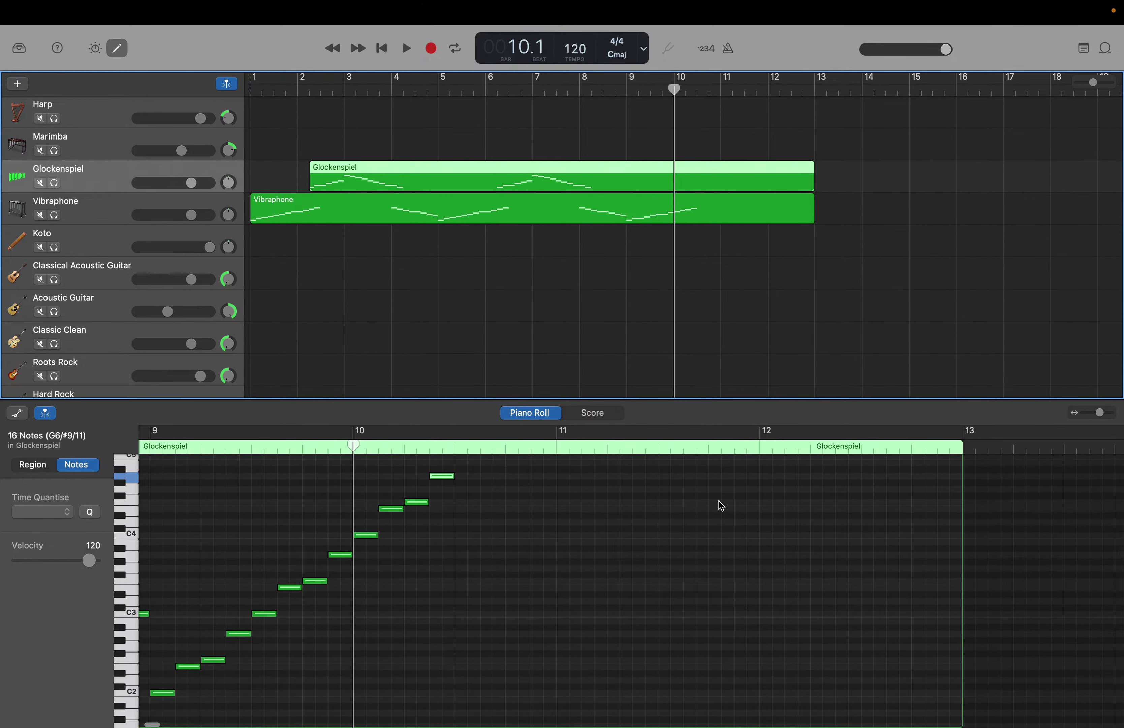
pyautogui.click(551, 526)
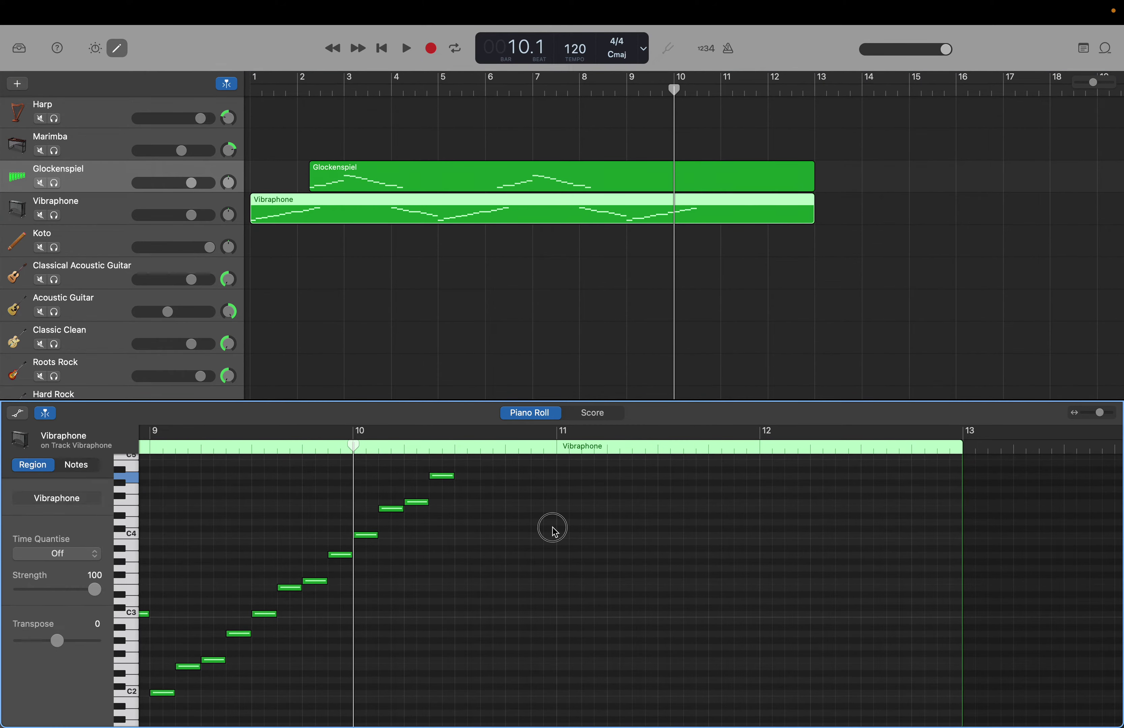
# Select the Glockenspiel track's region and move the playhead to 10.2.3, where the Vibraphone's A4 starts.
pyautogui.click(111, 168)
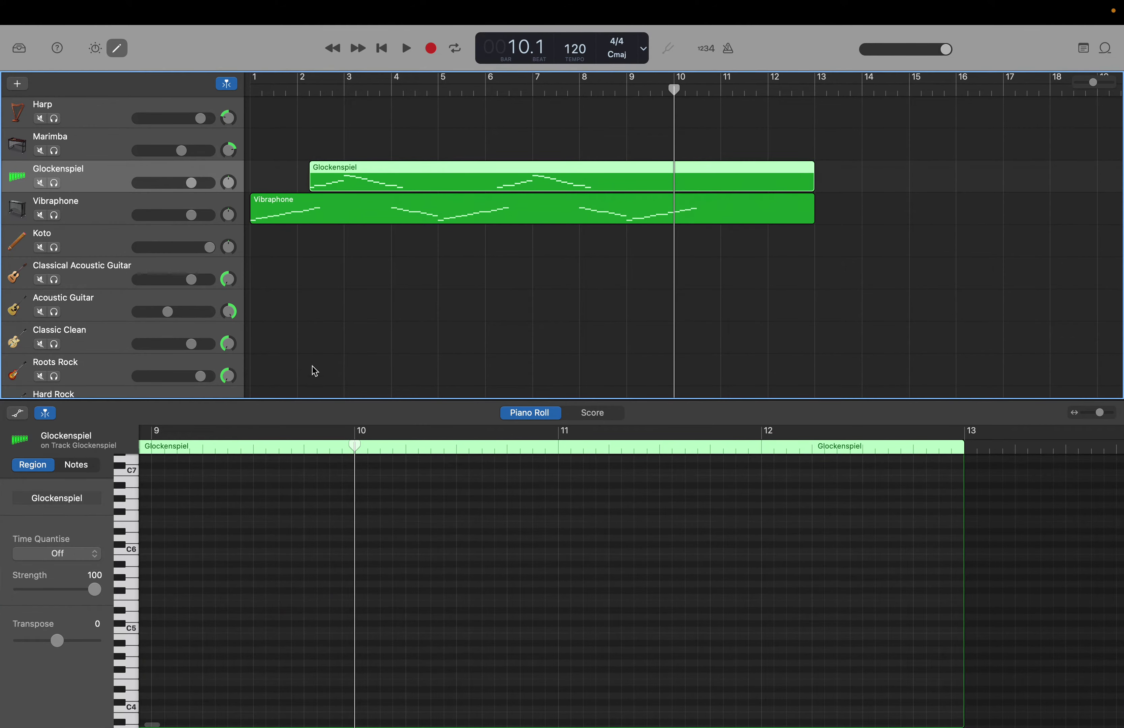
pyautogui.hscroll(-2, 427, 513)
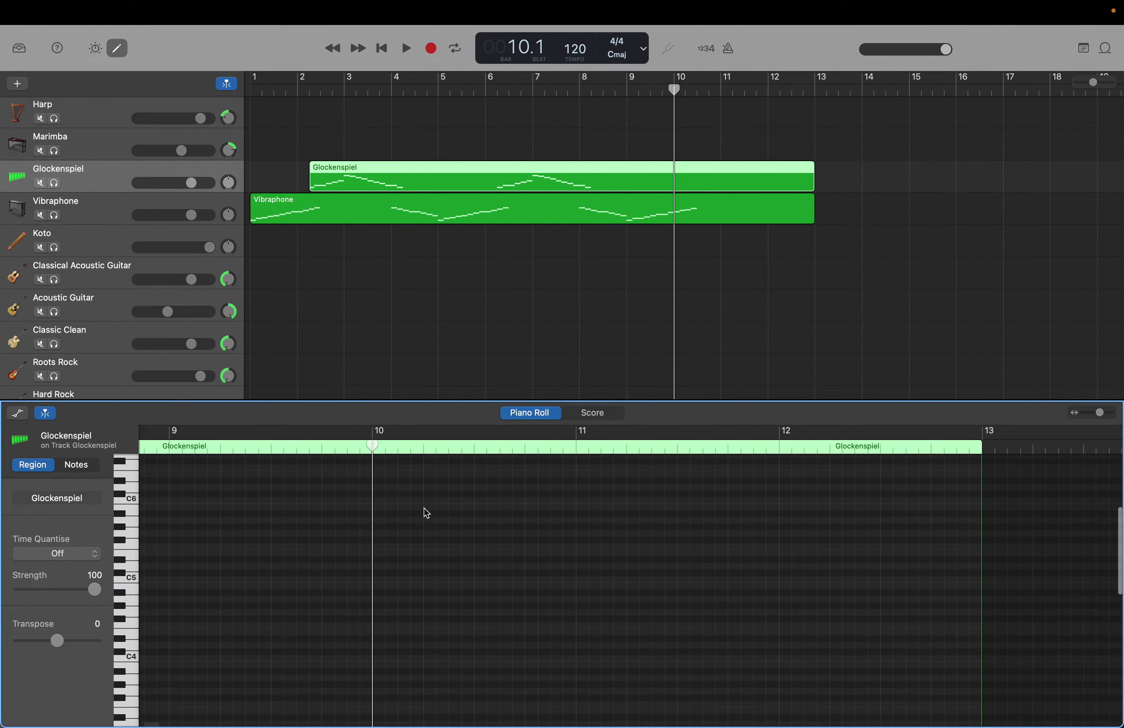
pyautogui.scroll(-4, 427, 513)
pyautogui.scroll(-2, 427, 513)
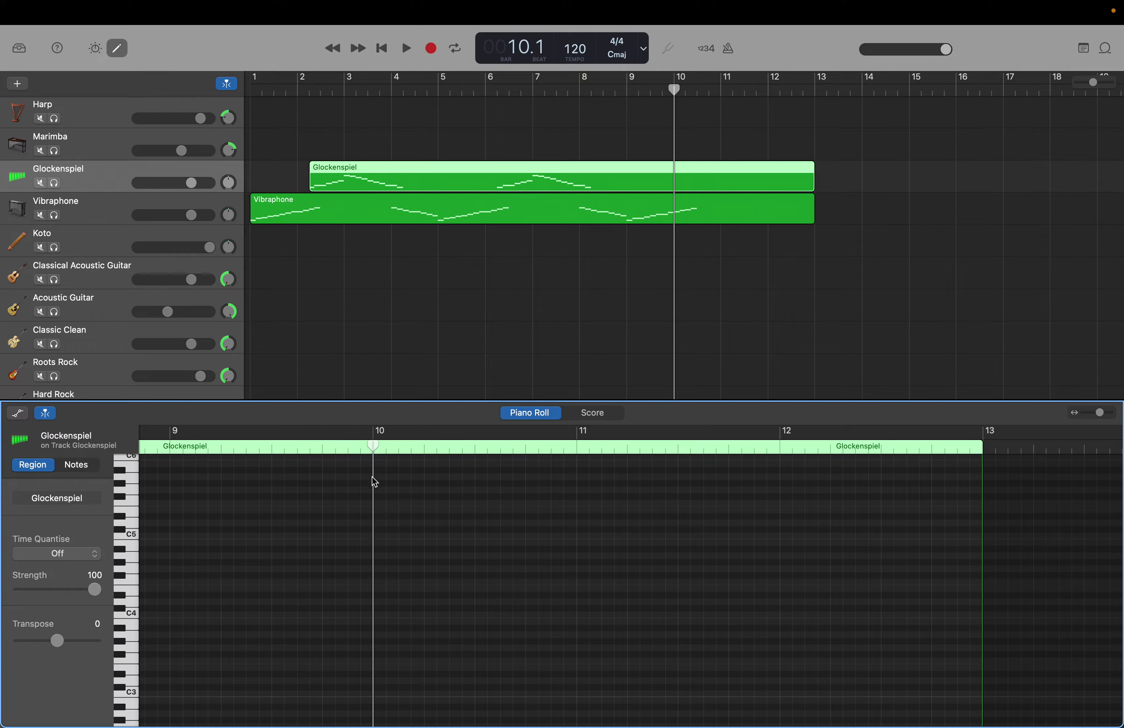
pyautogui.moveTo(373, 446); pyautogui.dragTo(450, 457)
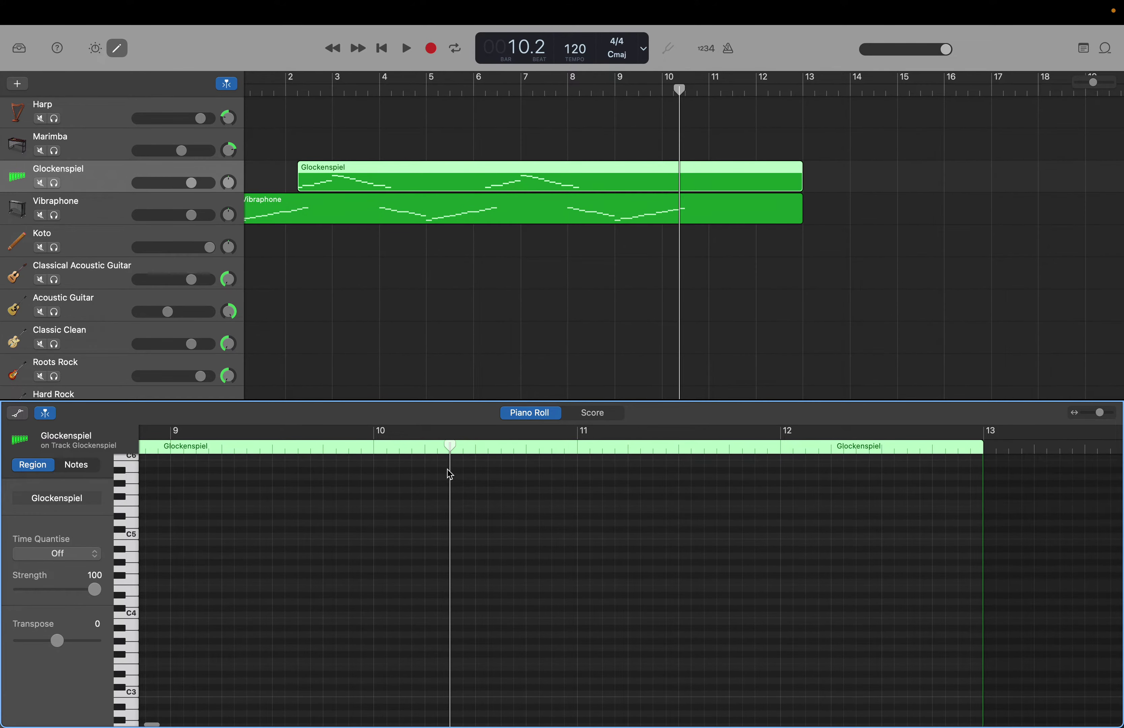
# Create an A4 eighth note at the playhead in the Glockenspiel region and compare it with the Vibraphone's A4.
pyautogui.rightClick(458, 557)
pyautogui.click(467, 562)
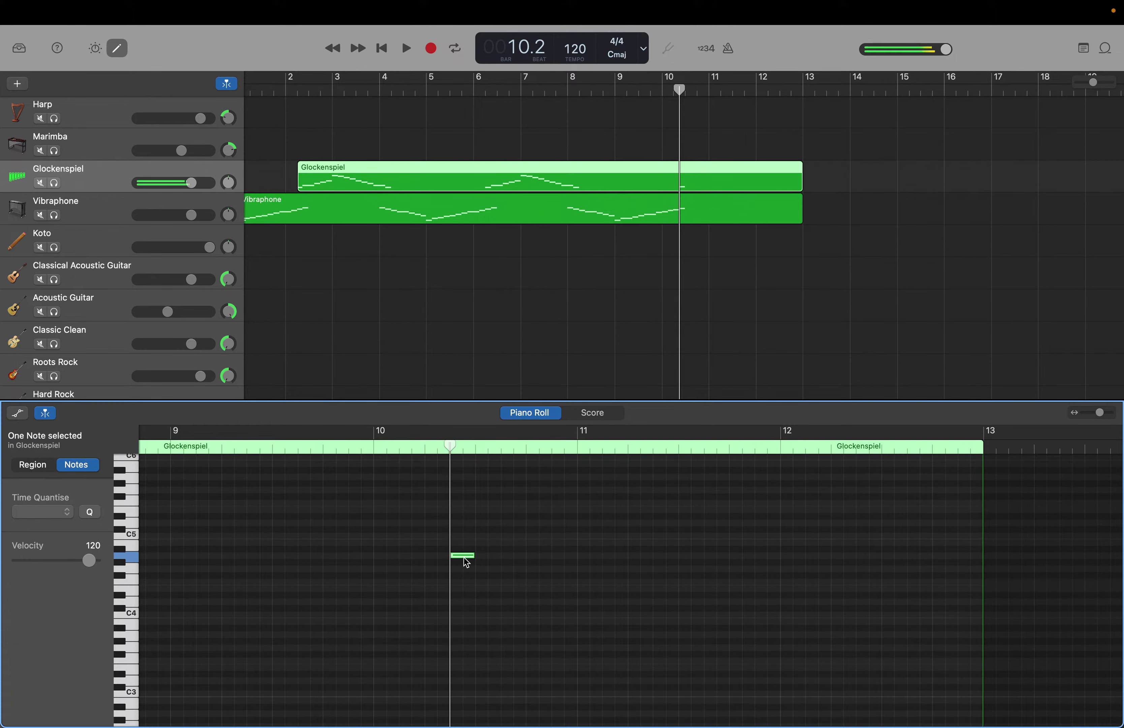
pyautogui.click(657, 220)
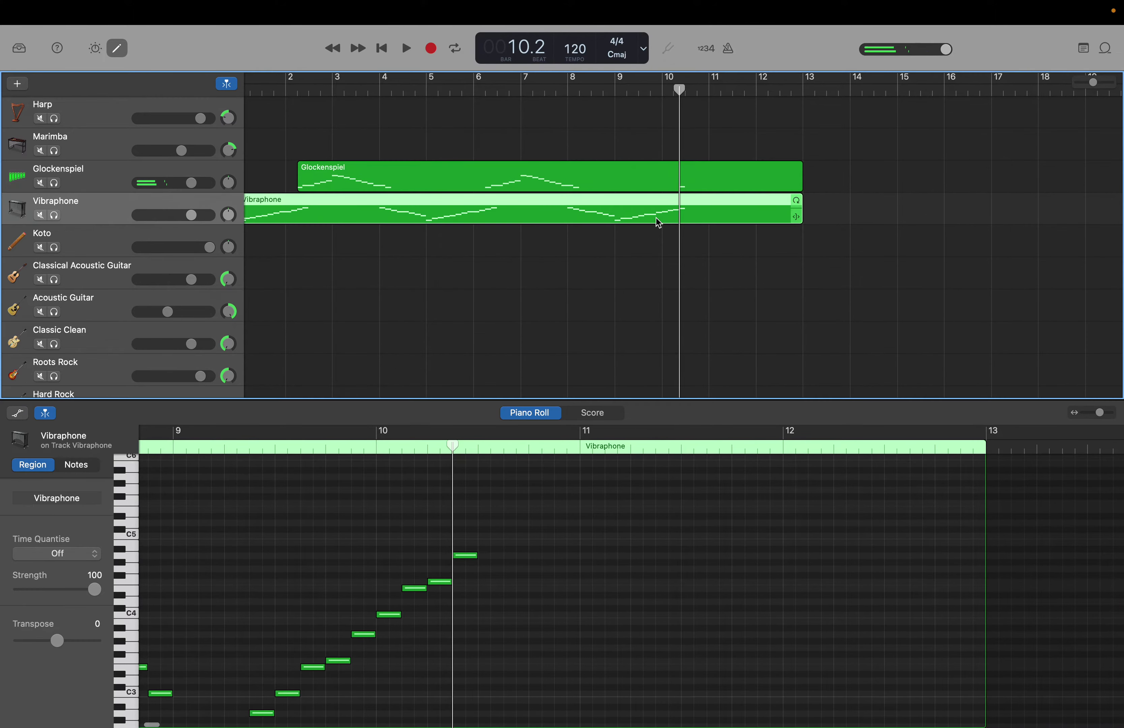
pyautogui.click(473, 558)
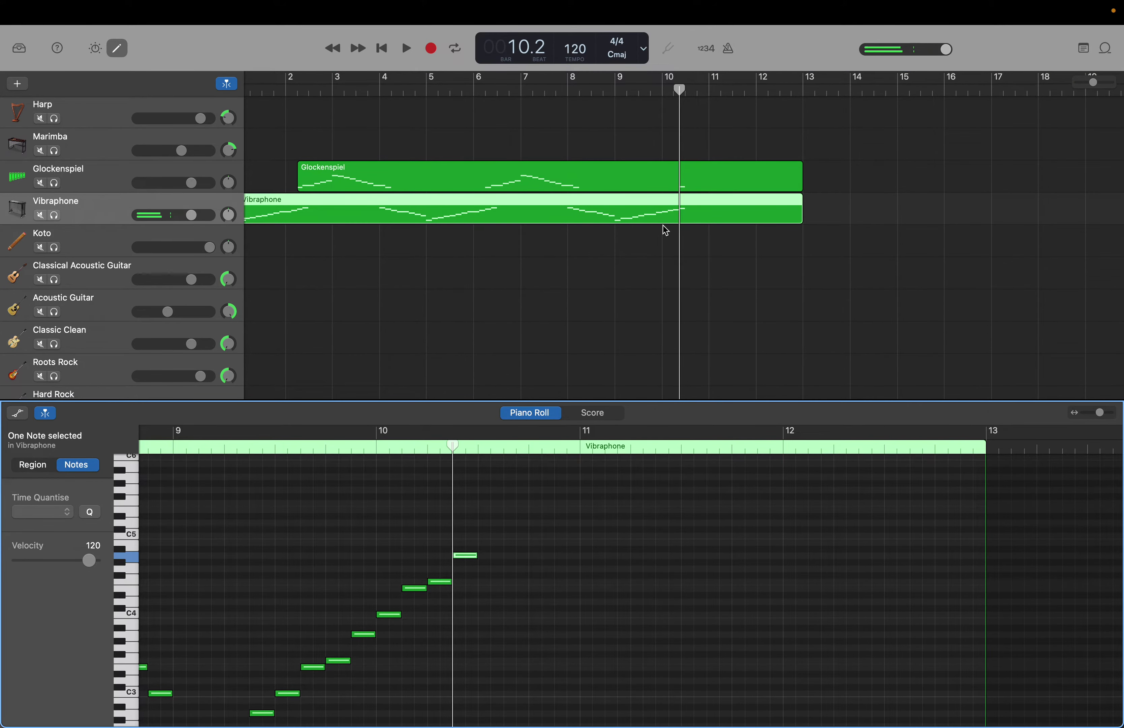
# In the Glockenspiel region, continue upward from the A4 in bar 10 with consecutive eighth notes C5, E5, F5 and A5.
pyautogui.click(676, 176)
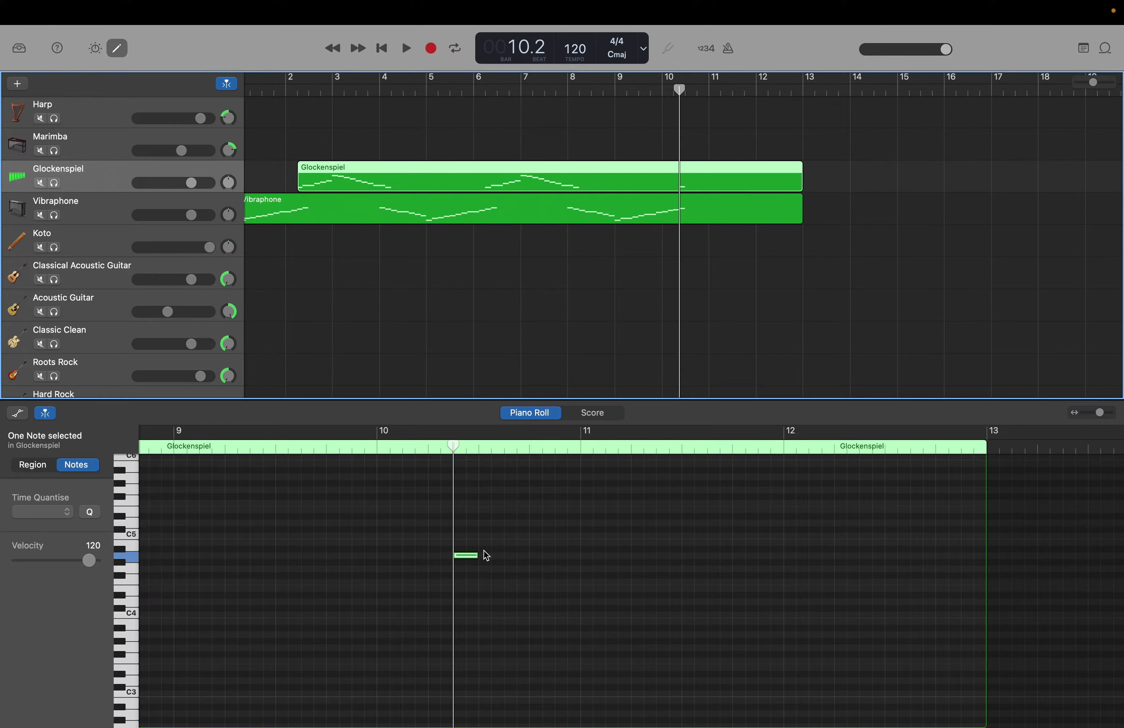
pyautogui.click(476, 555)
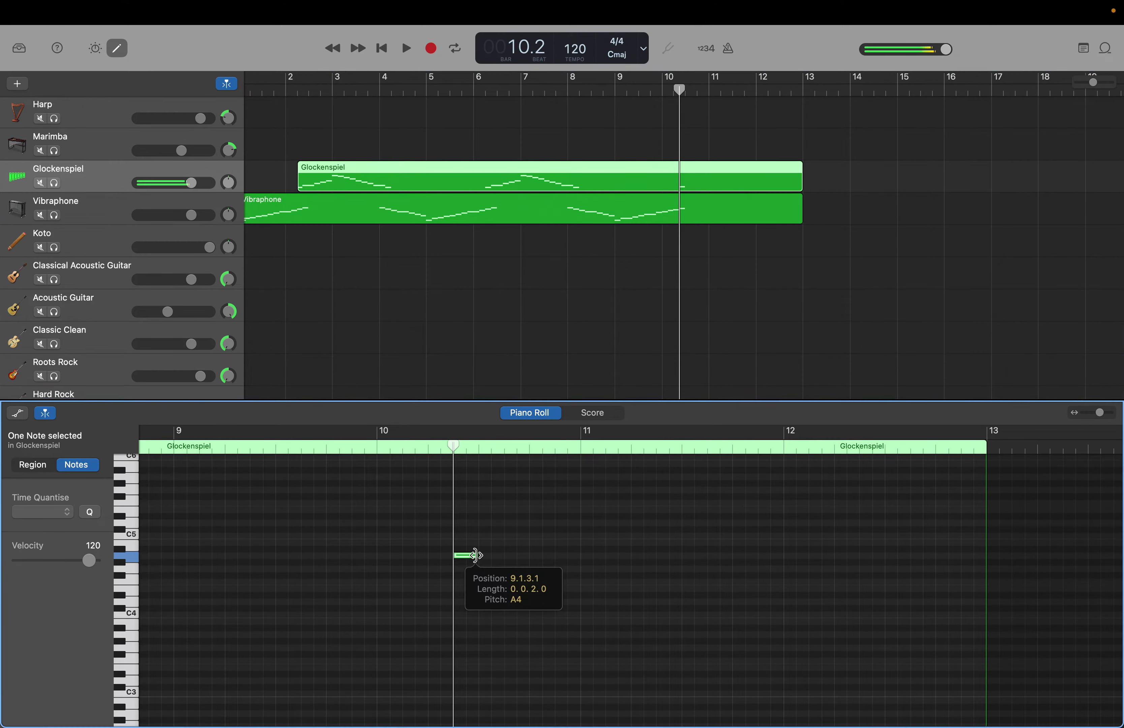
pyautogui.rightClick(485, 537)
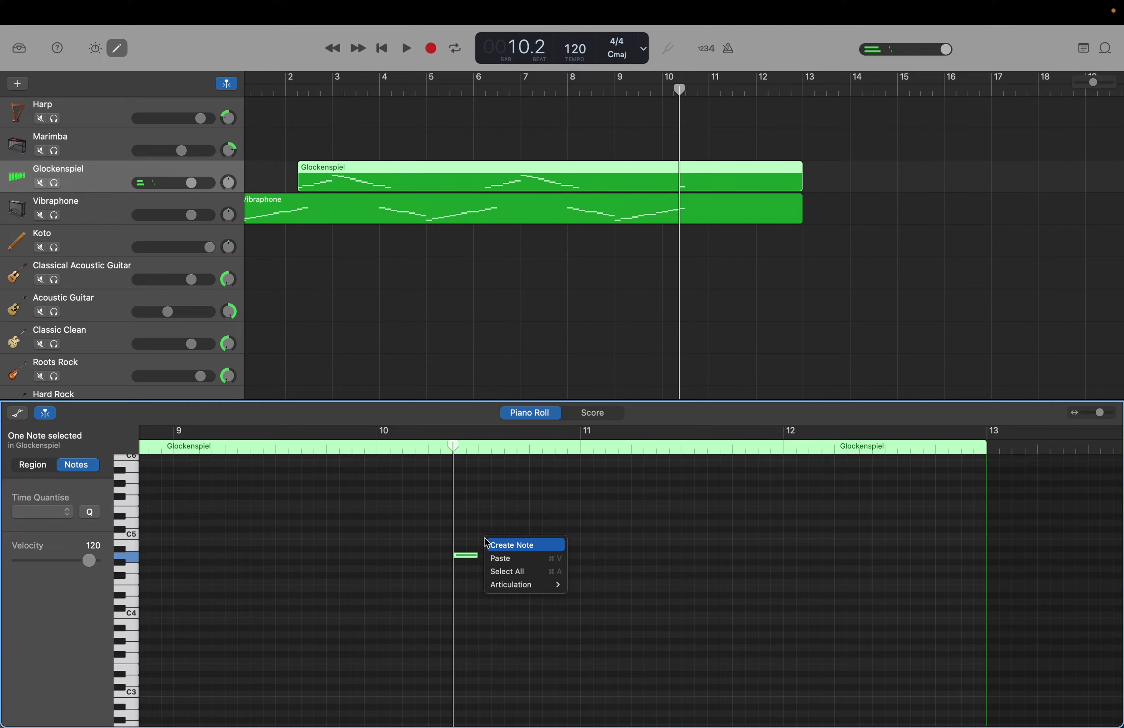
pyautogui.click(487, 544)
pyautogui.rightClick(509, 515)
pyautogui.click(510, 517)
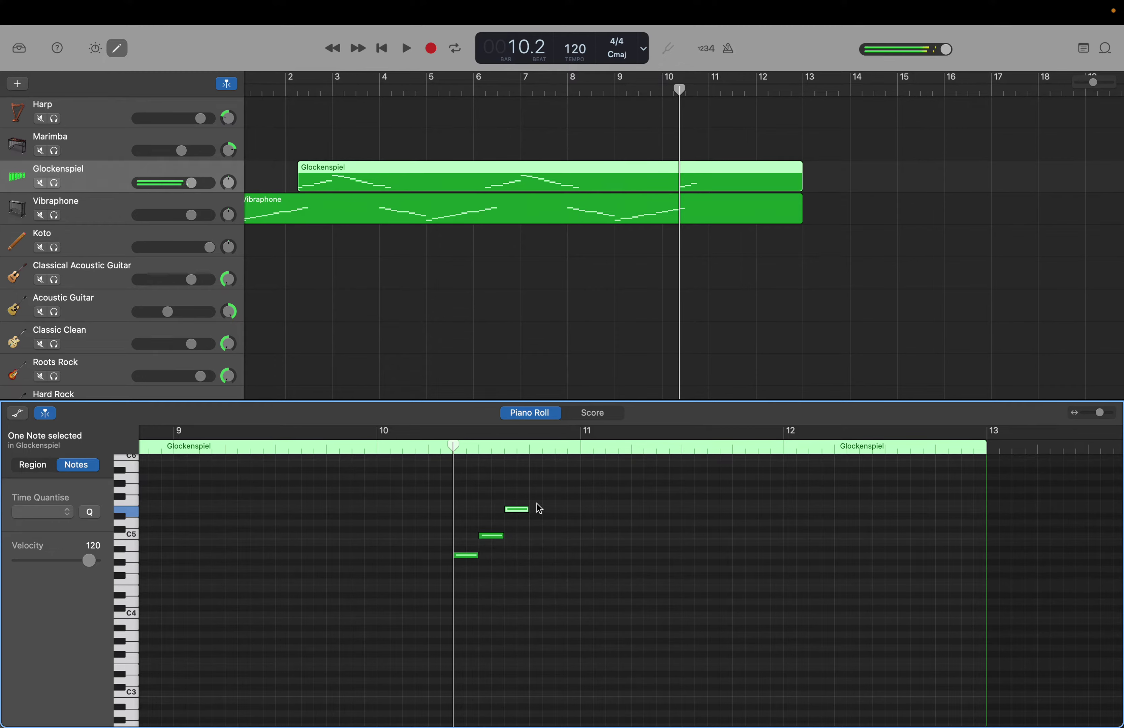
pyautogui.rightClick(536, 508)
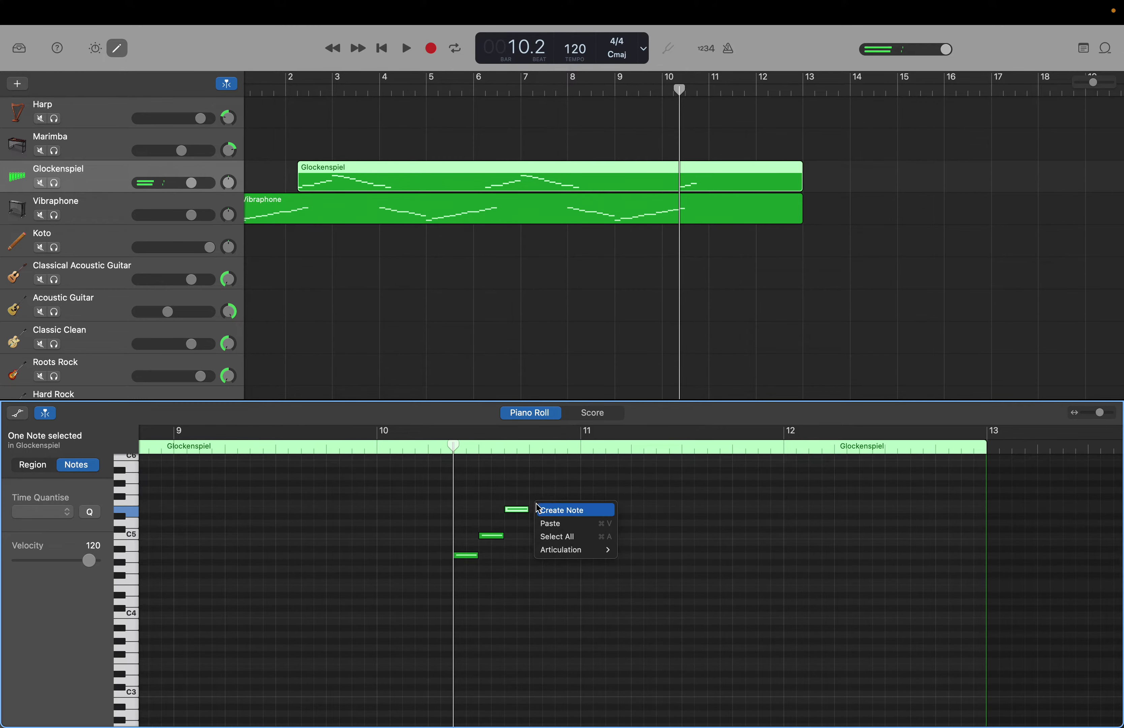
pyautogui.click(549, 511)
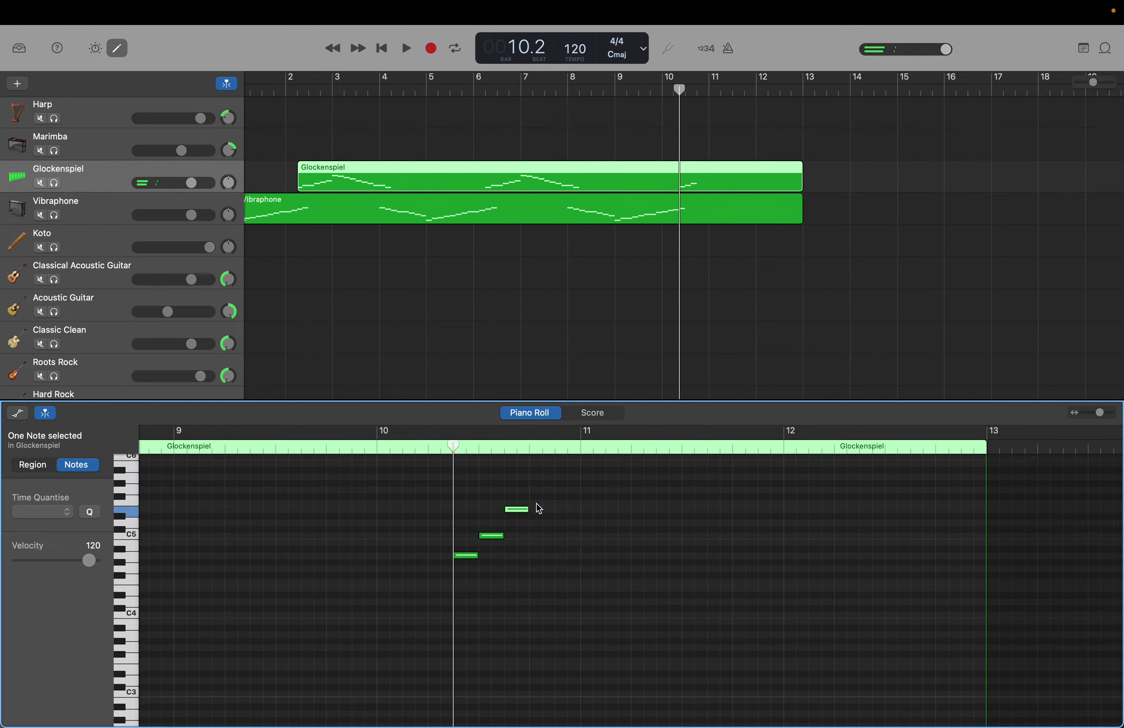
pyautogui.rightClick(561, 480)
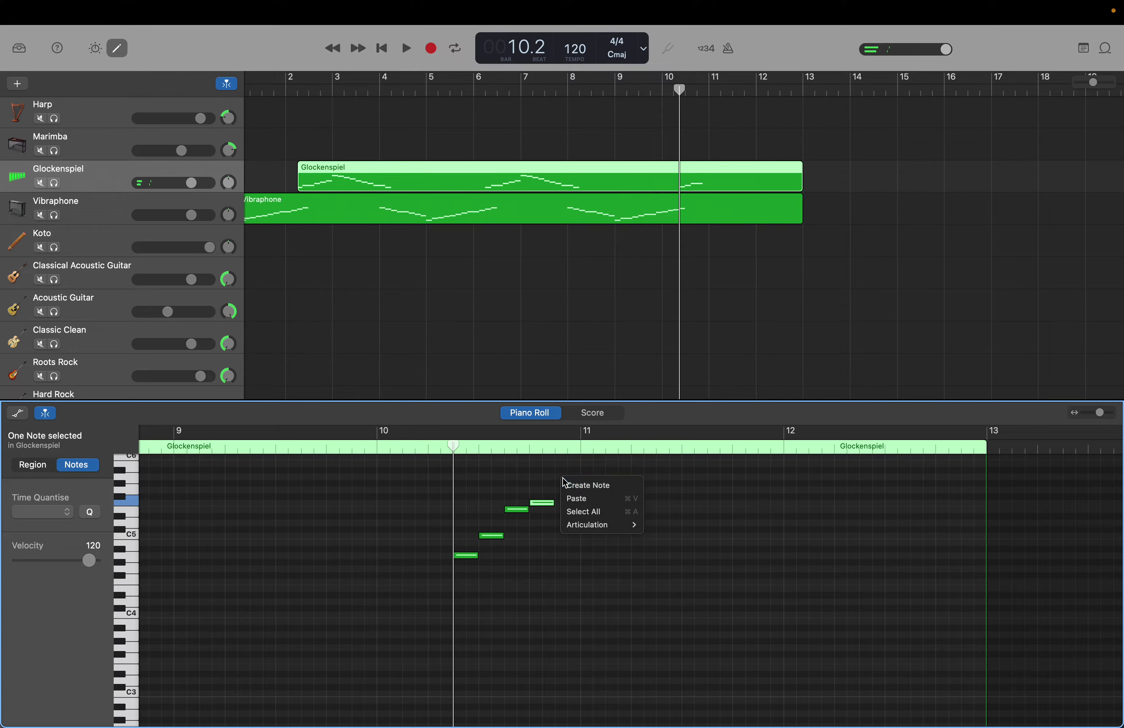
pyautogui.click(565, 482)
pyautogui.scroll(5, 563, 478)
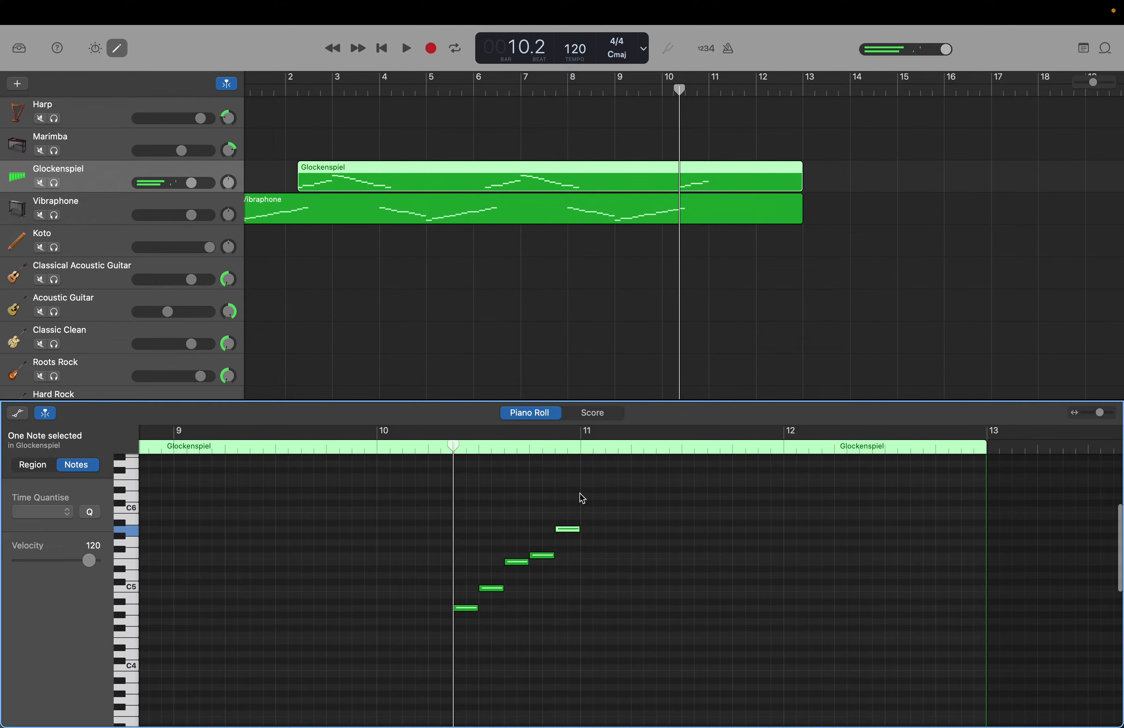
pyautogui.rightClick(585, 511)
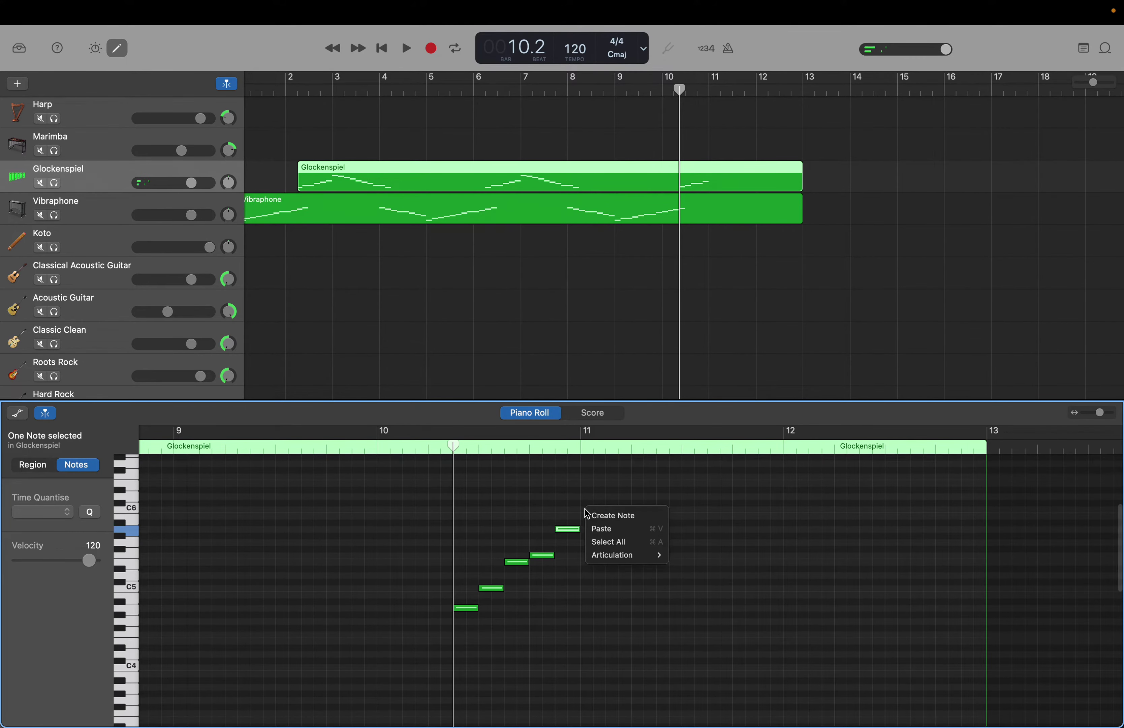
pyautogui.click(598, 513)
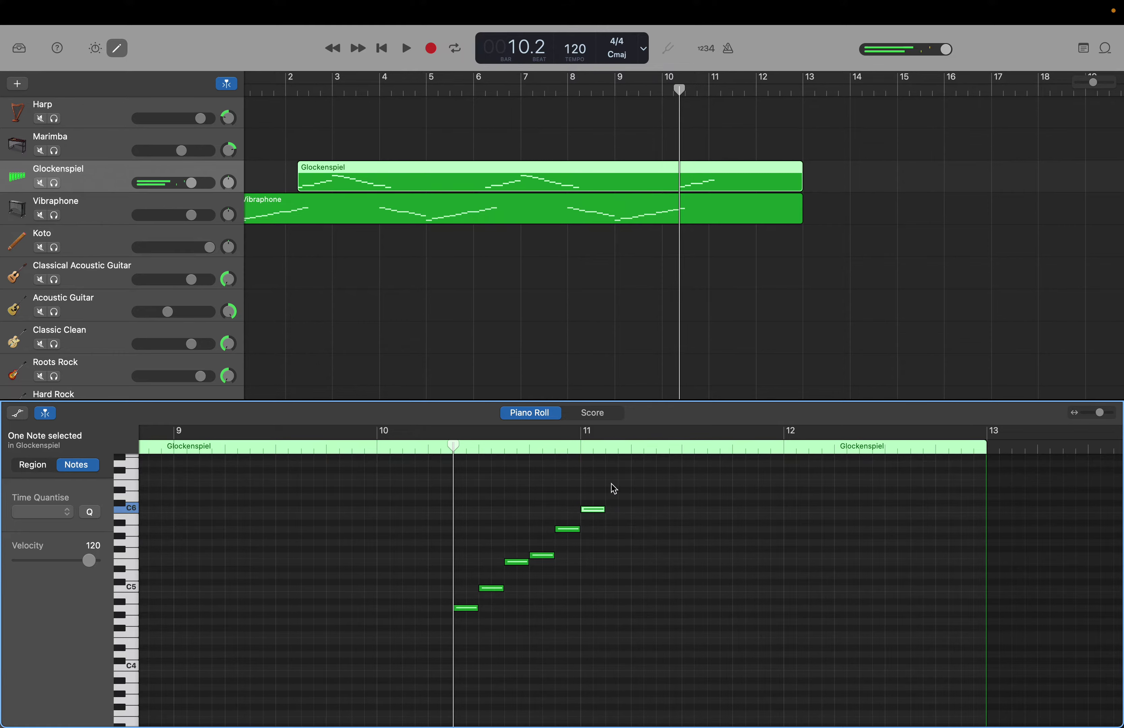
pyautogui.rightClick(614, 488)
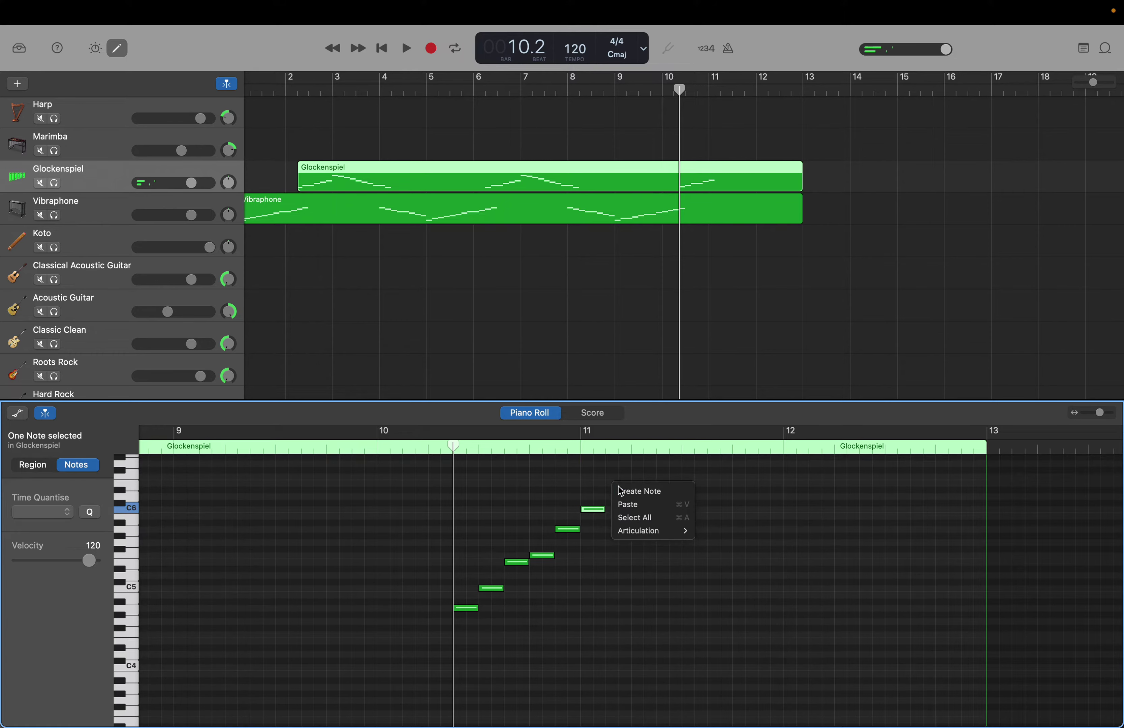
pyautogui.click(633, 489)
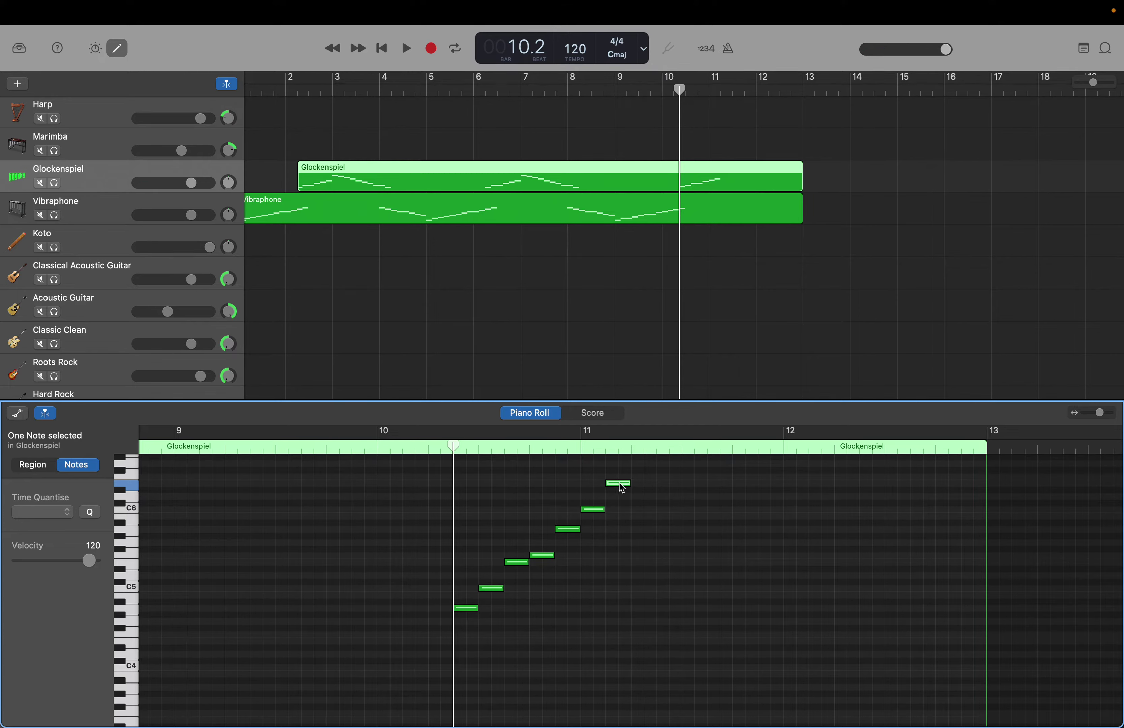
pyautogui.click(622, 488)
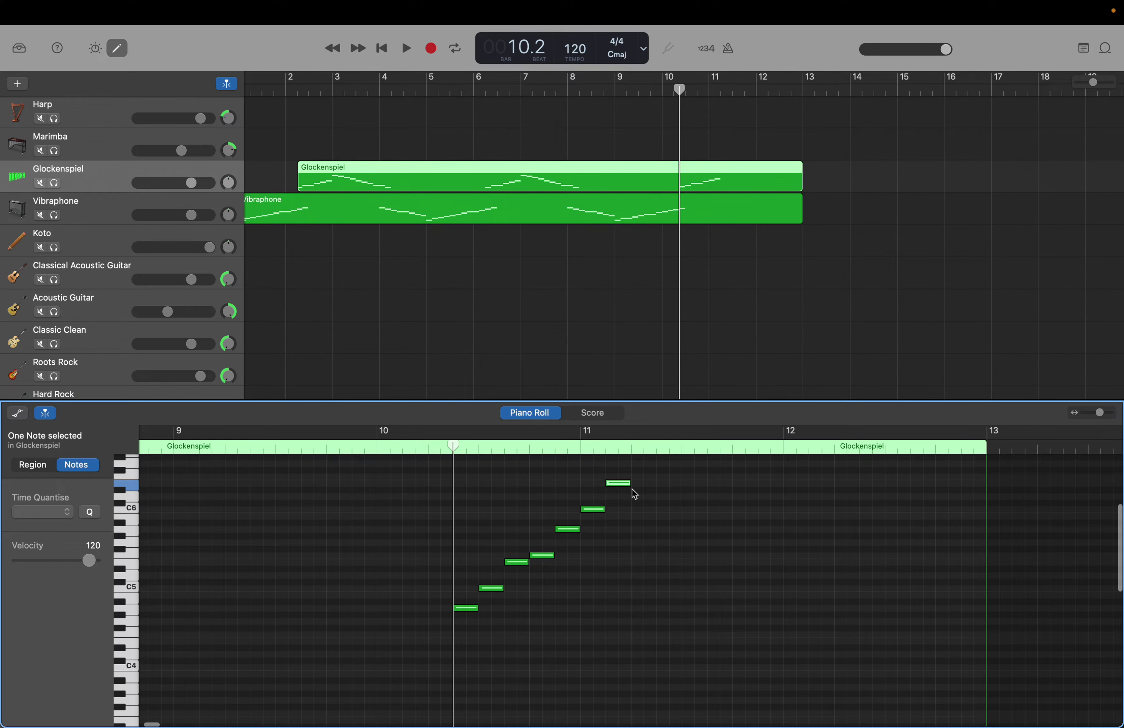
pyautogui.click(624, 479)
pyautogui.moveTo(625, 478); pyautogui.dragTo(593, 523)
pyautogui.press('Delete')
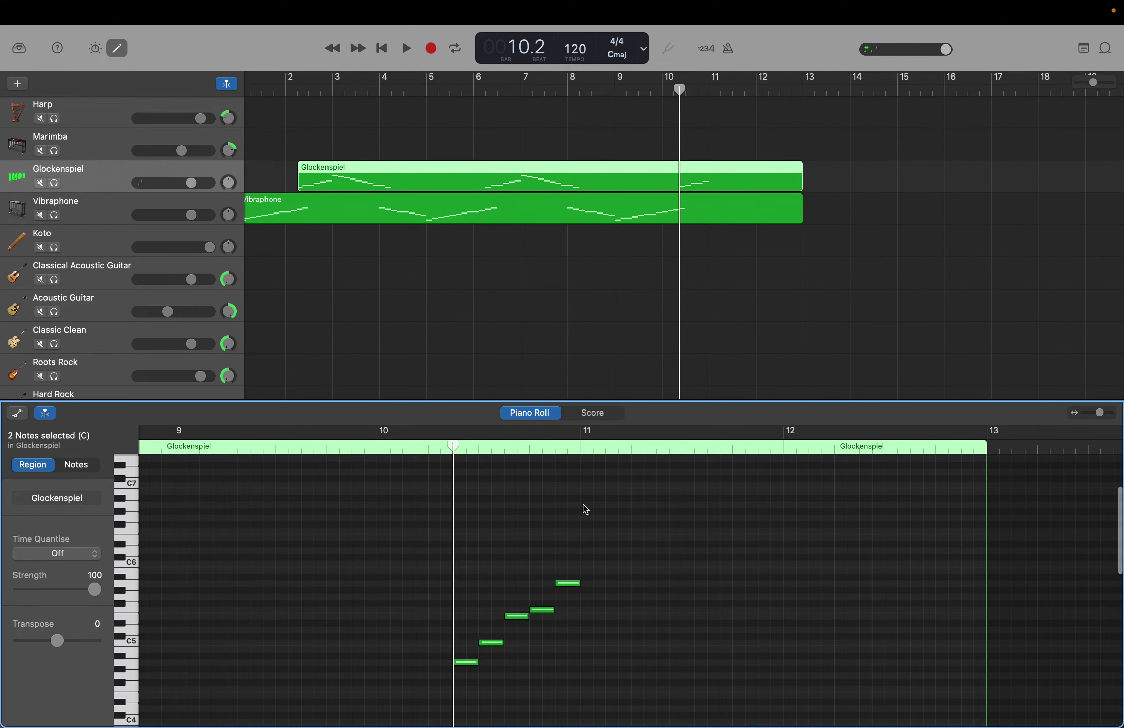
# Create falling Glockenspiel eighth notes A6, F6, E6 and C6 across the first half of bar 11.
pyautogui.rightClick(587, 505)
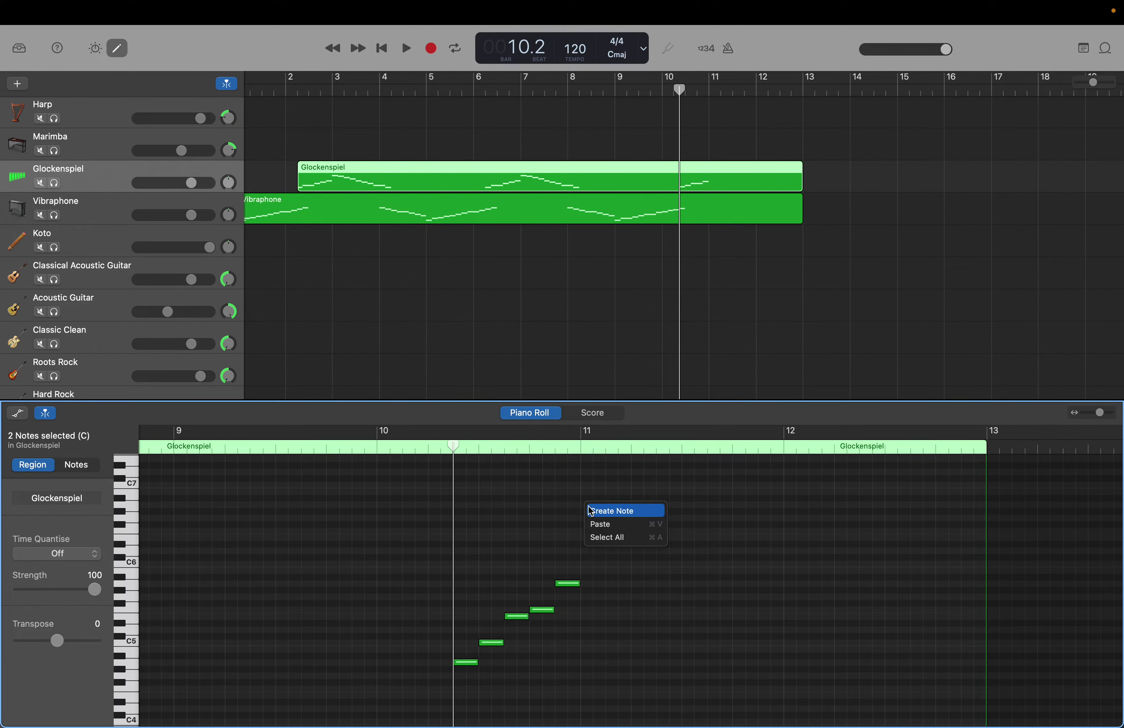
pyautogui.click(591, 511)
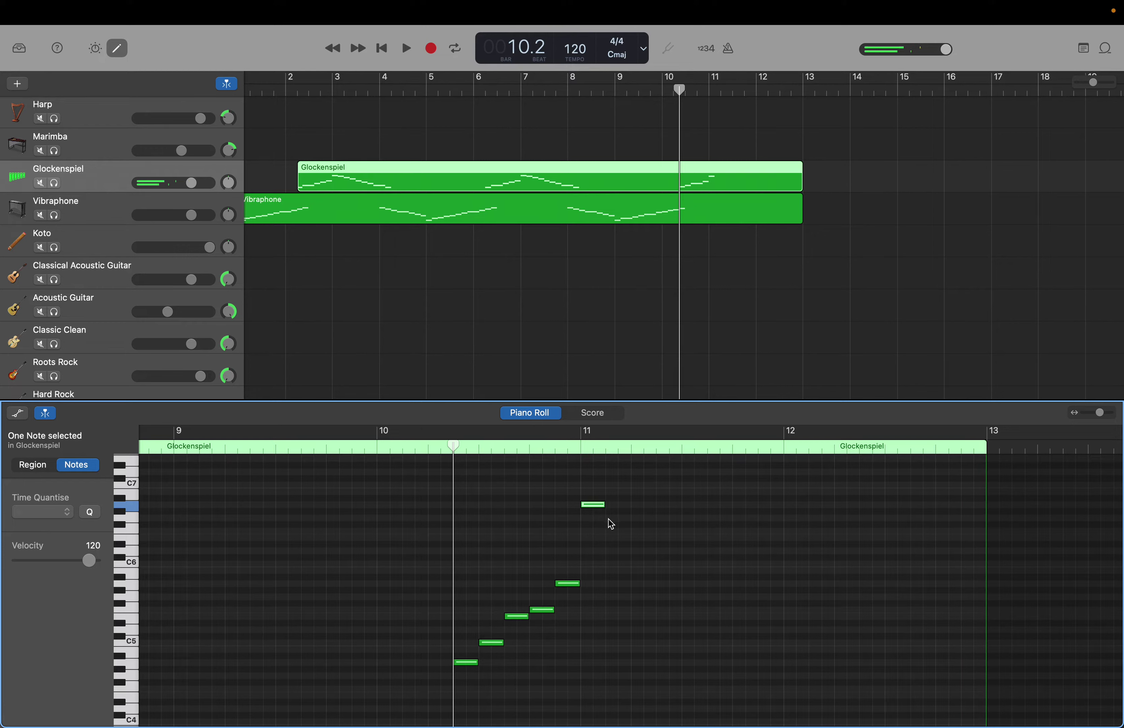
pyautogui.rightClick(608, 531)
pyautogui.click(613, 536)
pyautogui.rightClick(633, 539)
pyautogui.click(642, 542)
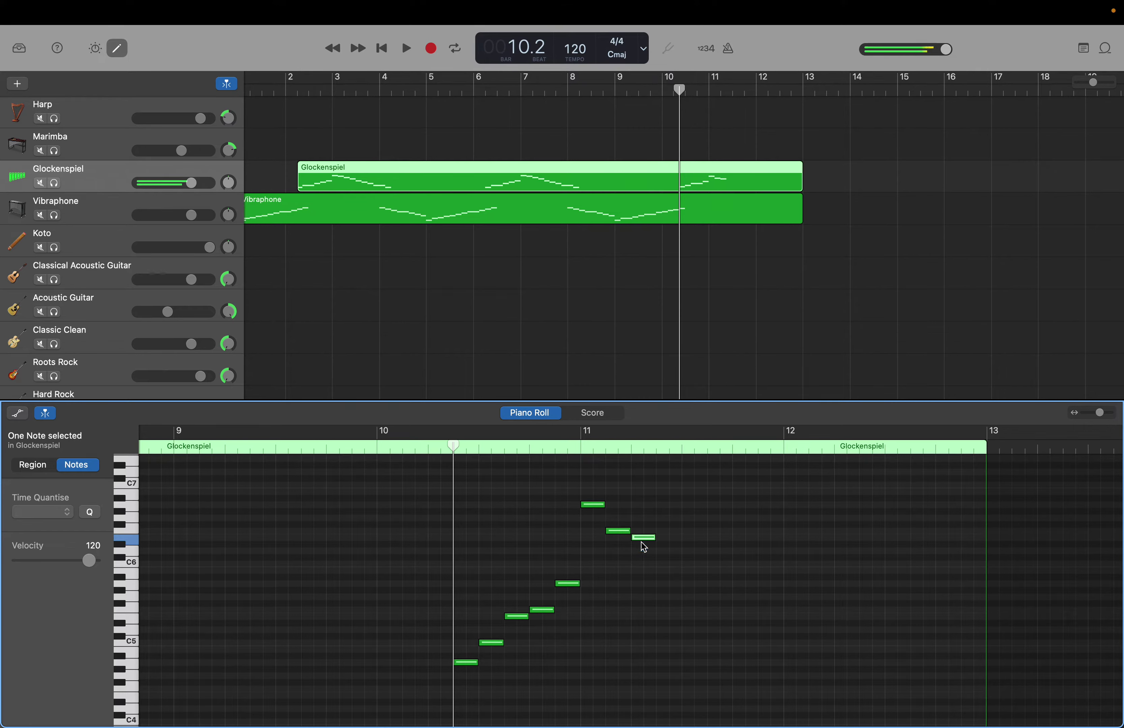
pyautogui.rightClick(661, 562)
pyautogui.click(669, 564)
# Continue the Glockenspiel descent with eighth notes A5, F5, E5 and C5 in bar 11, ending on A4 at the start of bar 12.
pyautogui.rightClick(690, 585)
pyautogui.click(699, 589)
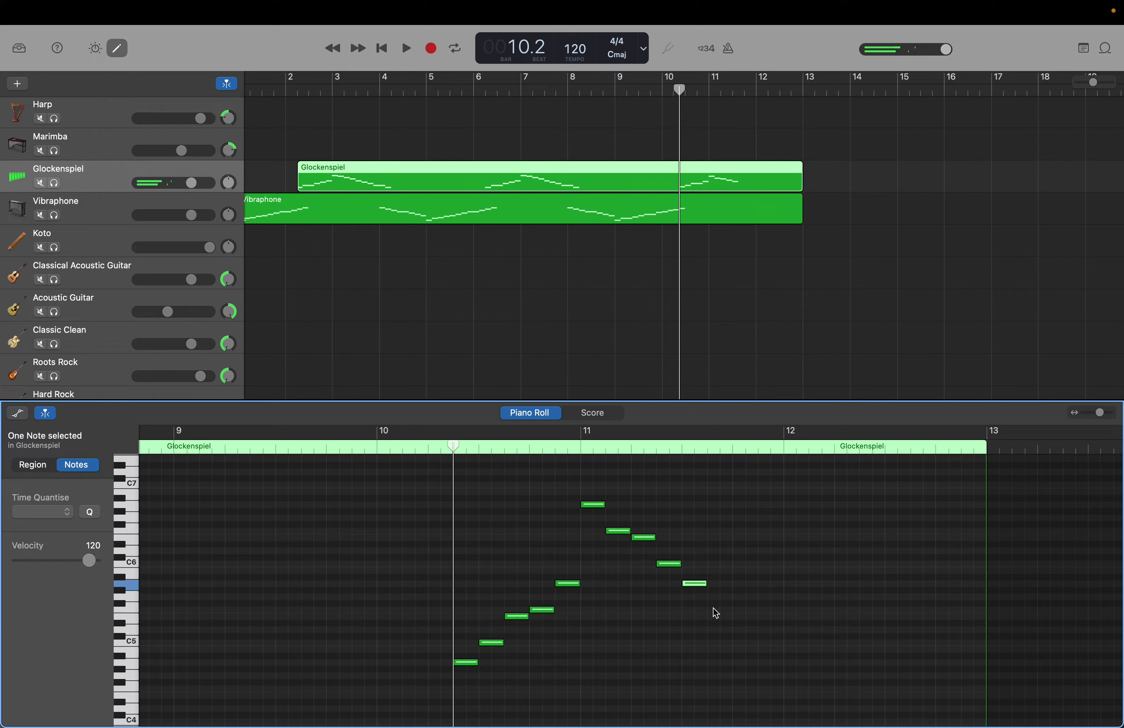
pyautogui.rightClick(716, 613)
pyautogui.click(718, 609)
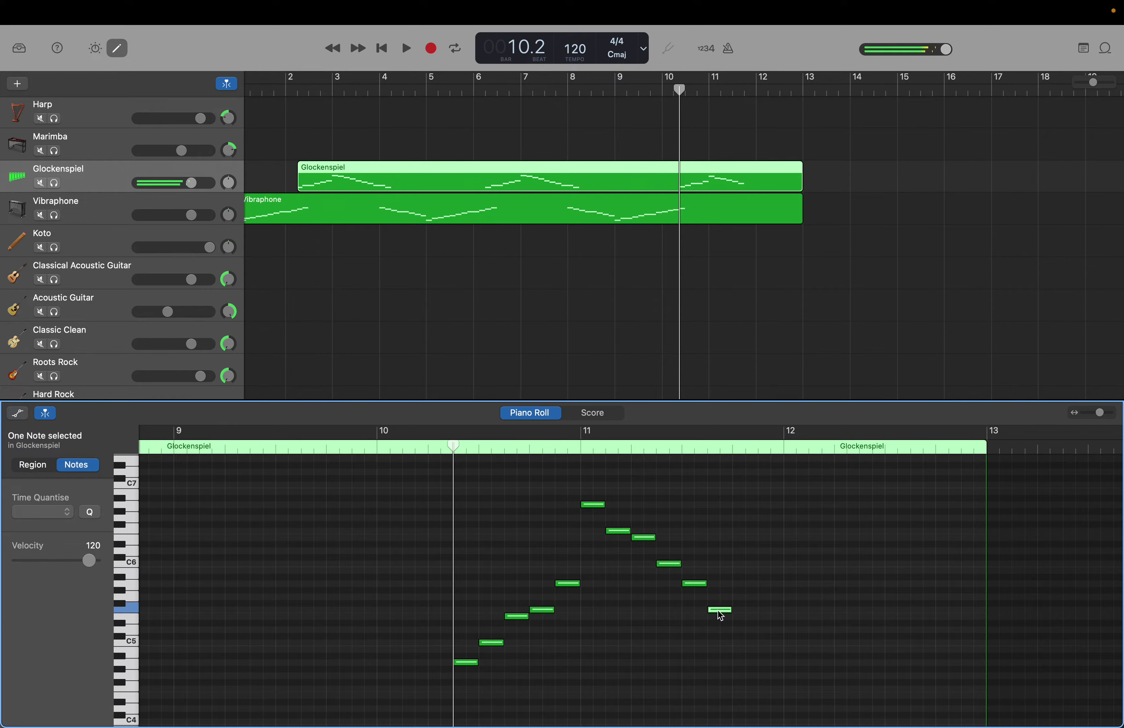
pyautogui.rightClick(736, 619)
pyautogui.click(743, 624)
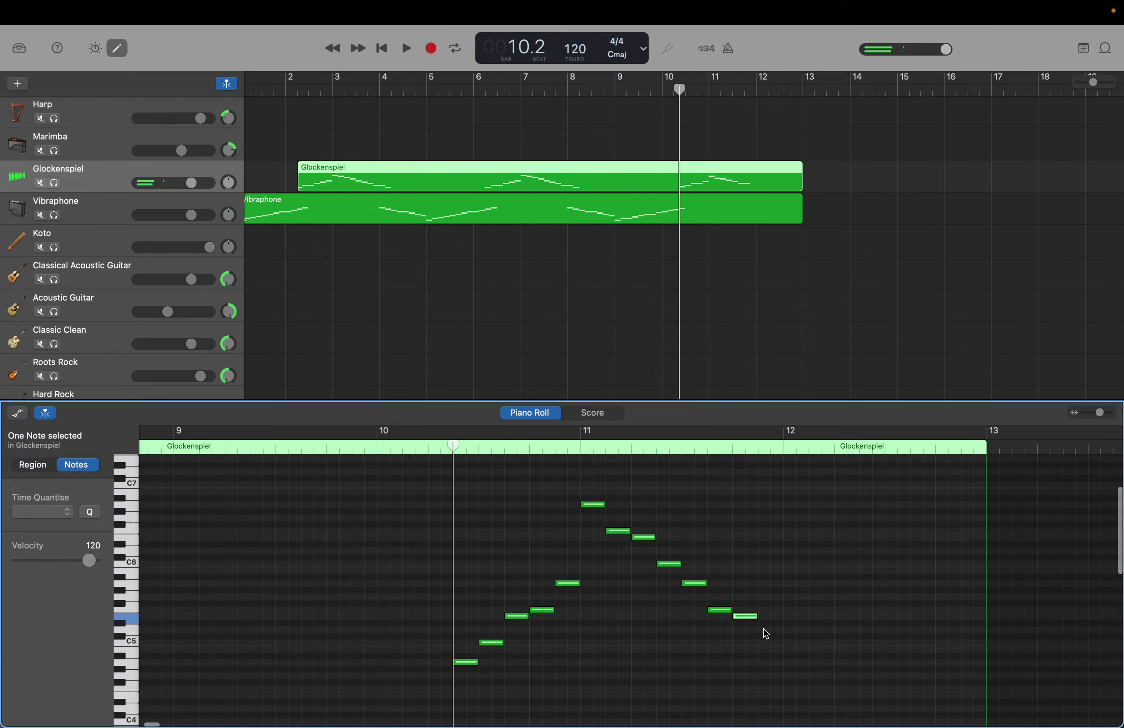
pyautogui.rightClick(767, 646)
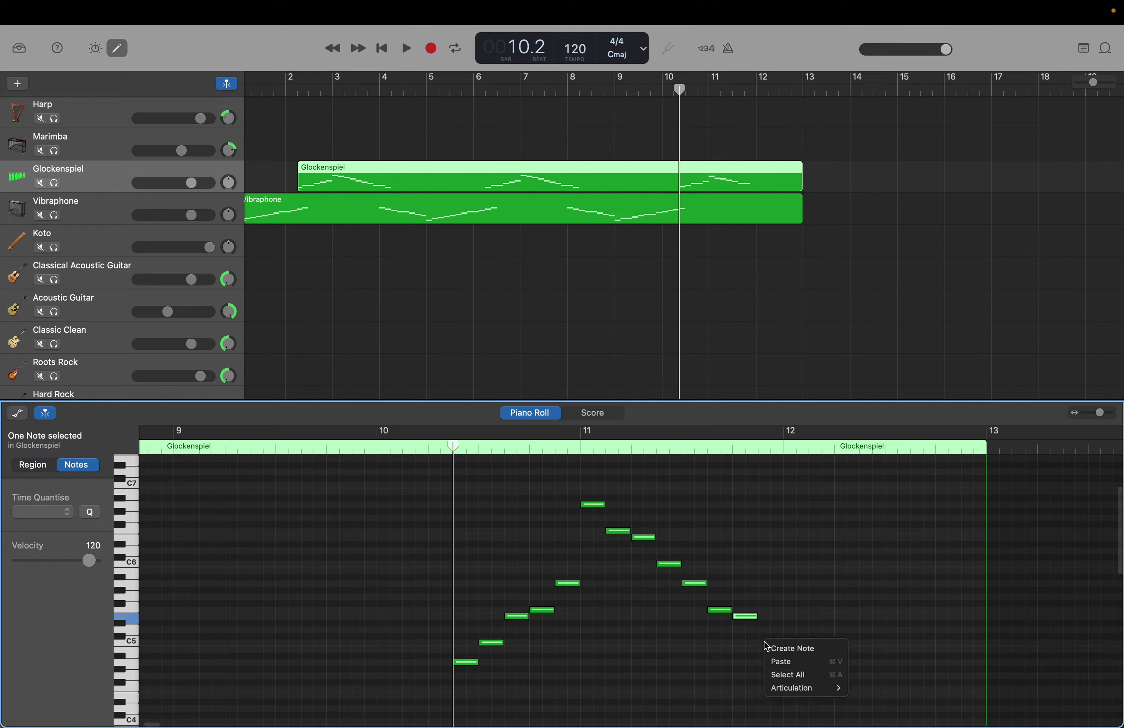
pyautogui.click(794, 648)
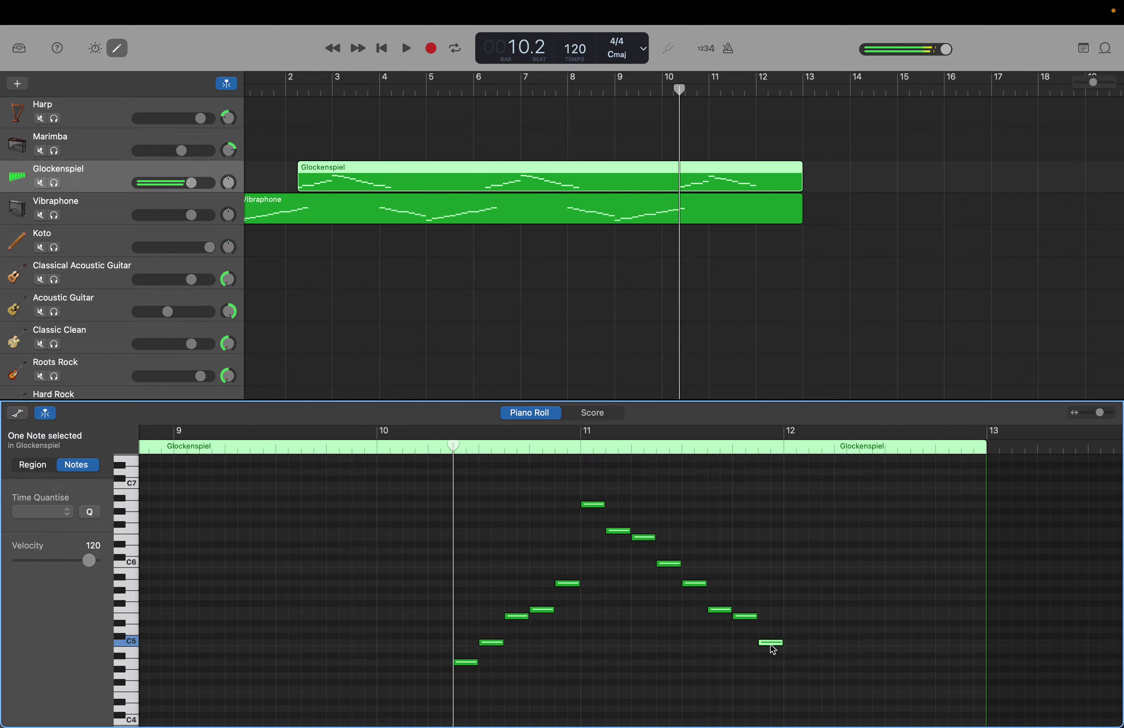
pyautogui.rightClick(788, 665)
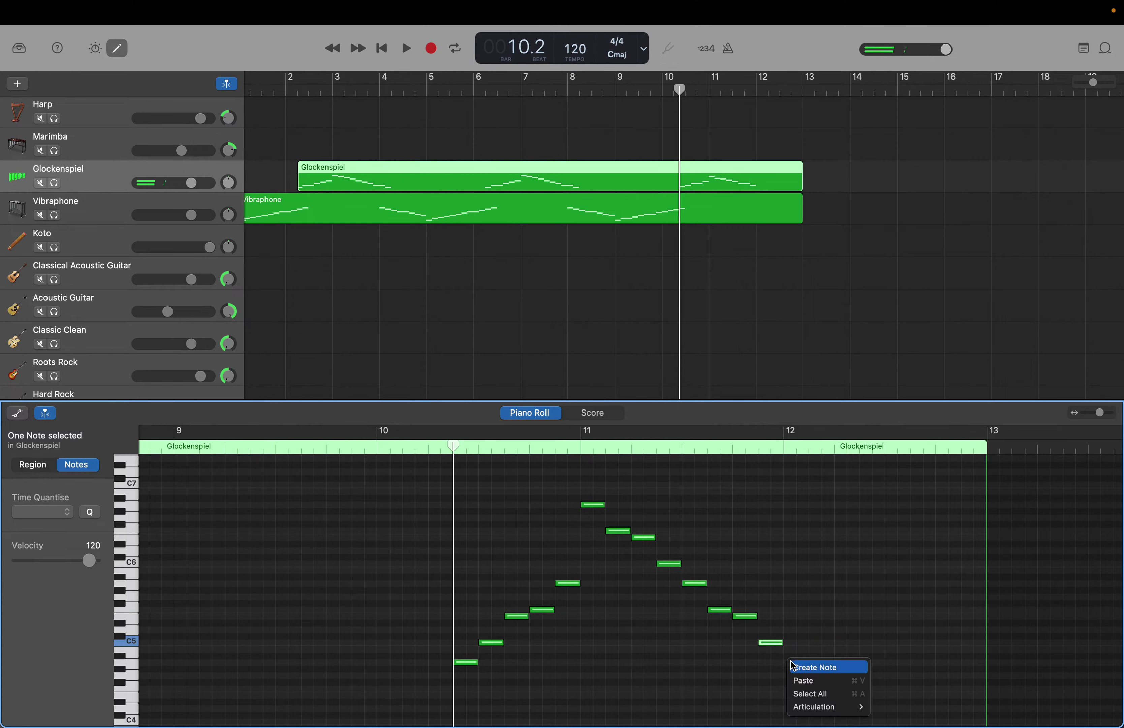
pyautogui.click(795, 663)
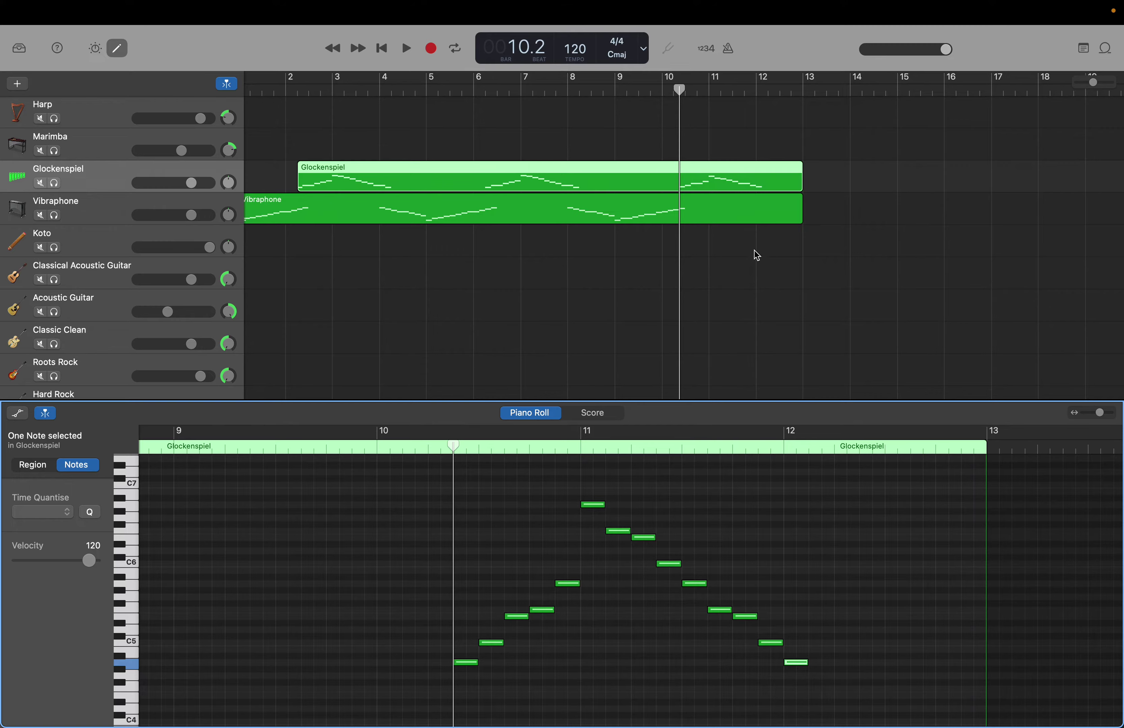
# In the Vibraphone region, create an A4 eighth note at the start of bar 12, followed by an F4.
pyautogui.click(774, 220)
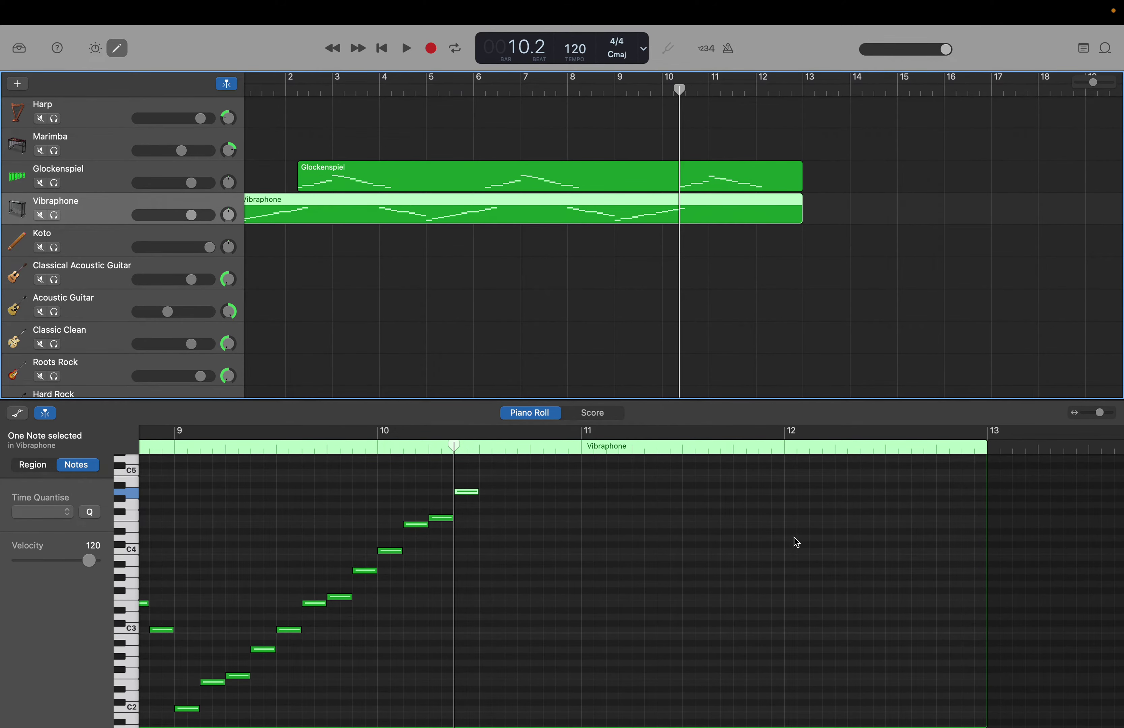
pyautogui.rightClick(794, 495)
pyautogui.click(796, 497)
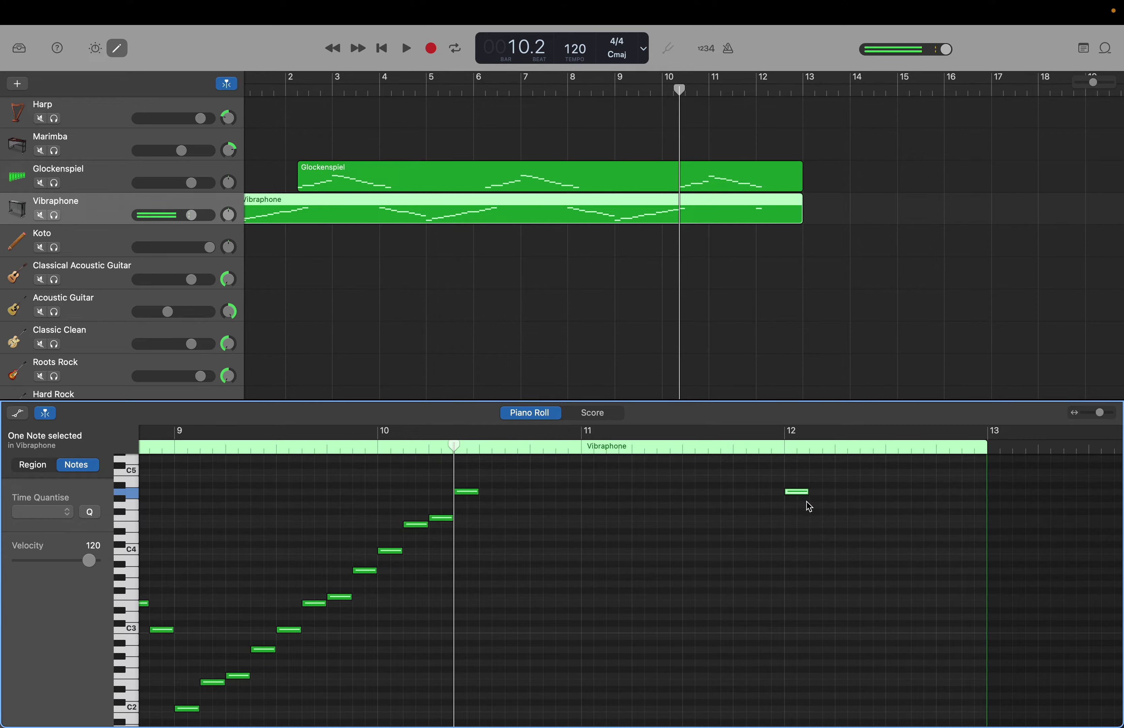
pyautogui.rightClick(818, 519)
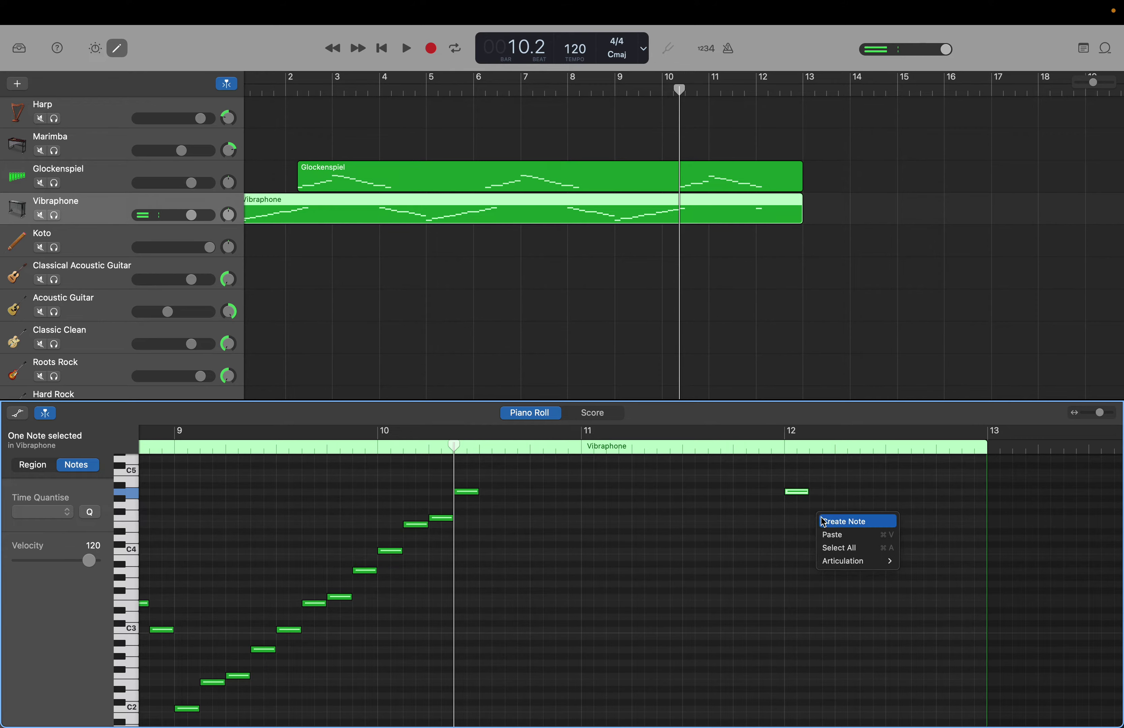
pyautogui.click(817, 516)
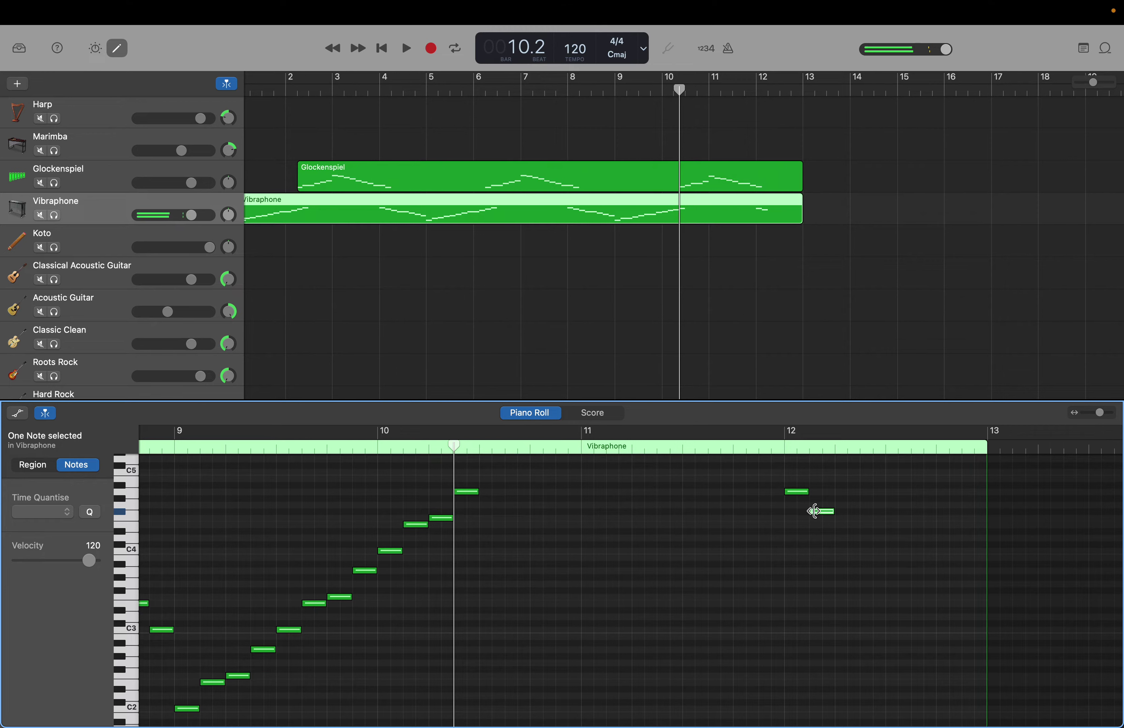
pyautogui.moveTo(818, 518); pyautogui.dragTo(818, 526)
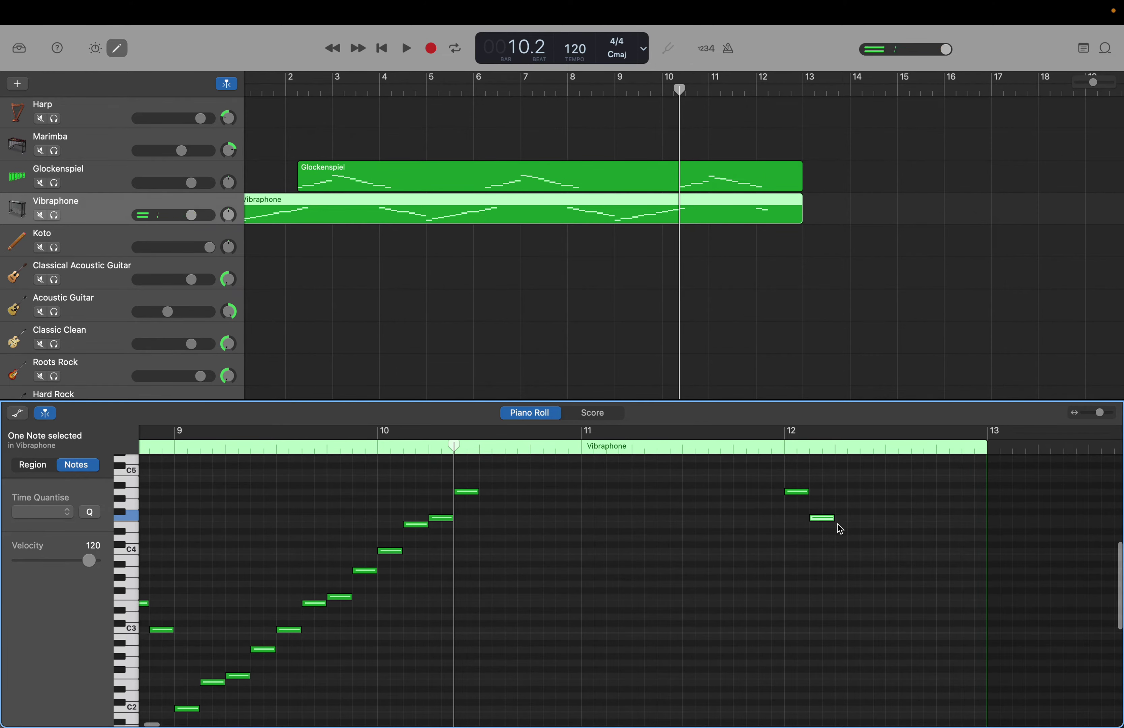
# Extend the Vibraphone descent in bar 12 with consecutive eighth notes E4, C4 and A3.
pyautogui.rightClick(837, 523)
pyautogui.click(844, 529)
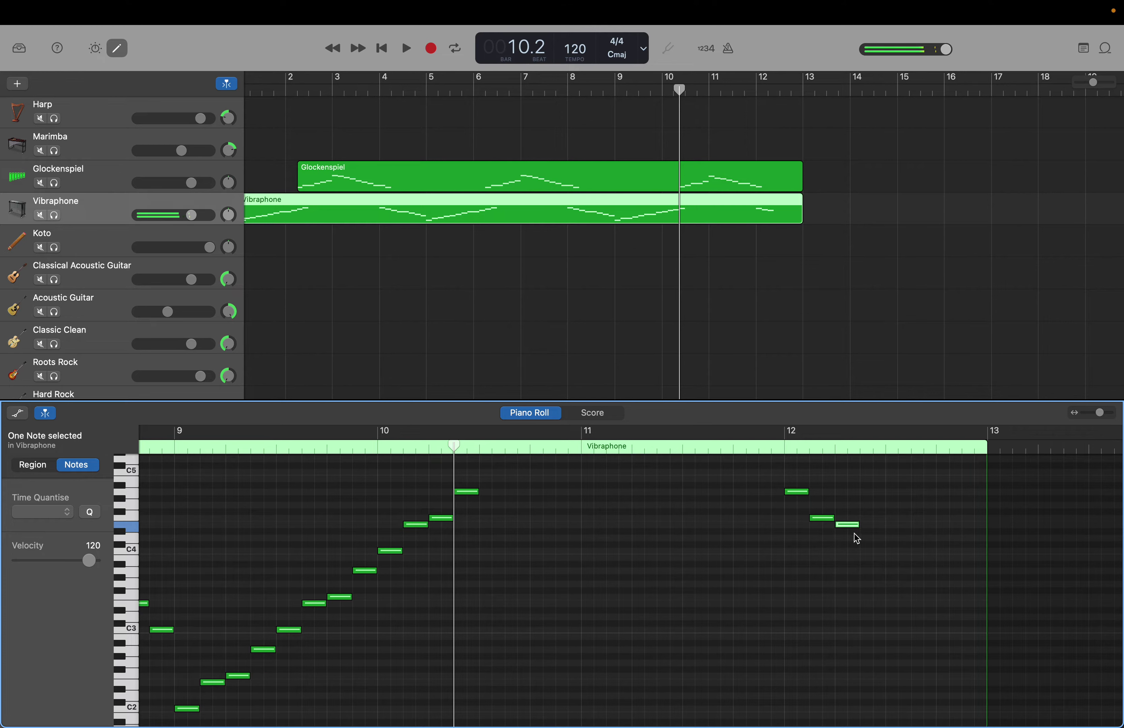
pyautogui.rightClick(867, 555)
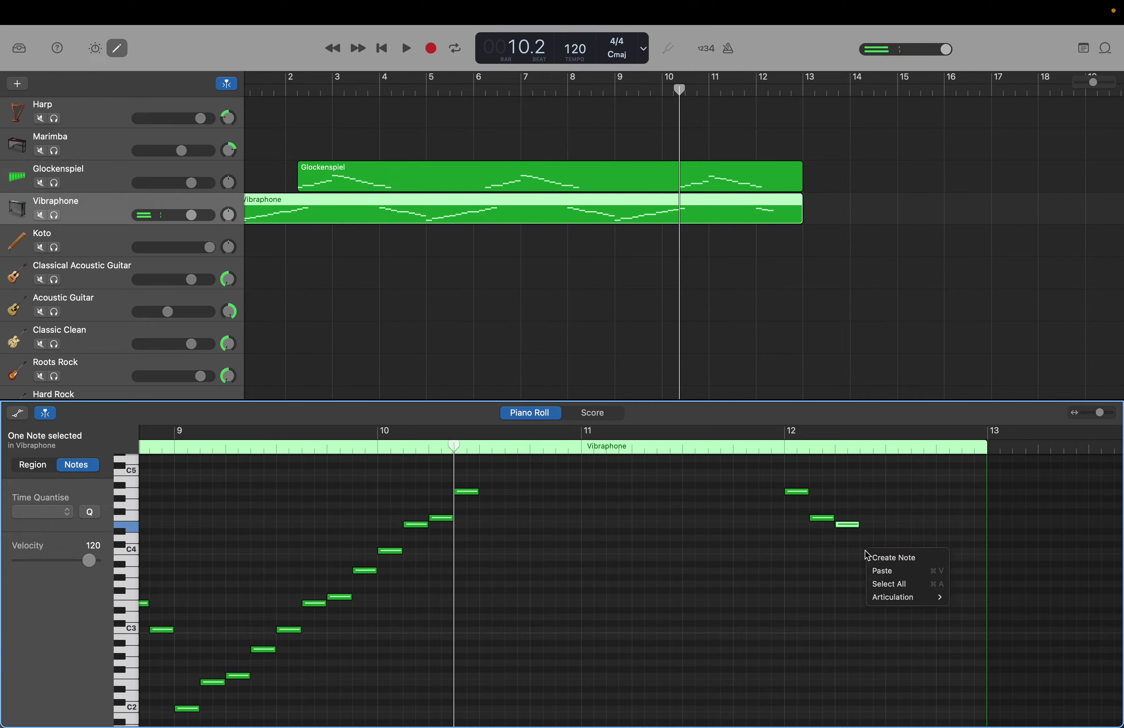
pyautogui.click(872, 557)
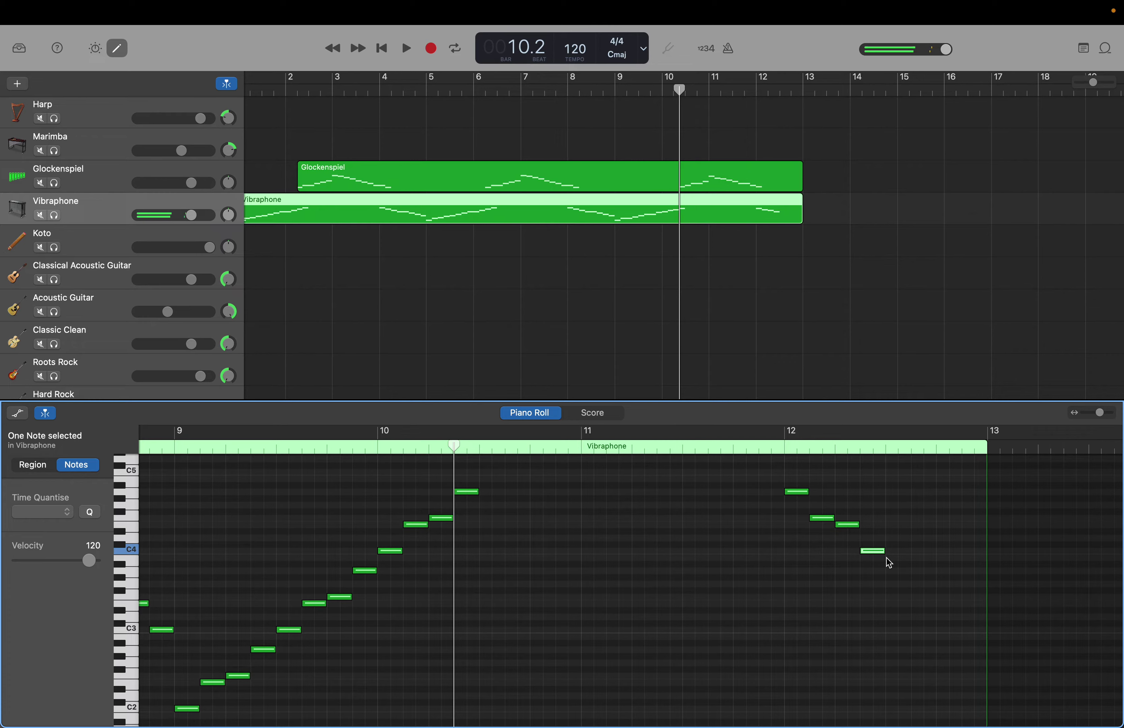
pyautogui.rightClick(887, 558)
pyautogui.click(889, 559)
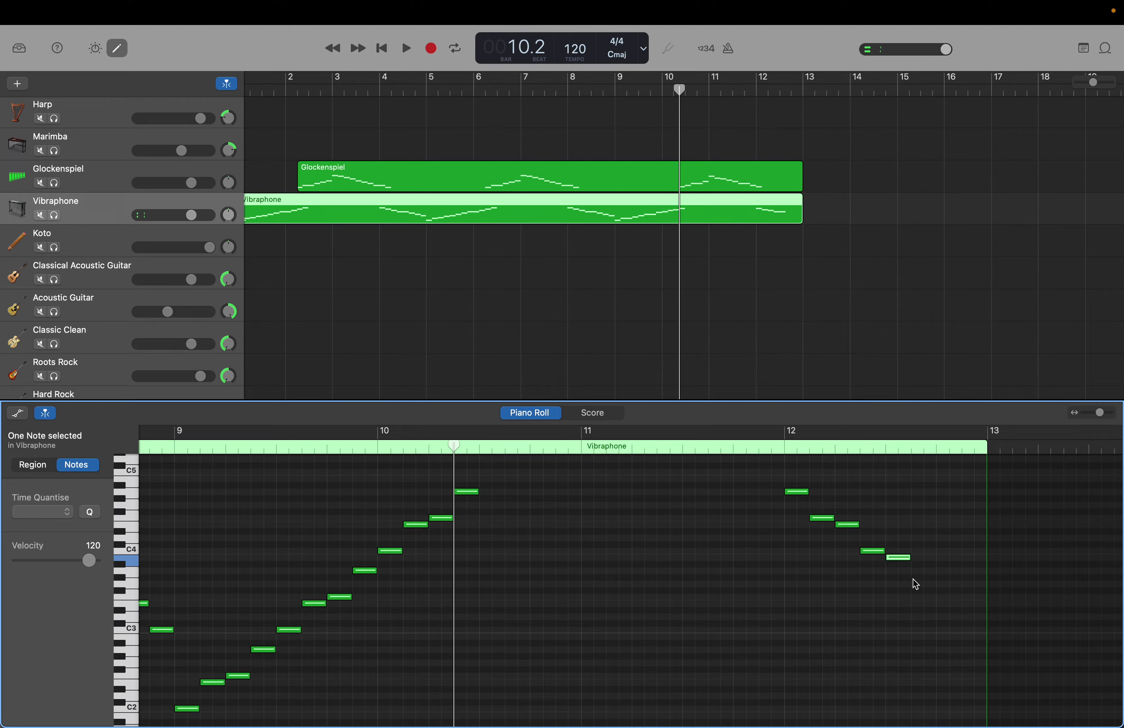
pyautogui.moveTo(902, 561); pyautogui.dragTo(903, 566)
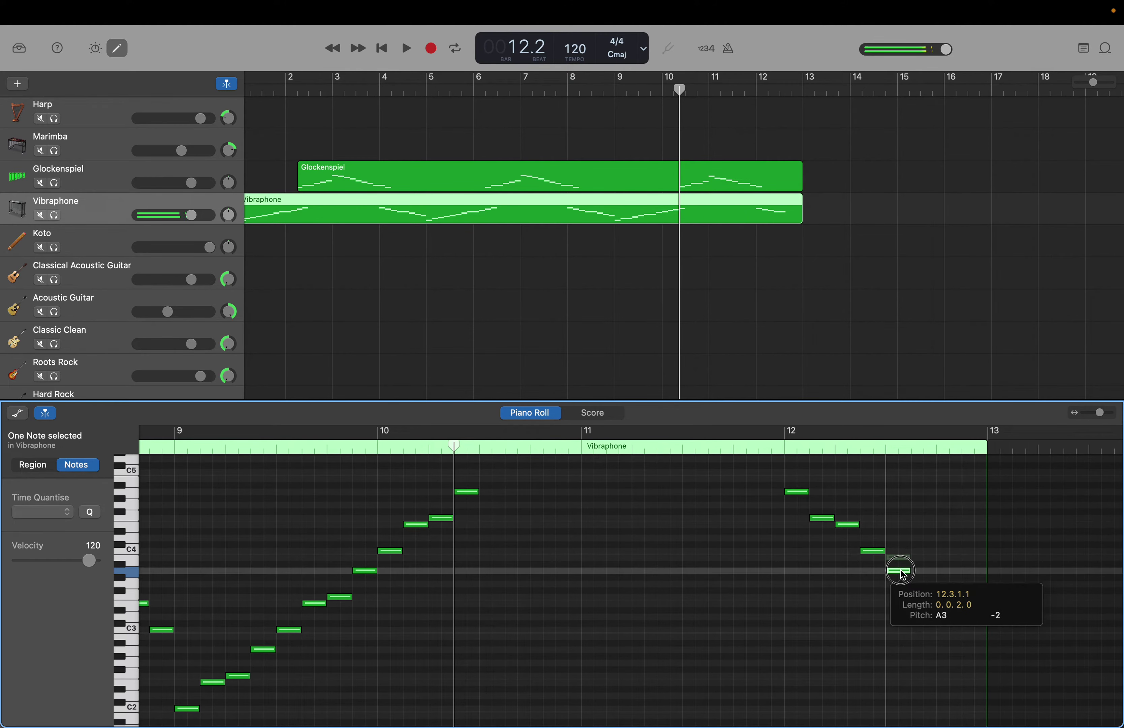
pyautogui.moveTo(903, 575); pyautogui.dragTo(904, 576)
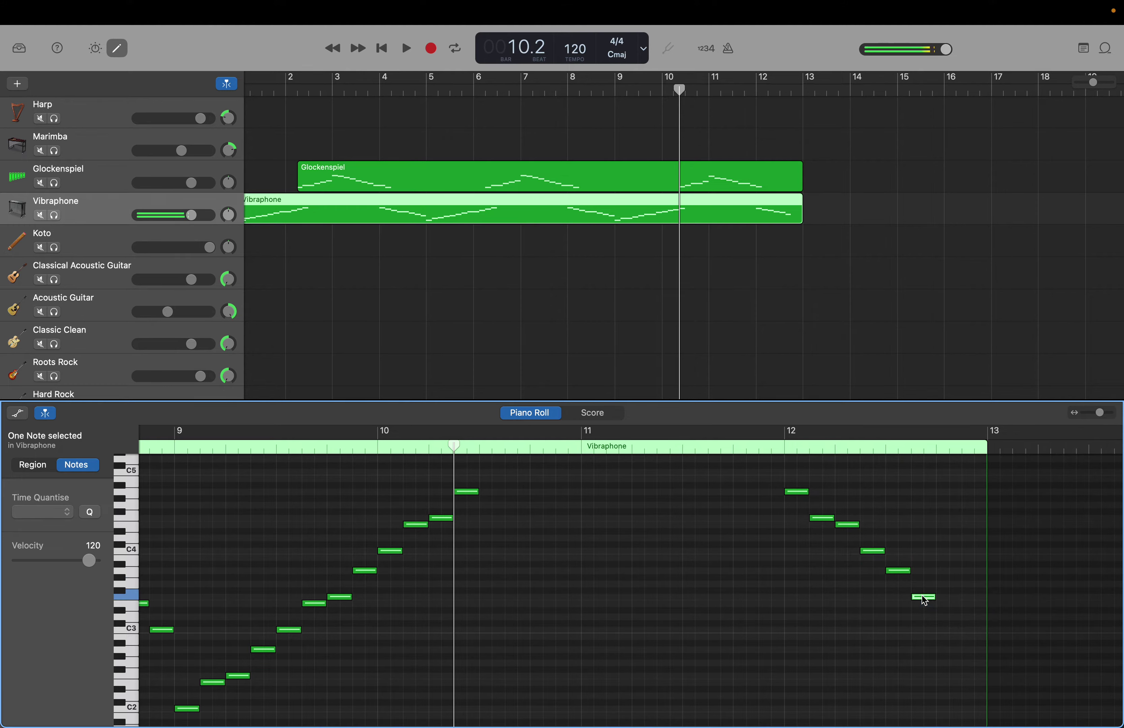
# Finish the Vibraphone descent in bar 12 with eighth notes E3 and C3 up to the bar's end.
pyautogui.rightClick(937, 604)
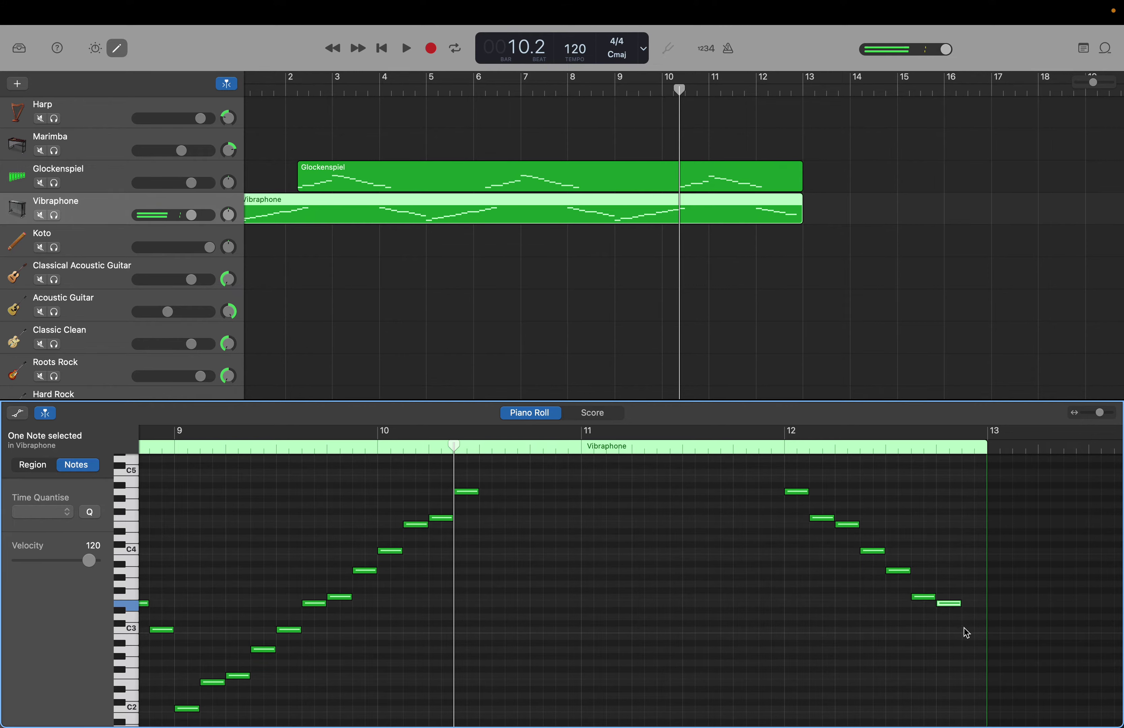
pyautogui.rightClick(964, 628)
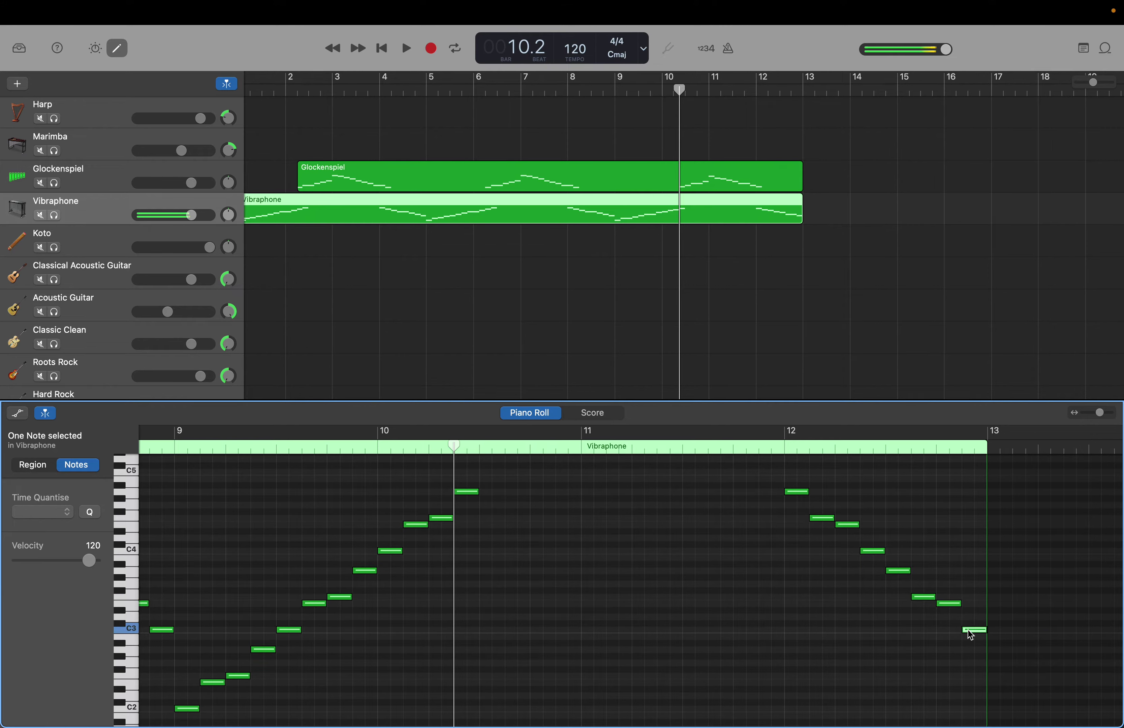
pyautogui.moveTo(968, 629)
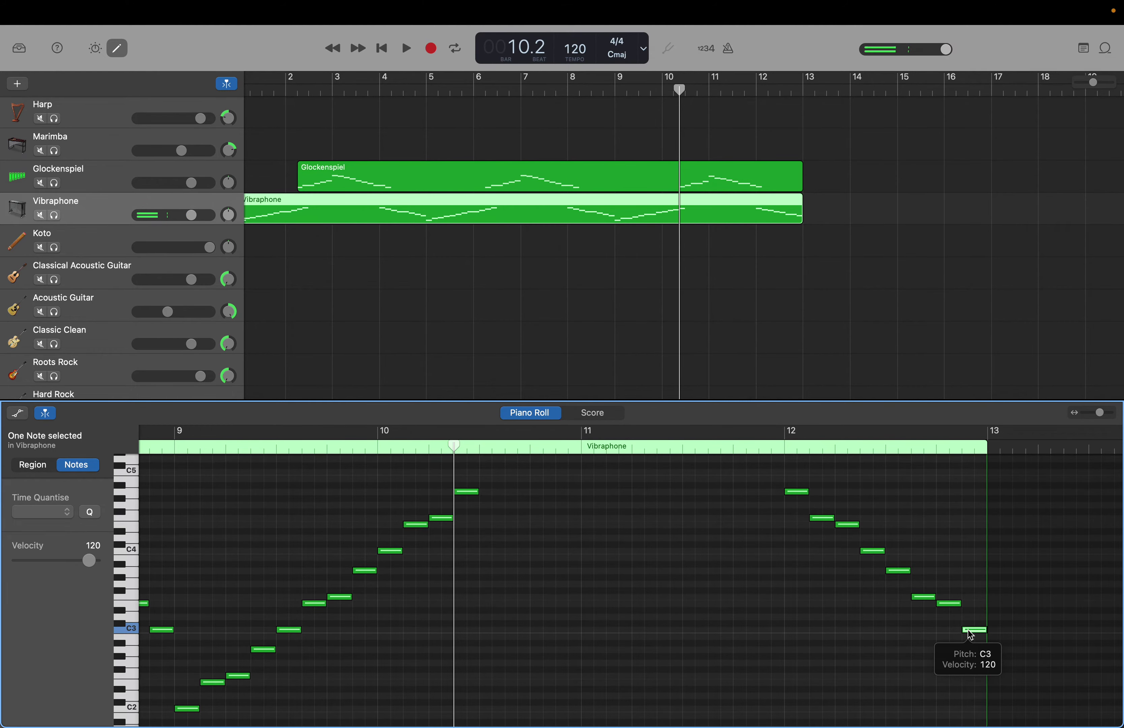
pyautogui.scroll(2, 968, 629)
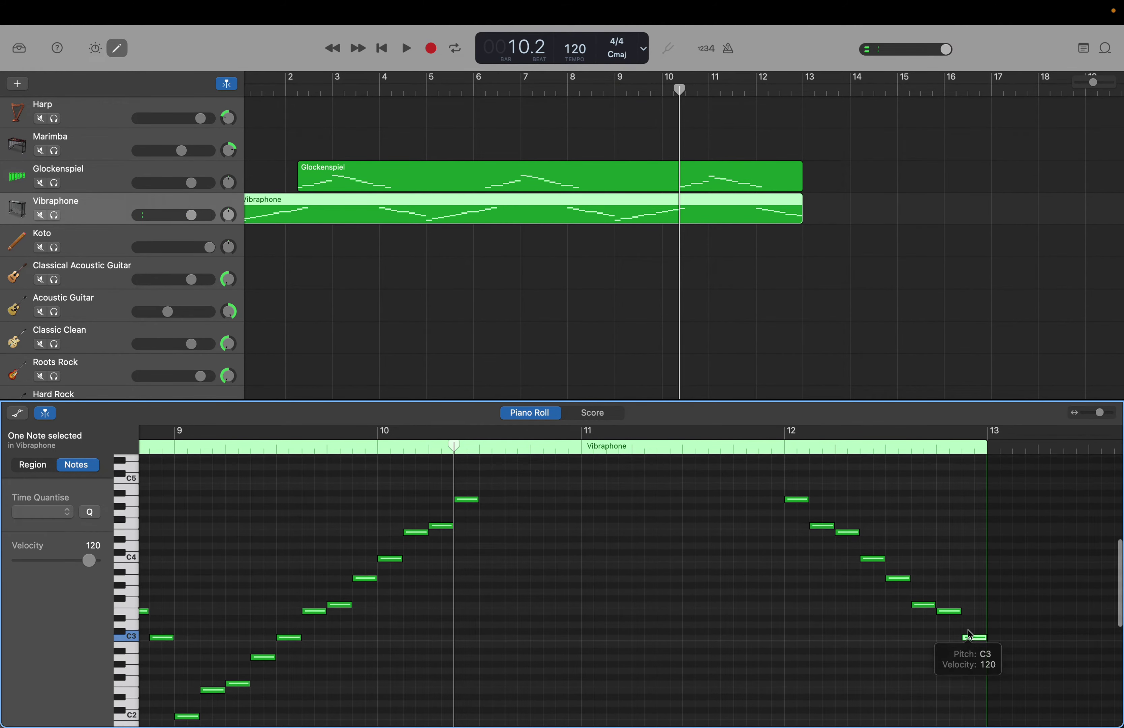
# Copy the Vibraphone notes of bars 9 to 12 and paste them from the start of bar 13.
pyautogui.press('Return')
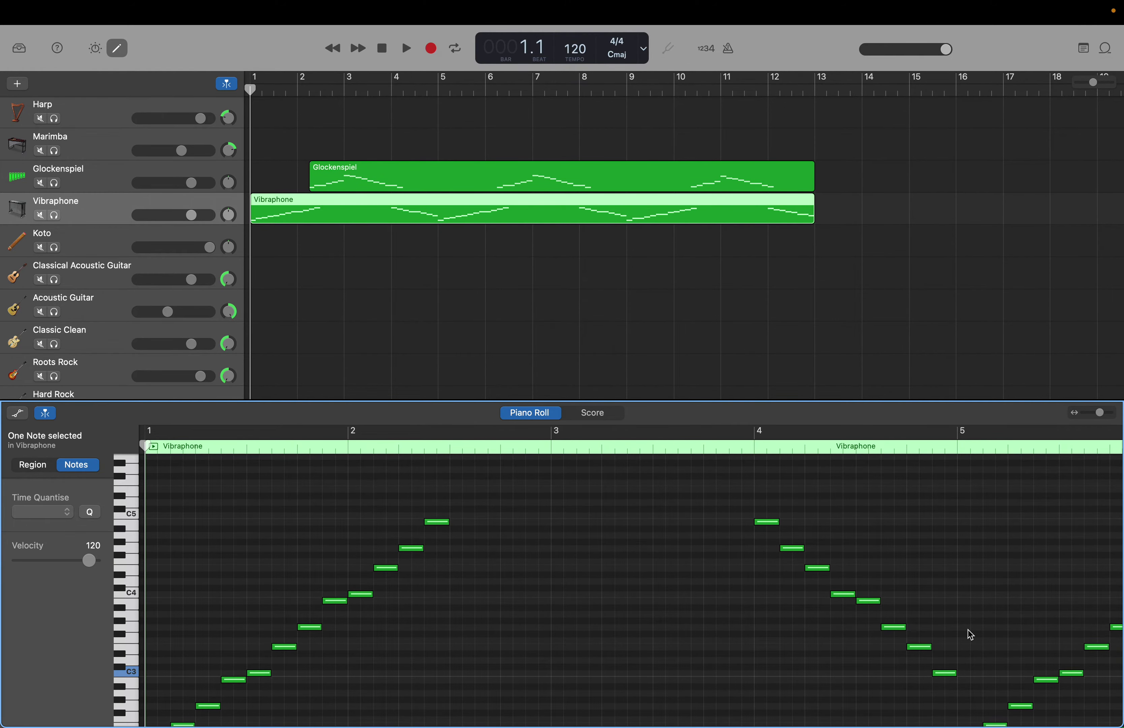
pyautogui.hscroll(5, 896, 587)
pyautogui.hscroll(2, 895, 587)
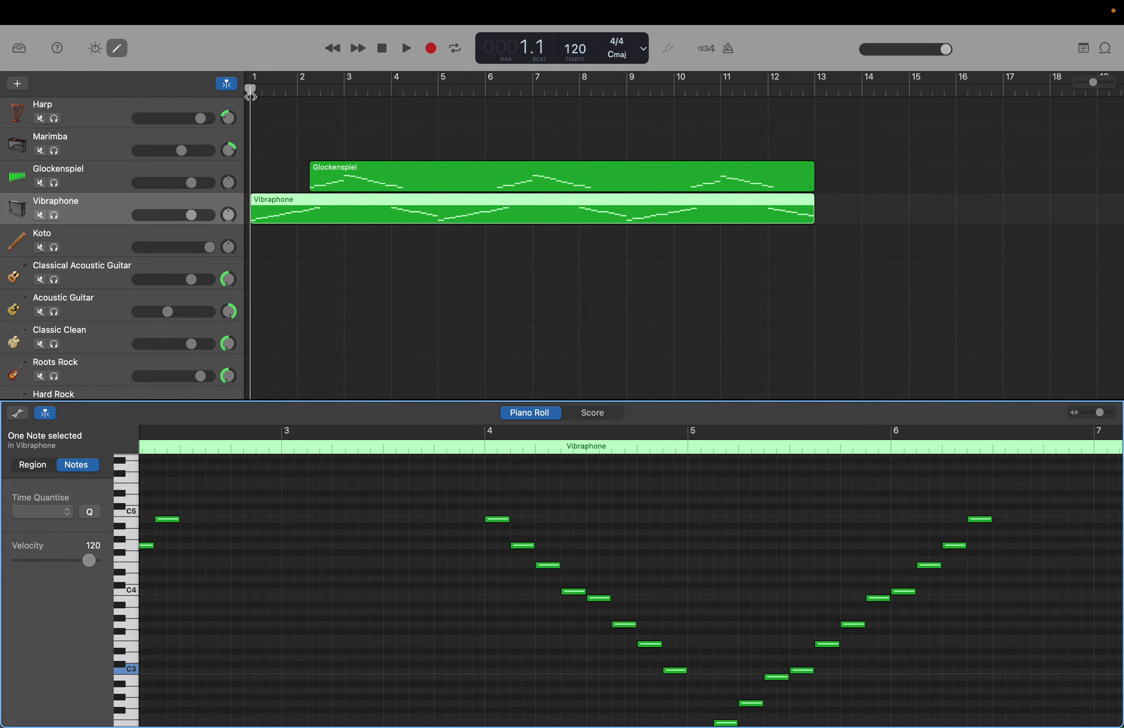
pyautogui.moveTo(250, 95); pyautogui.dragTo(812, 143)
pyautogui.hscroll(-10, 293, 522)
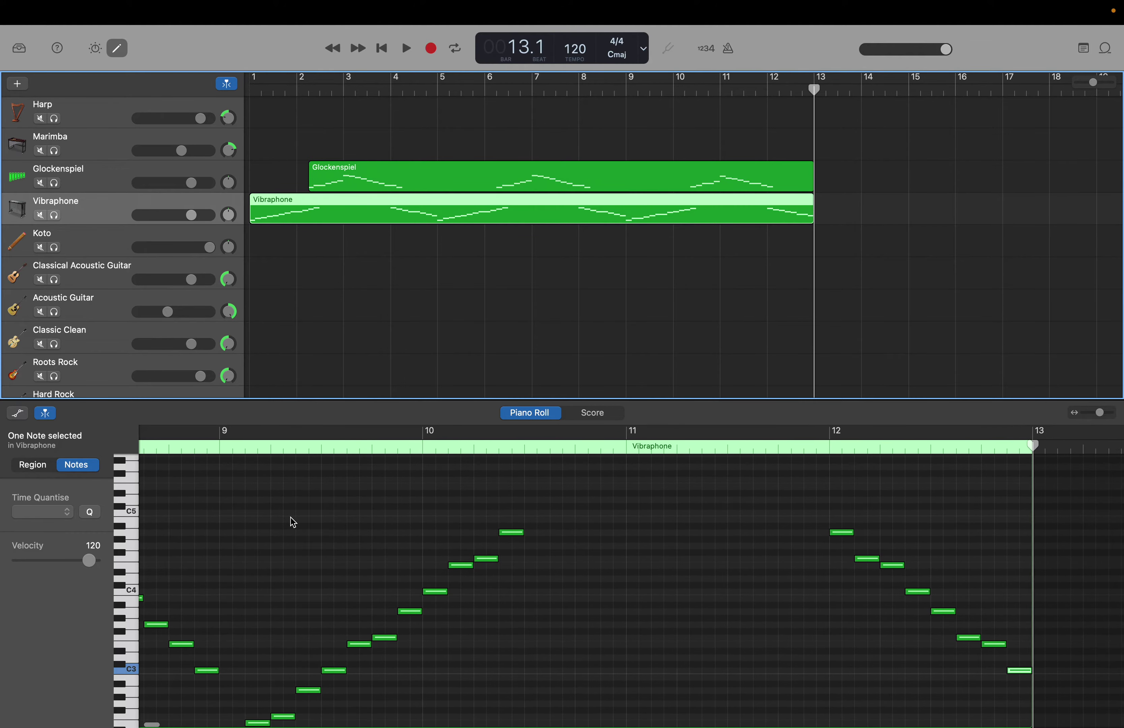
pyautogui.scroll(1, 293, 523)
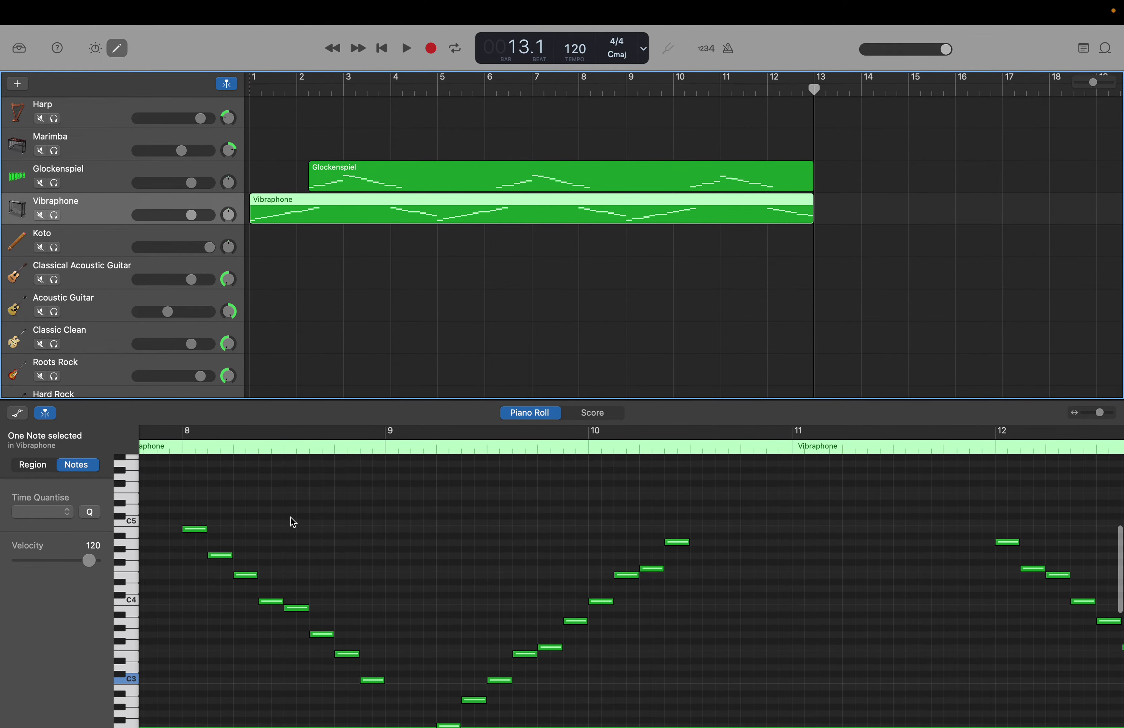
pyautogui.scroll(-5, 319, 574)
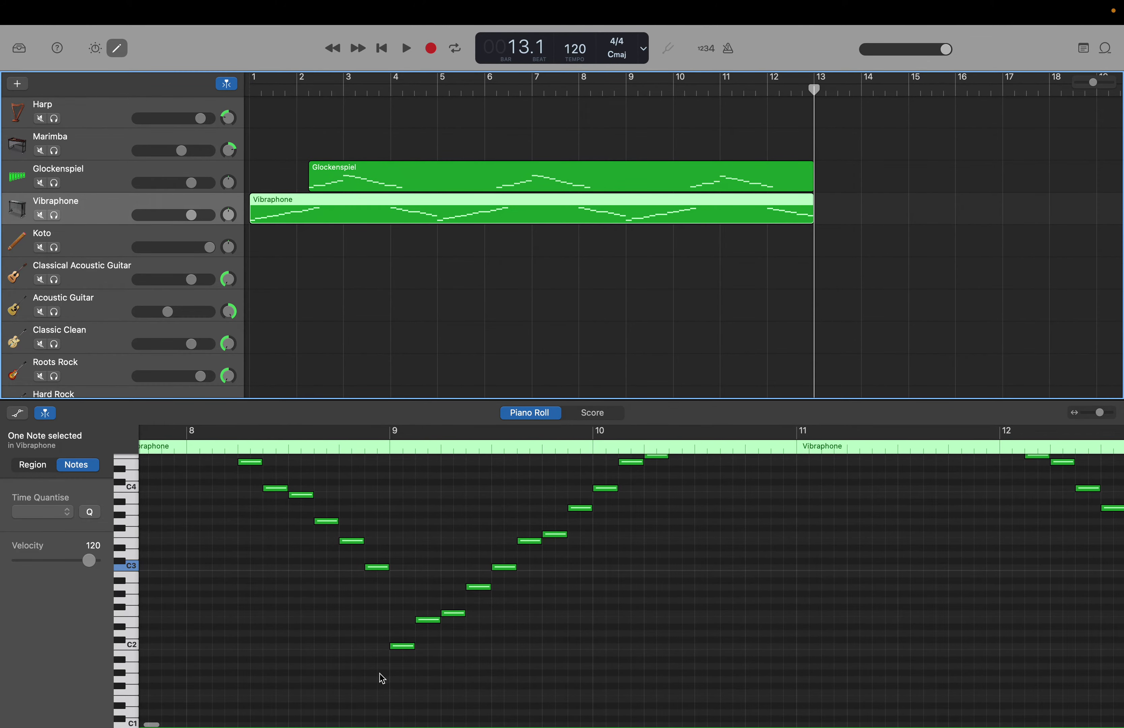
pyautogui.moveTo(397, 681); pyautogui.dragTo(991, 474)
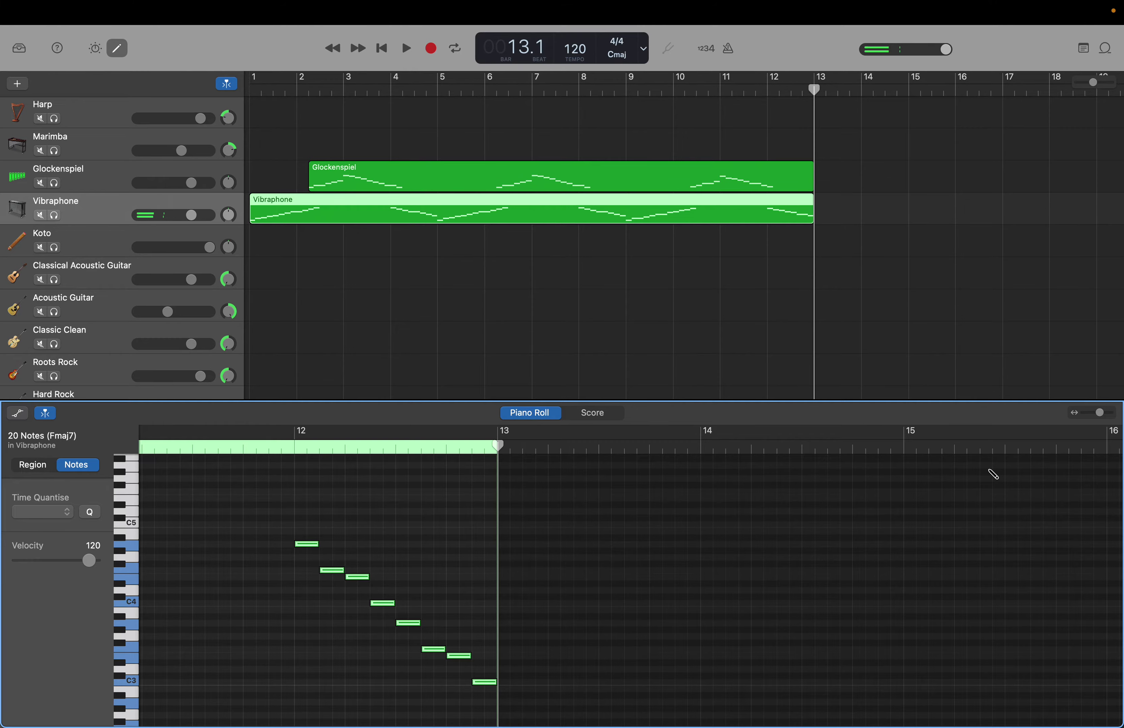
pyautogui.press('super+v')
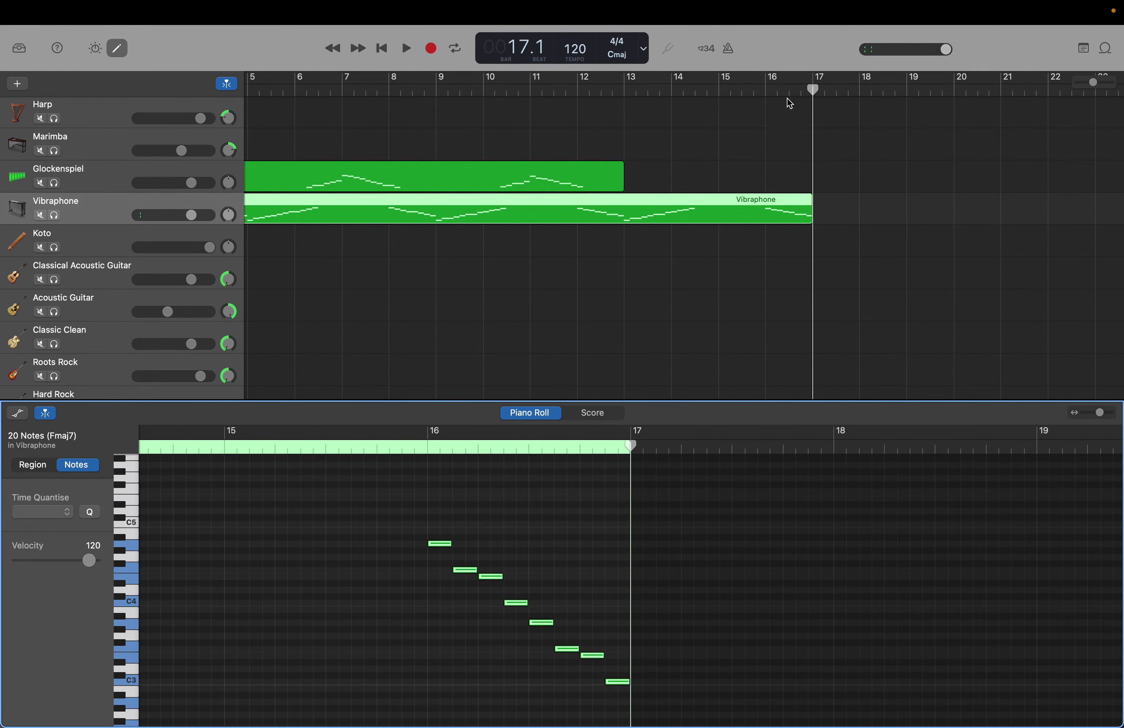
# Move the playhead back to the start of bar 13 and show the Glockenspiel region's notes for editing.
pyautogui.moveTo(812, 85); pyautogui.dragTo(627, 91)
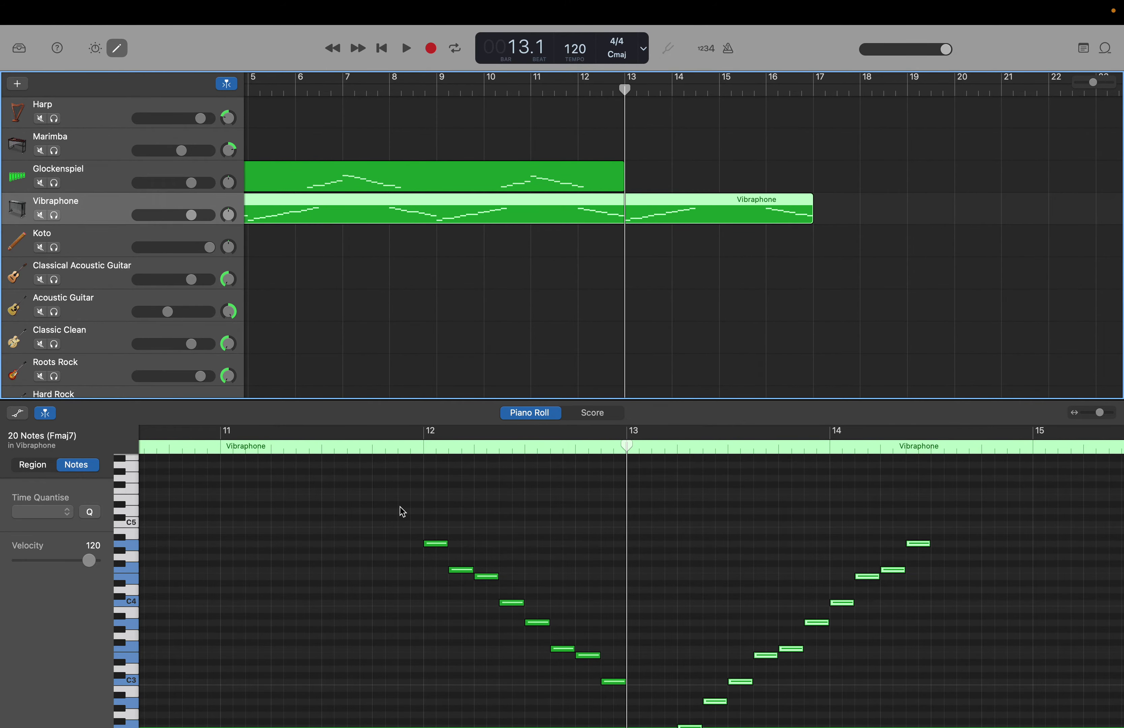
pyautogui.hscroll(-10, 400, 506)
pyautogui.hscroll(-5, 399, 507)
pyautogui.scroll(-2, 400, 506)
pyautogui.scroll(-1, 399, 506)
pyautogui.scroll(1, 399, 507)
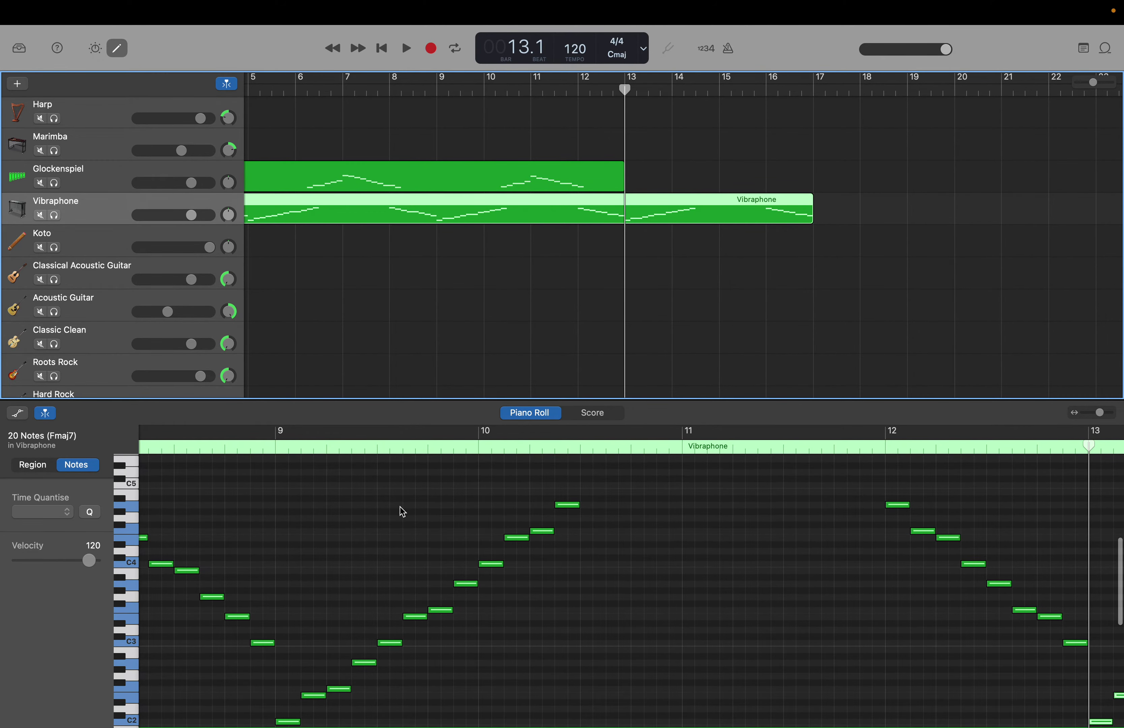
pyautogui.scroll(-1, 399, 507)
pyautogui.hscroll(-1, 424, 215)
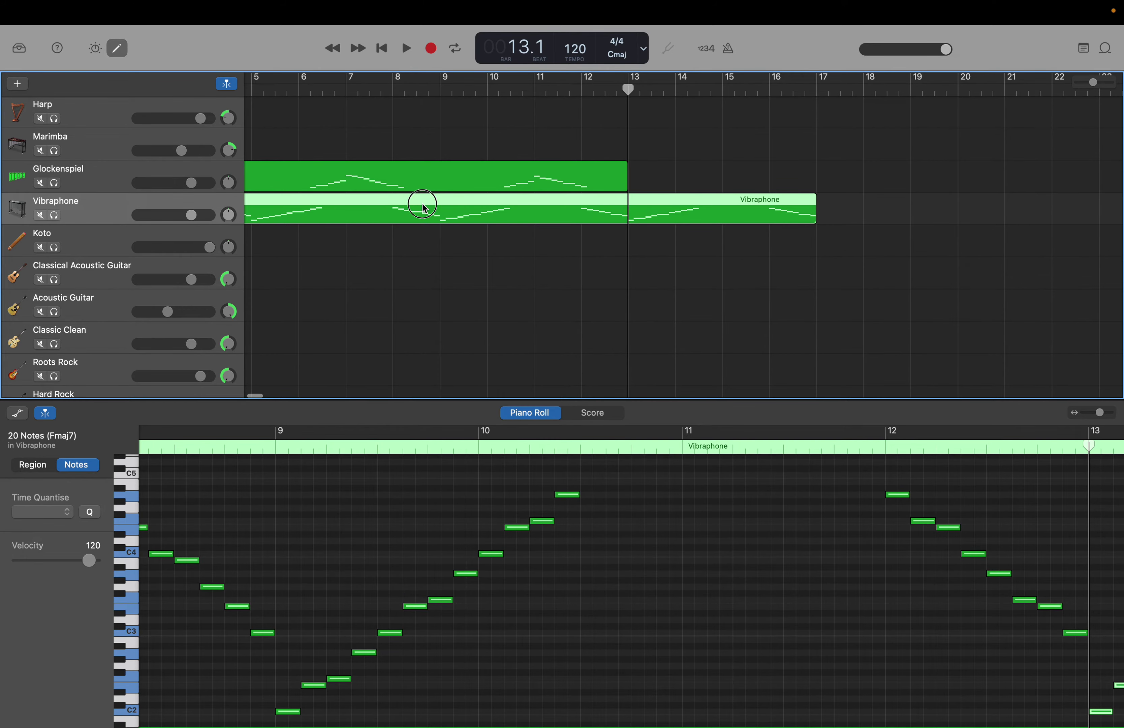
pyautogui.click(423, 185)
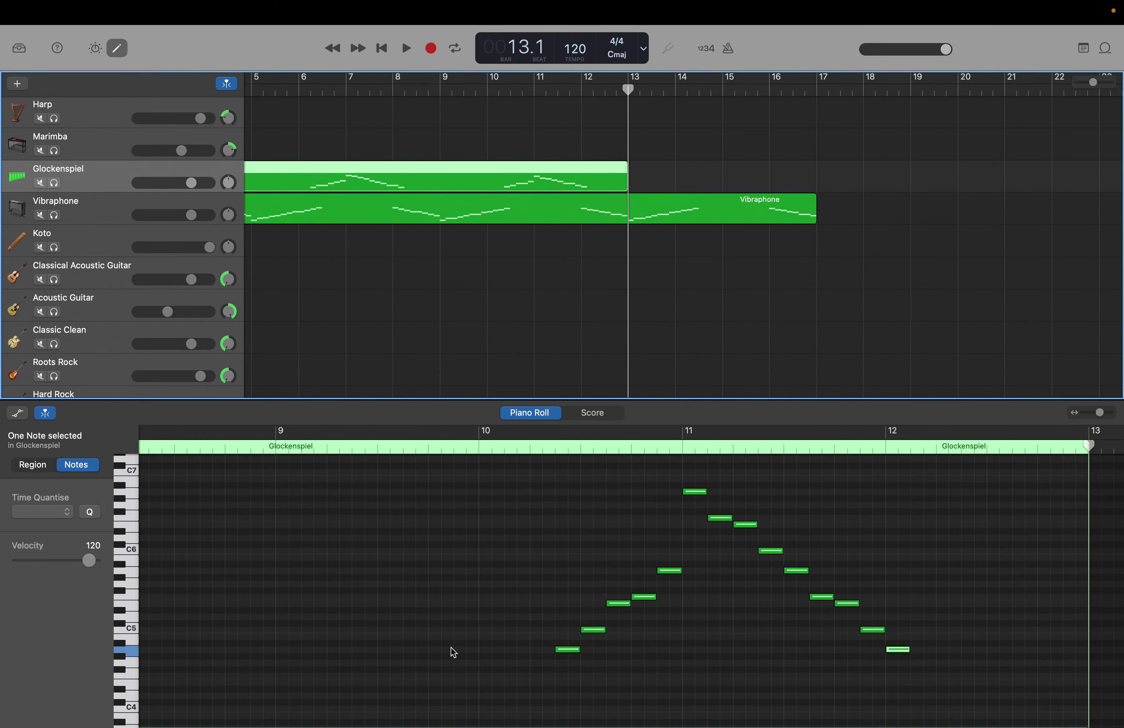
# Copy the 14-note Glockenspiel arpeggio of bars 10 to 12 and paste it from beat 2 of bar 13.
pyautogui.scroll(-5, 450, 647)
pyautogui.scroll(12, 450, 646)
pyautogui.press('super+a')
pyautogui.scroll(-9, 963, 583)
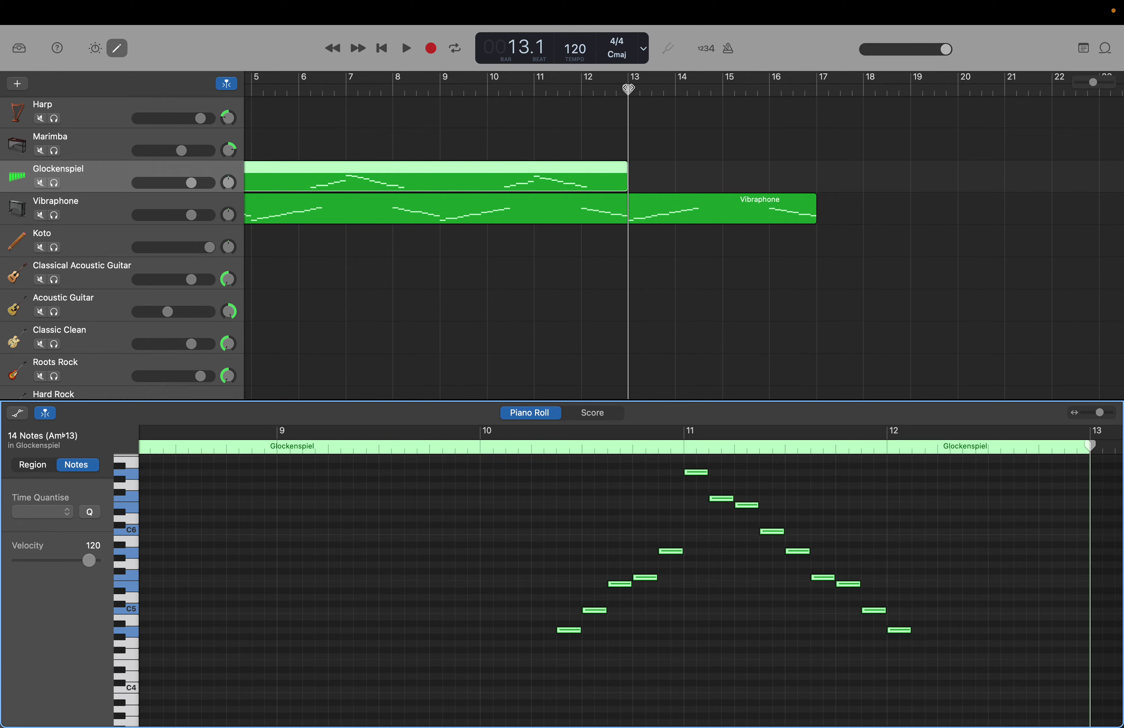
pyautogui.moveTo(628, 88); pyautogui.dragTo(662, 88)
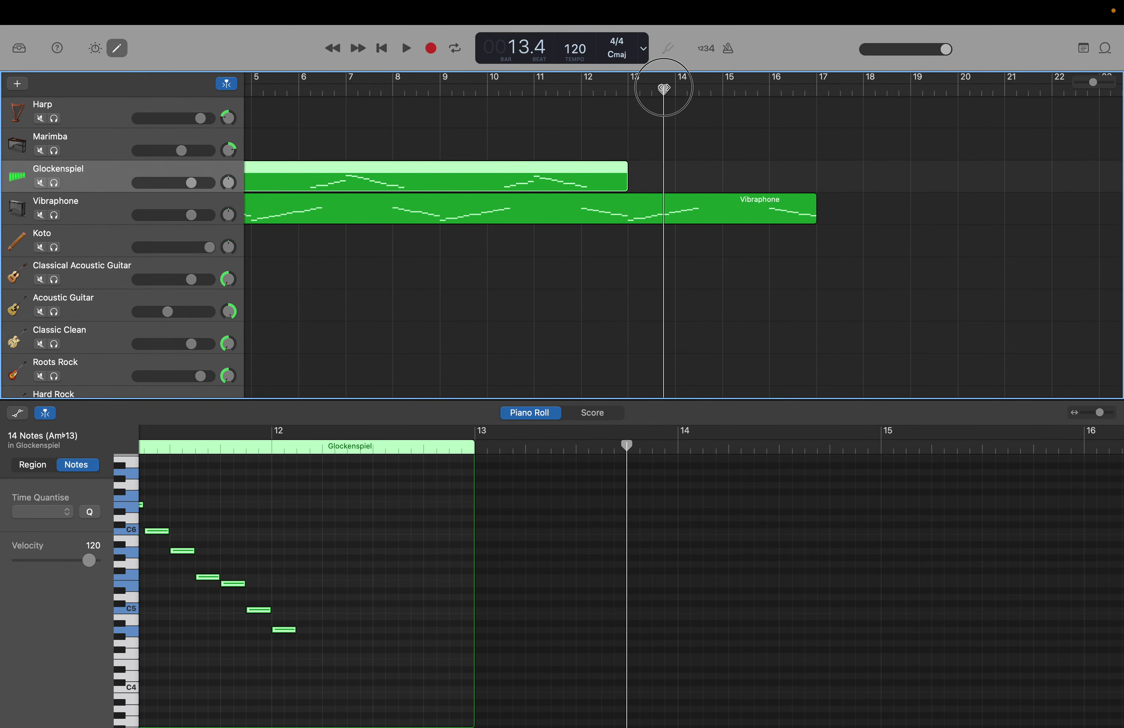
pyautogui.moveTo(663, 88); pyautogui.dragTo(646, 86)
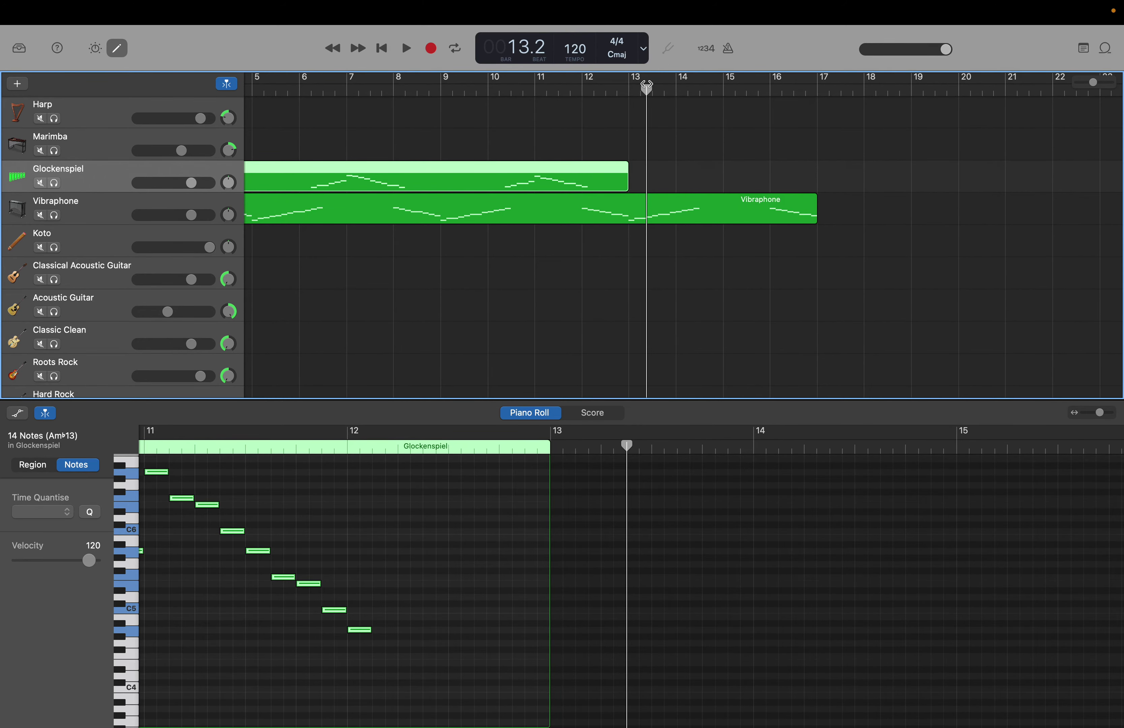
pyautogui.press('super+v')
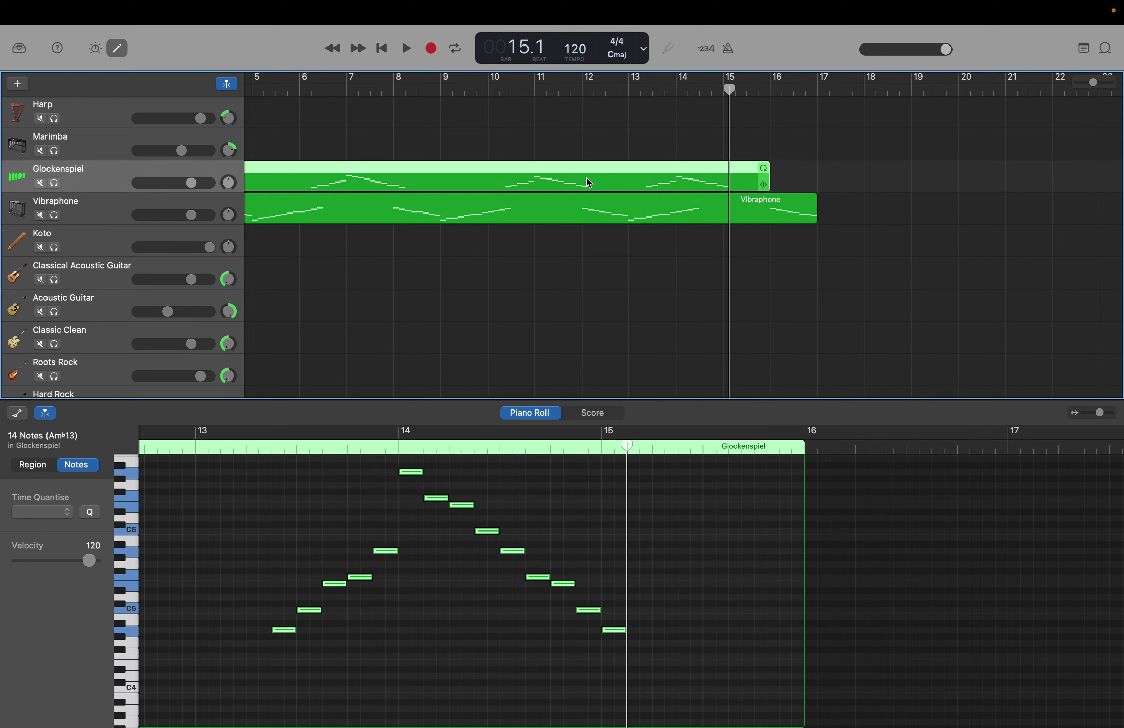
# Play the arrangement from the beginning to the end of bar 16 to check the pasted parts.
pyautogui.hscroll(-3, 591, 177)
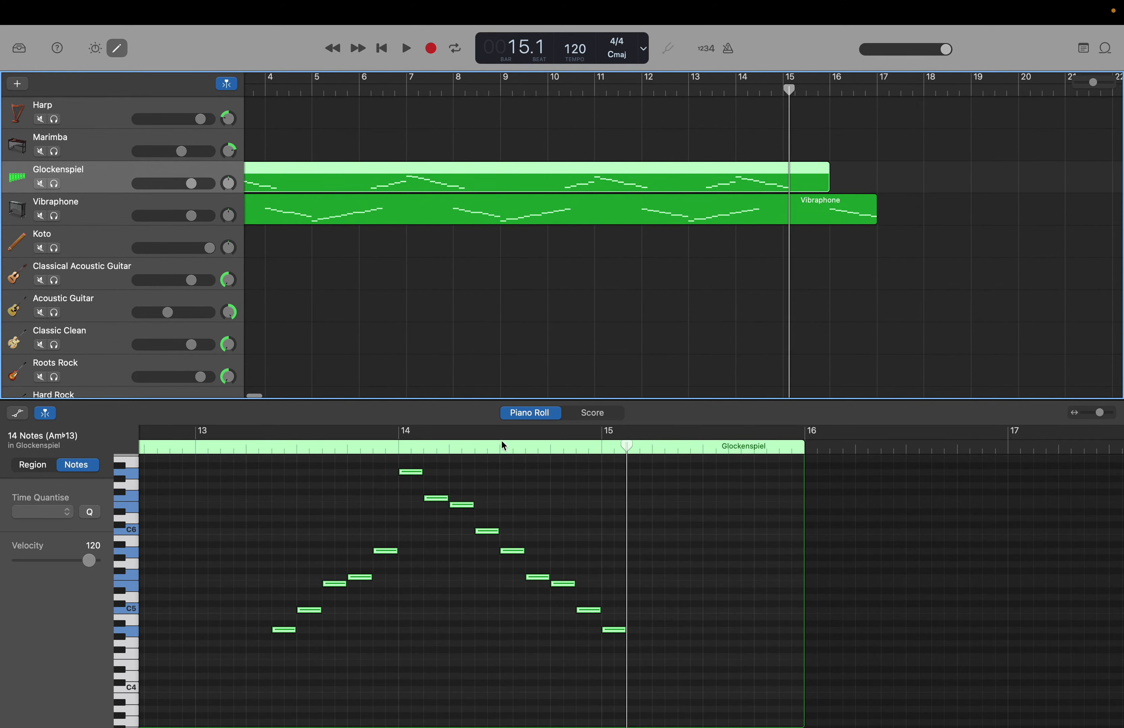
pyautogui.hscroll(-5, 487, 506)
pyautogui.hscroll(-2, 487, 506)
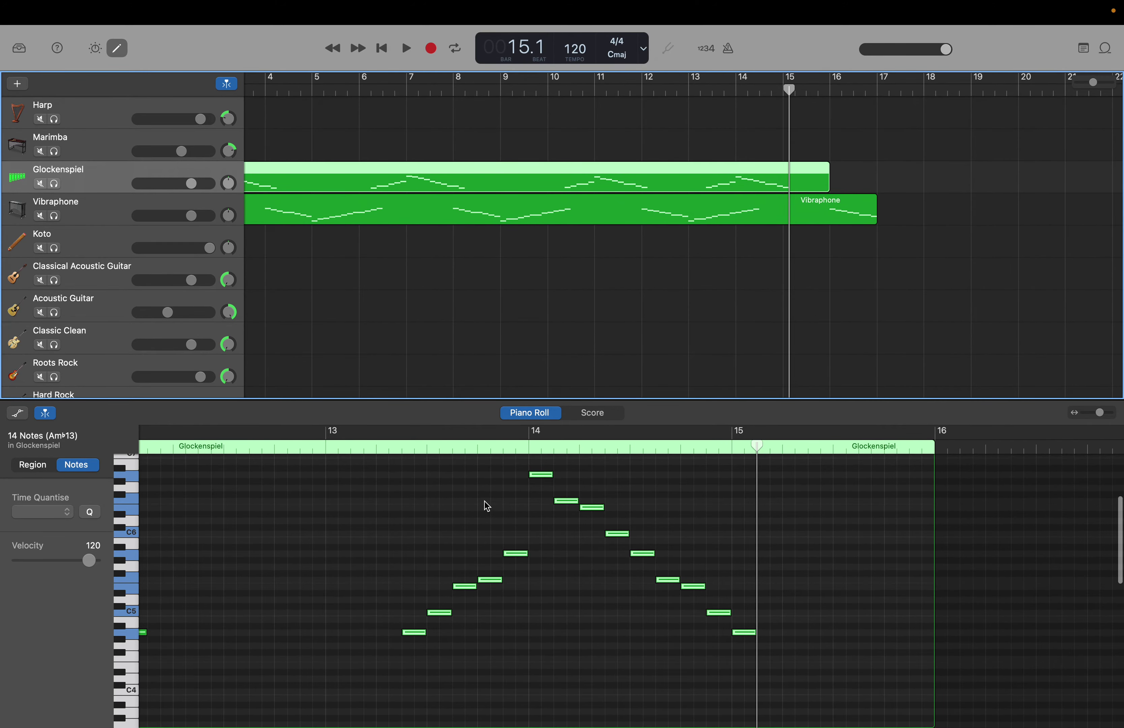
pyautogui.scroll(1, 487, 505)
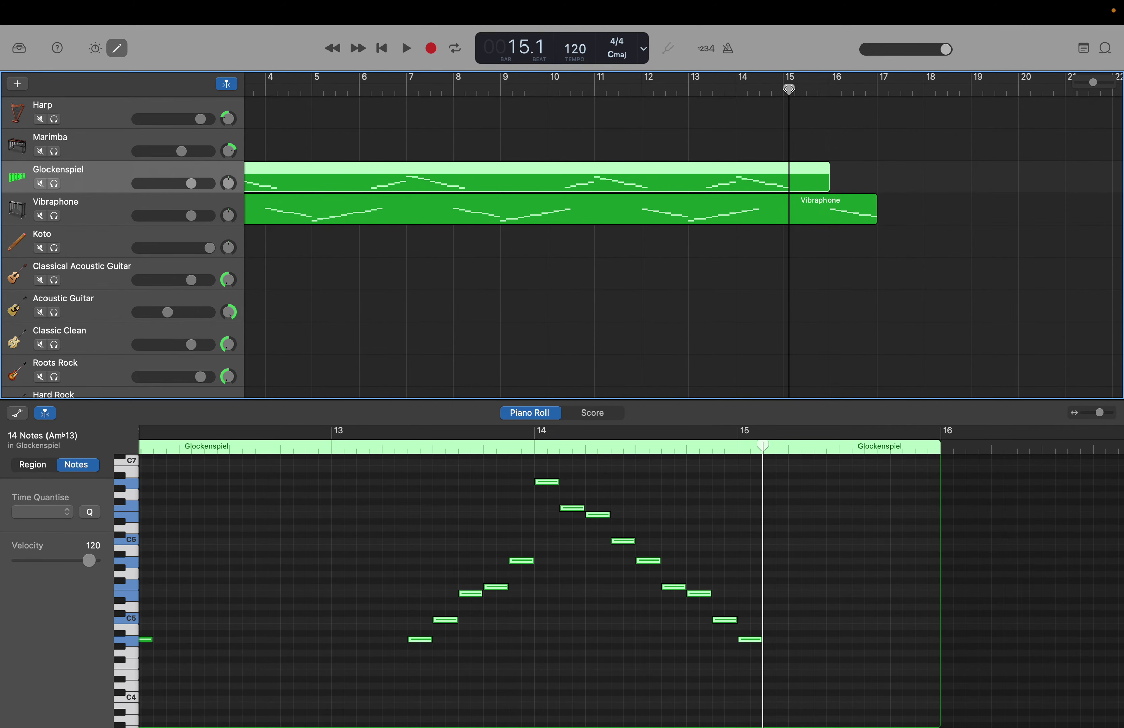
pyautogui.press('Return')
pyautogui.press('space')
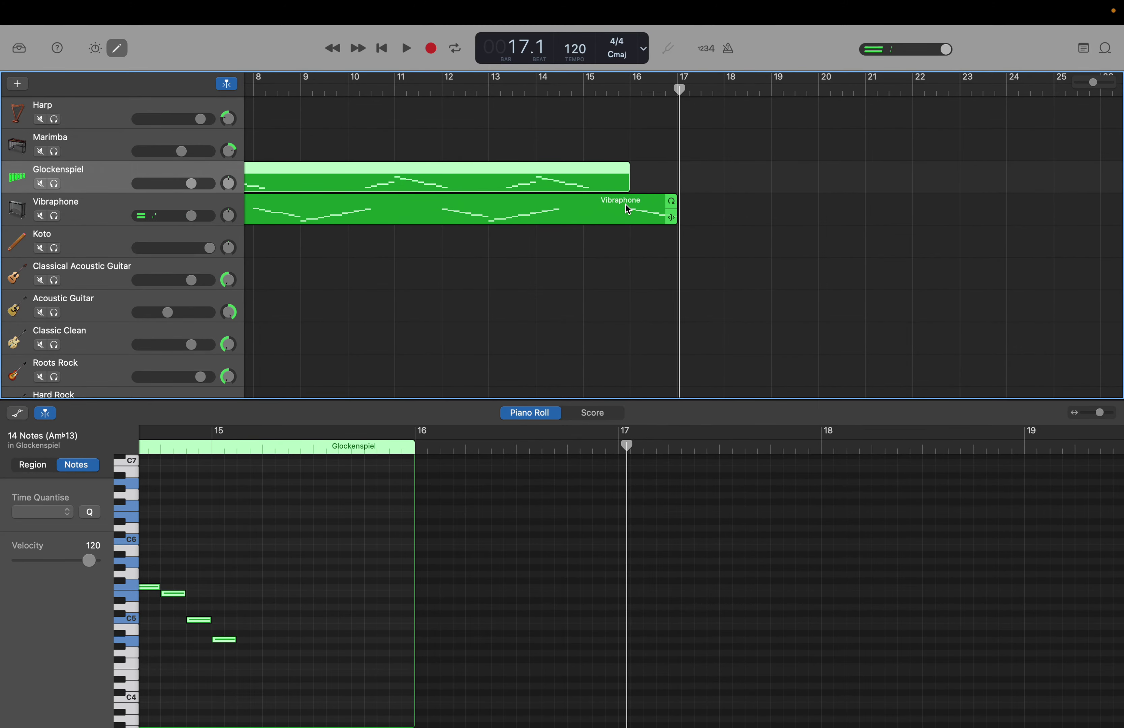
# Move the pasted Glockenspiel arpeggio one bar later so its A6 peak starts bar 15, and extend the region to bar 17.
pyautogui.scroll(-5, 587, 304)
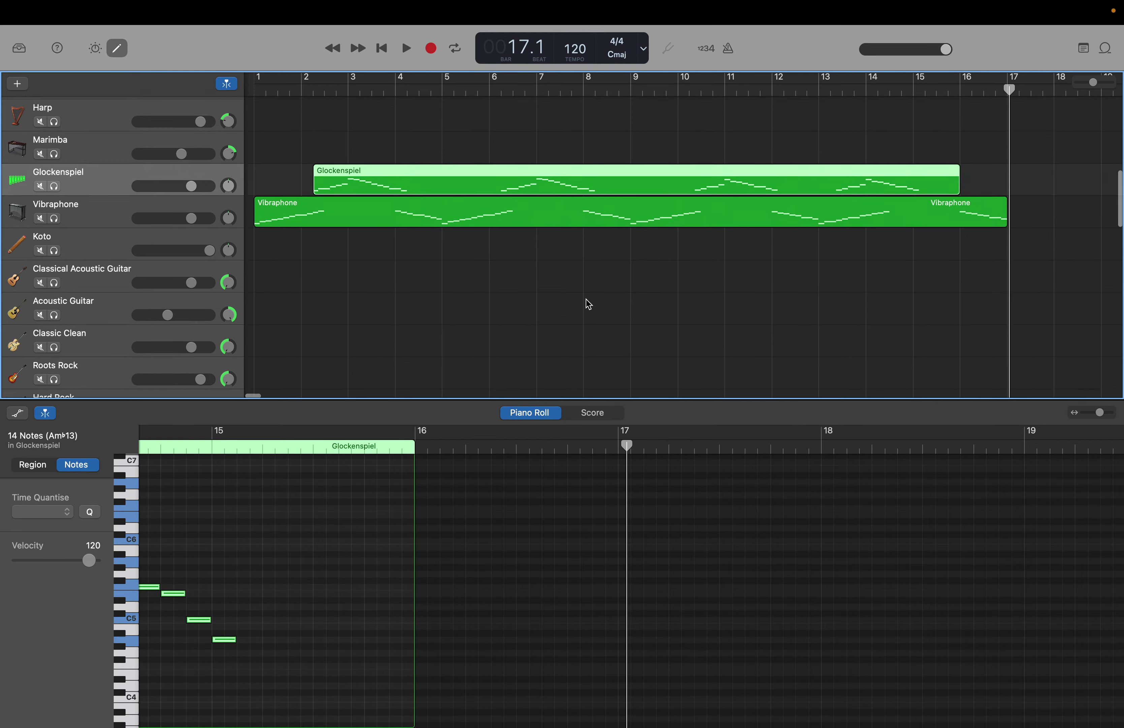
pyautogui.hscroll(-6, 404, 513)
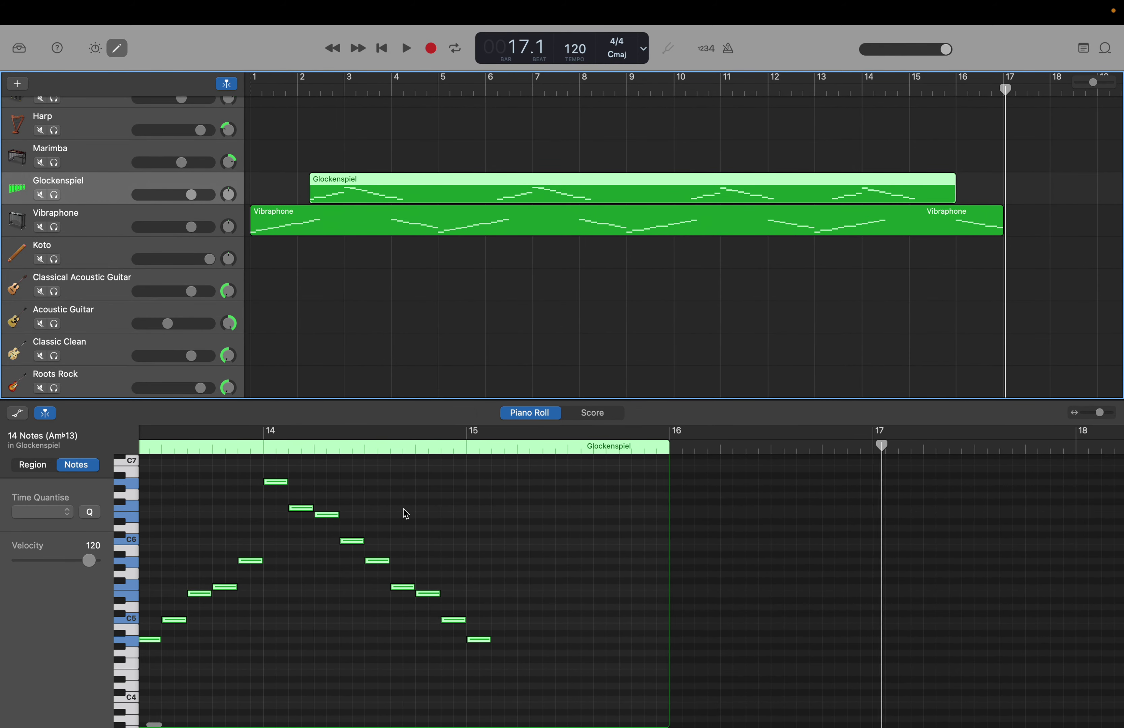
pyautogui.hscroll(-1, 406, 514)
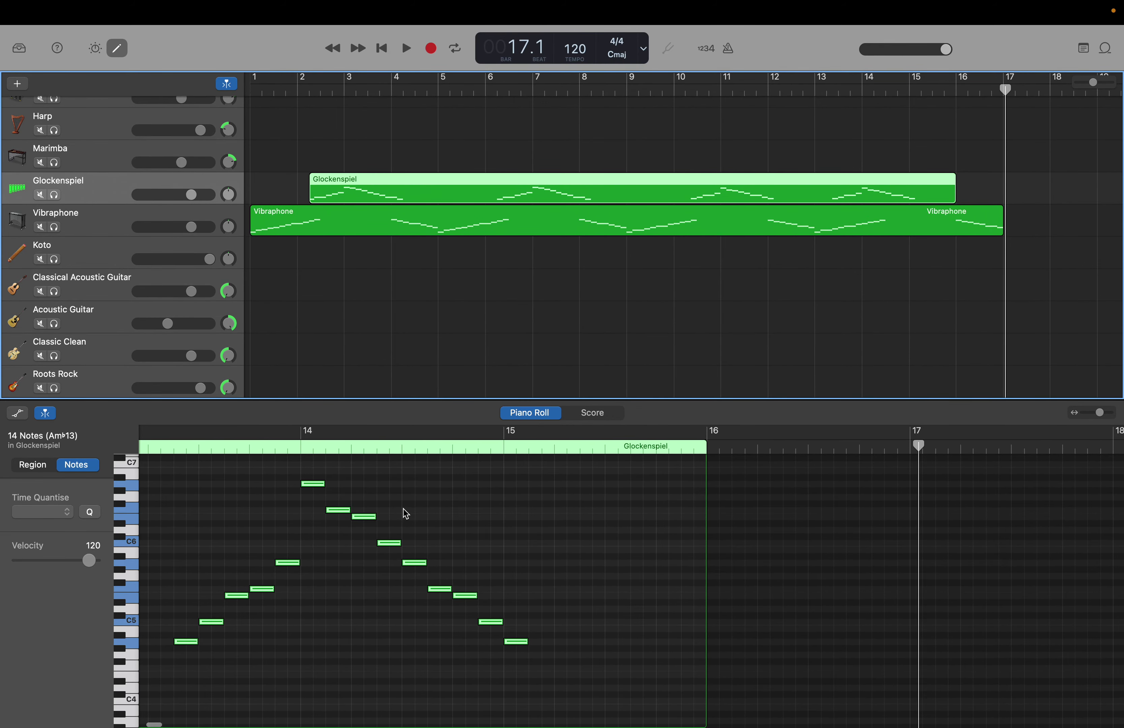
pyautogui.hscroll(3, 406, 513)
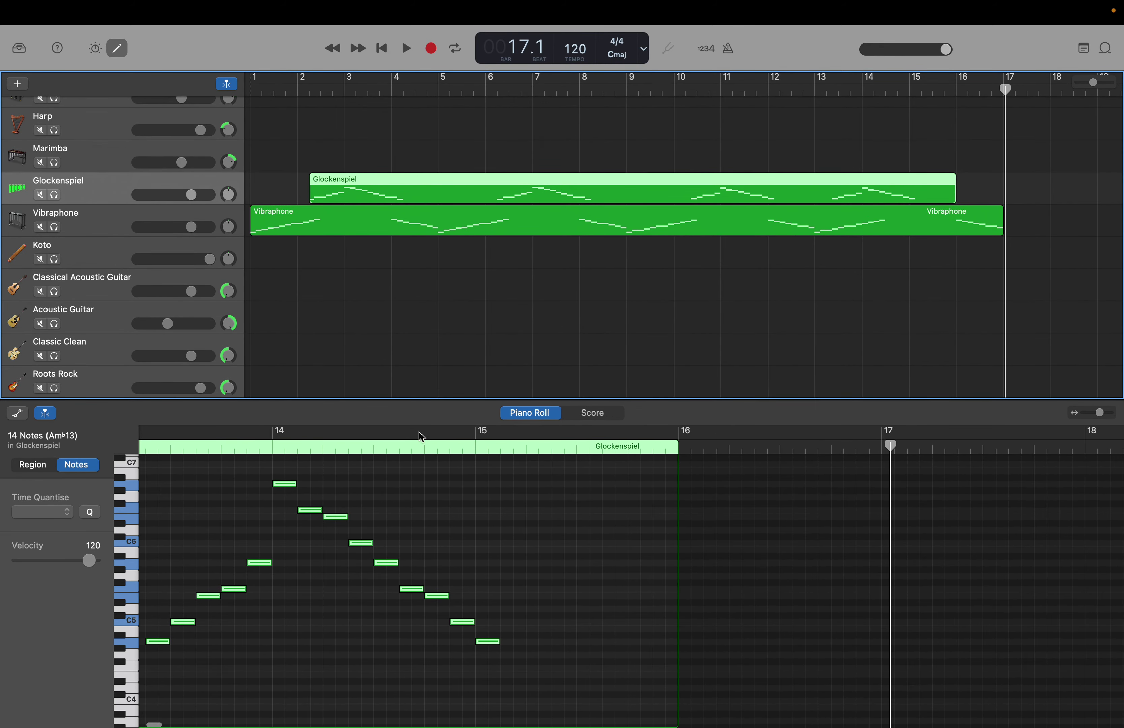
pyautogui.click(811, 191)
pyautogui.hscroll(-15, 557, 571)
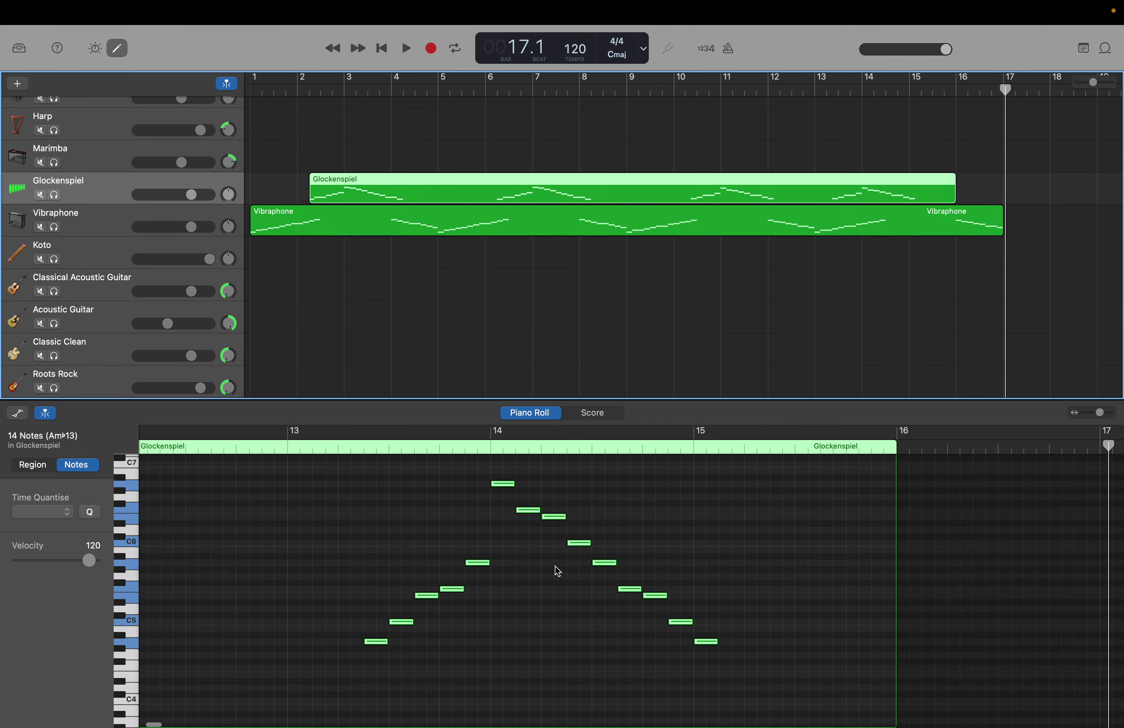
pyautogui.click(352, 669)
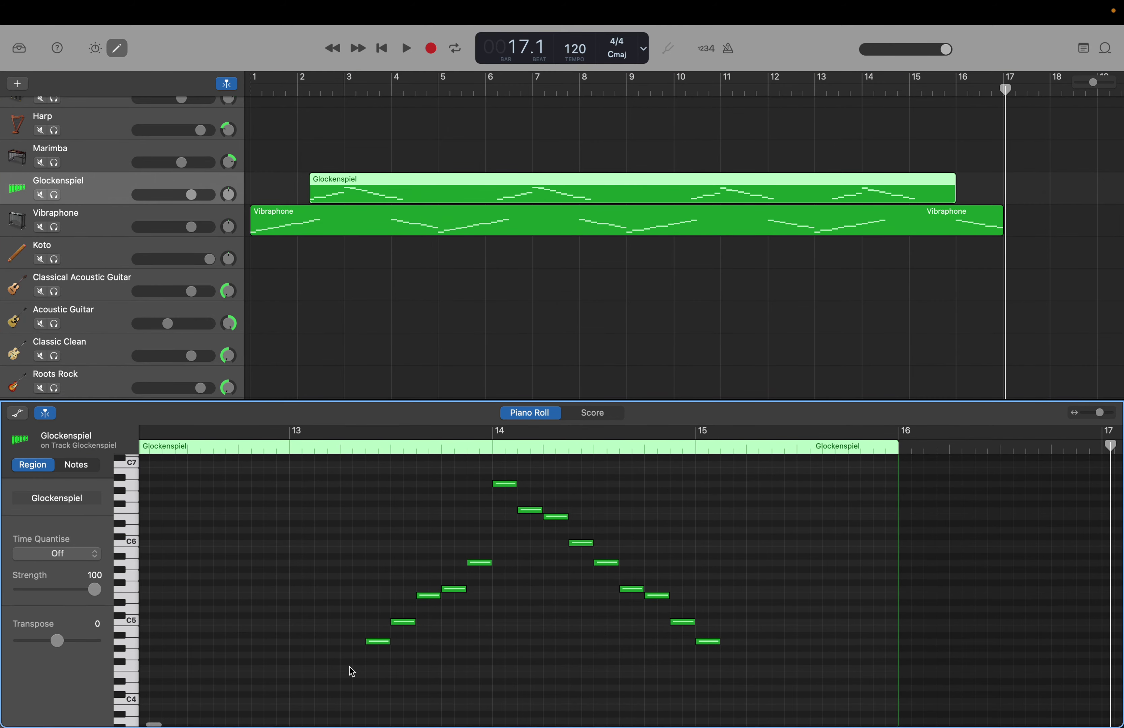
pyautogui.moveTo(352, 669); pyautogui.dragTo(743, 475)
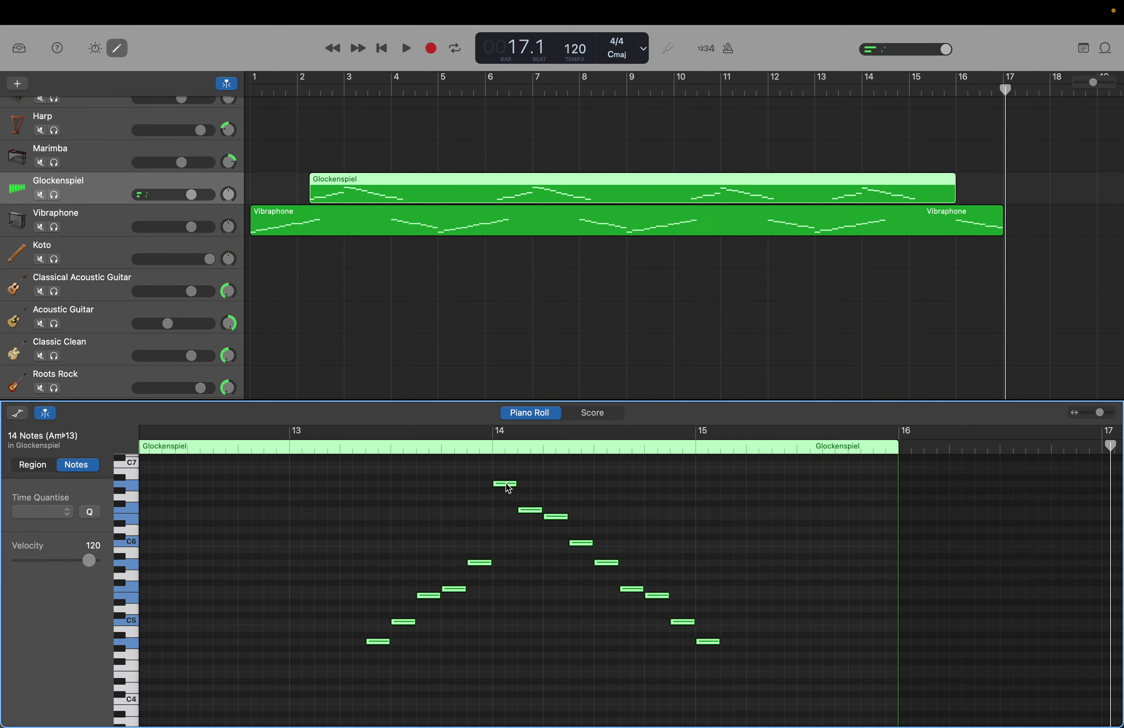
pyautogui.moveTo(508, 488); pyautogui.dragTo(708, 490)
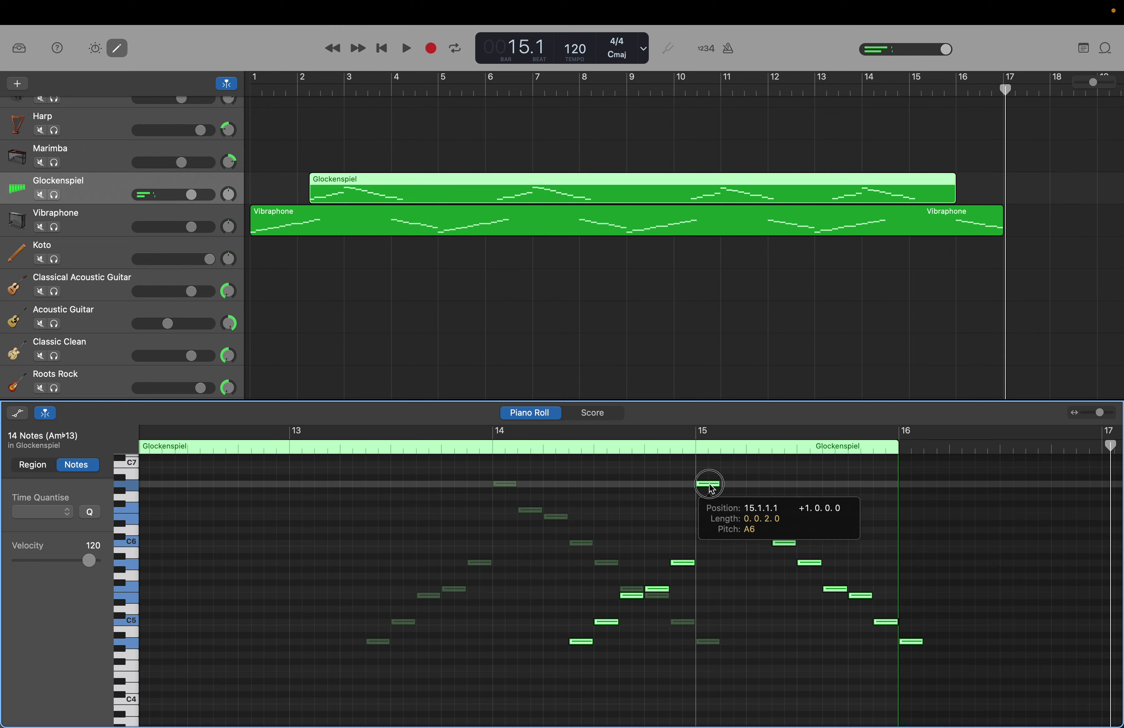
pyautogui.moveTo(712, 489); pyautogui.dragTo(711, 487)
pyautogui.moveTo(895, 548); pyautogui.dragTo(1075, 545)
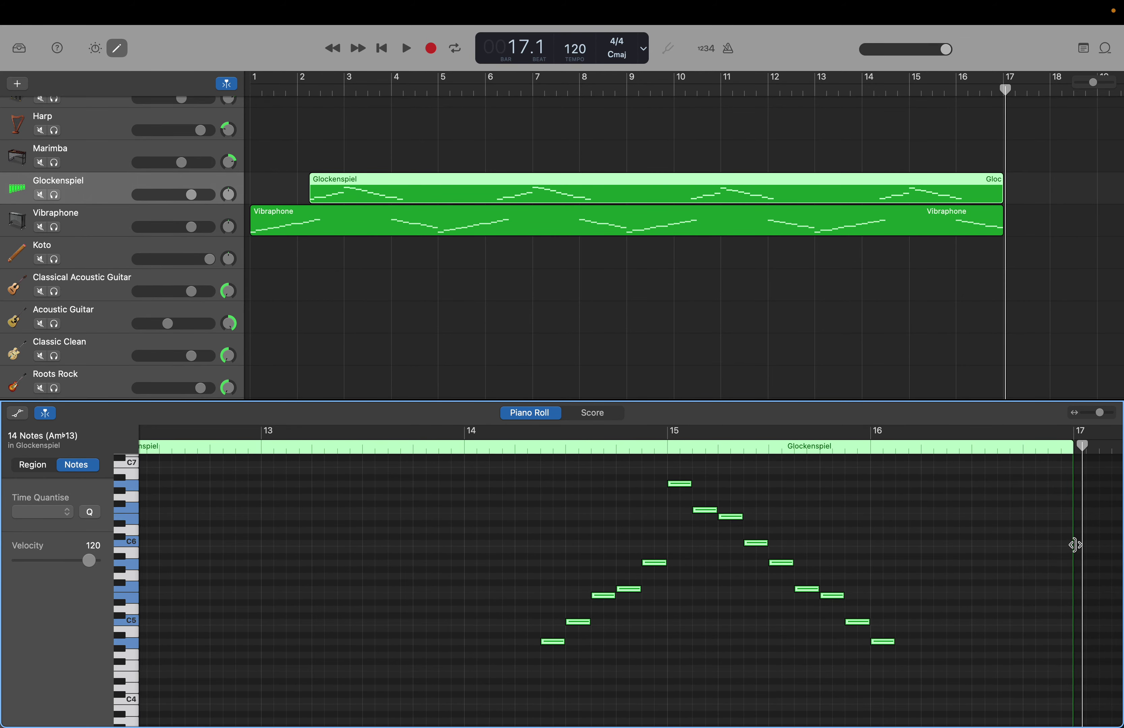
# Play the corrected arrangement from the beginning and move the playhead back to beat 2 of bar 9.
pyautogui.press('Return')
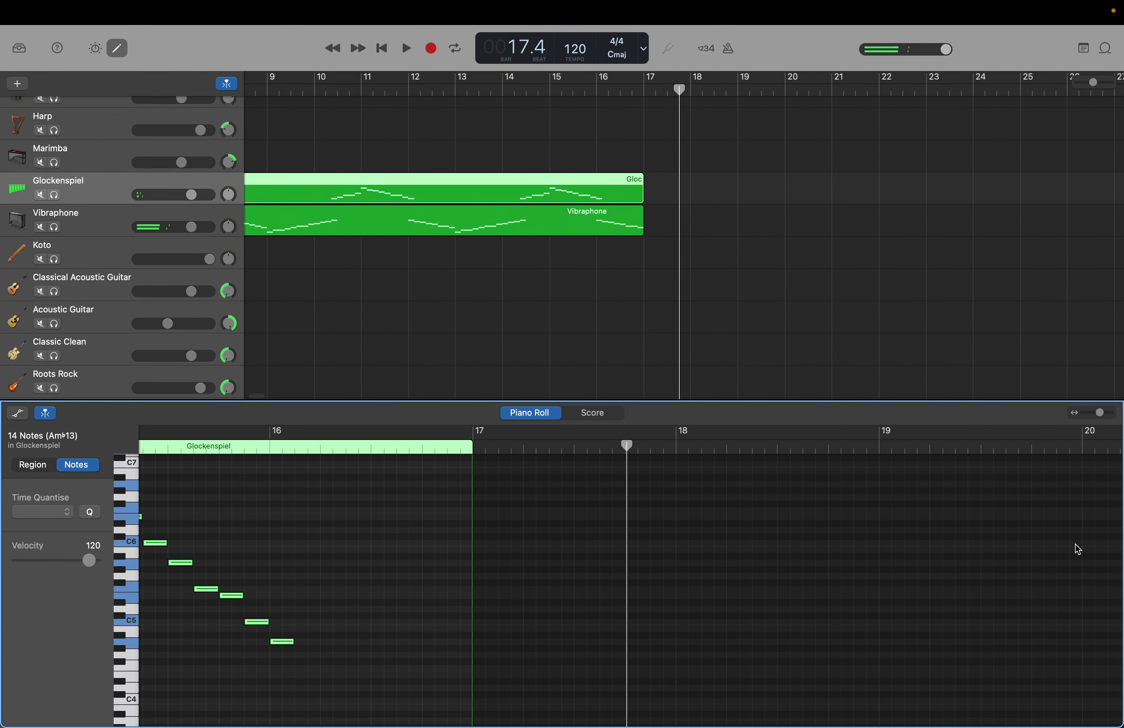
pyautogui.hscroll(-1, 1078, 549)
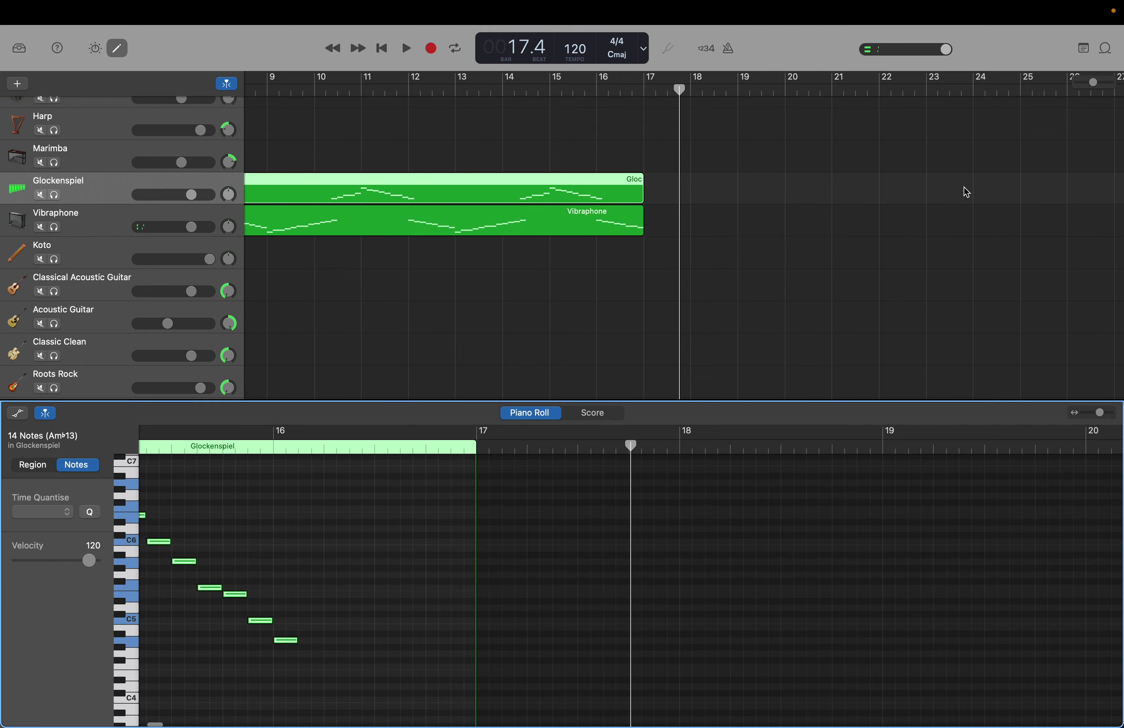
pyautogui.moveTo(679, 92); pyautogui.dragTo(644, 347)
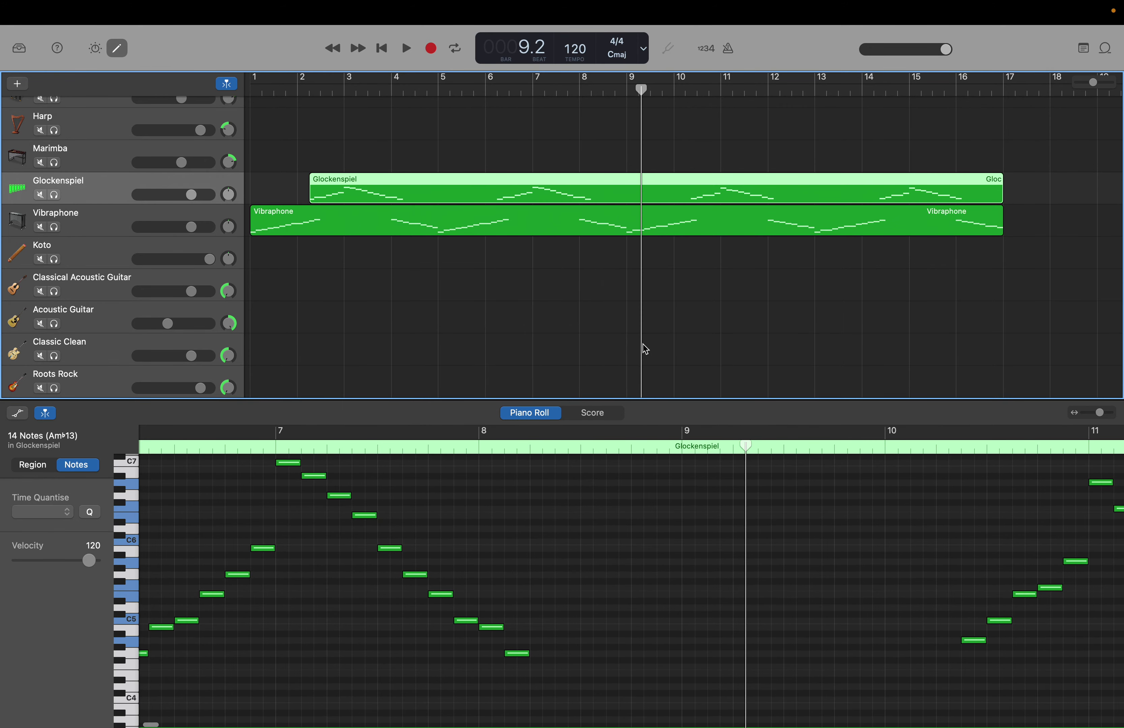
# Copy all the Taiko Drums notes of bars 1 to 8 and paste them from the start of bar 9.
pyautogui.scroll(-3, 645, 347)
pyautogui.scroll(-15, 645, 348)
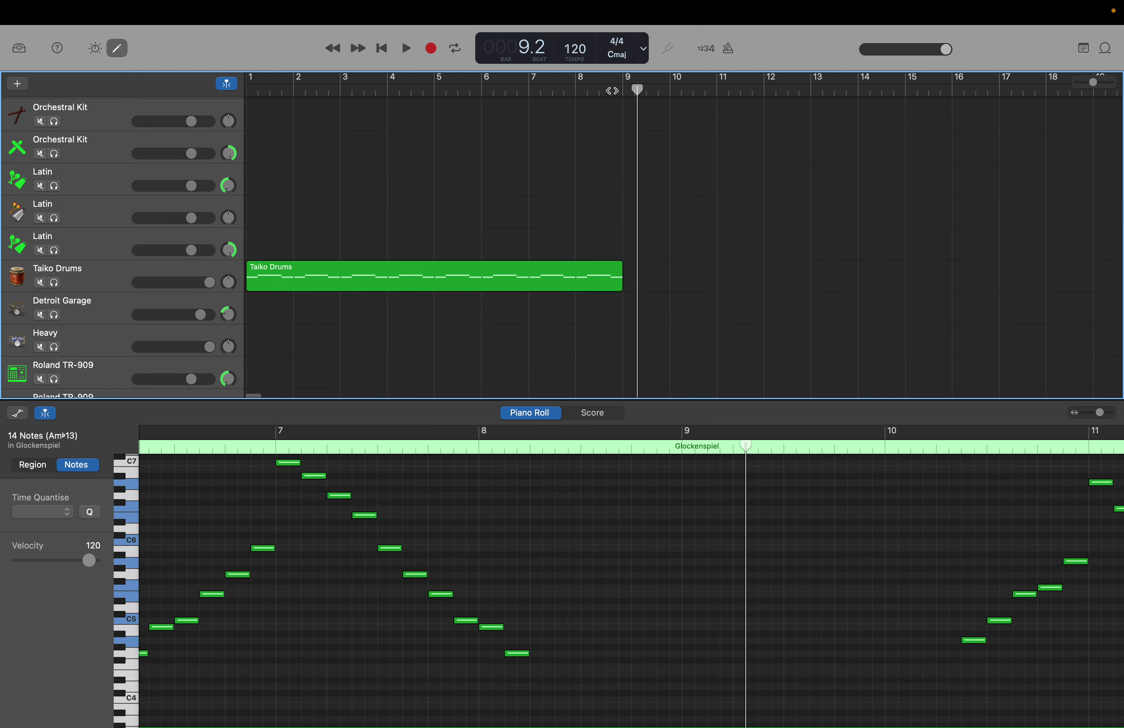
pyautogui.moveTo(638, 89); pyautogui.dragTo(623, 89)
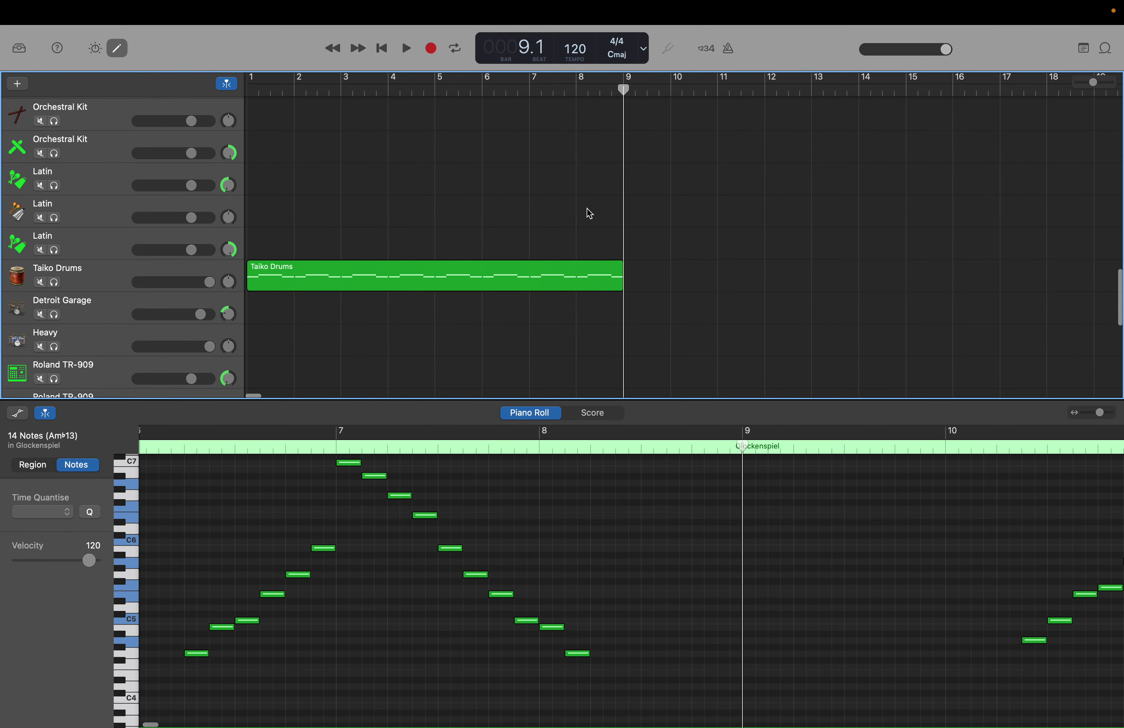
pyautogui.click(564, 287)
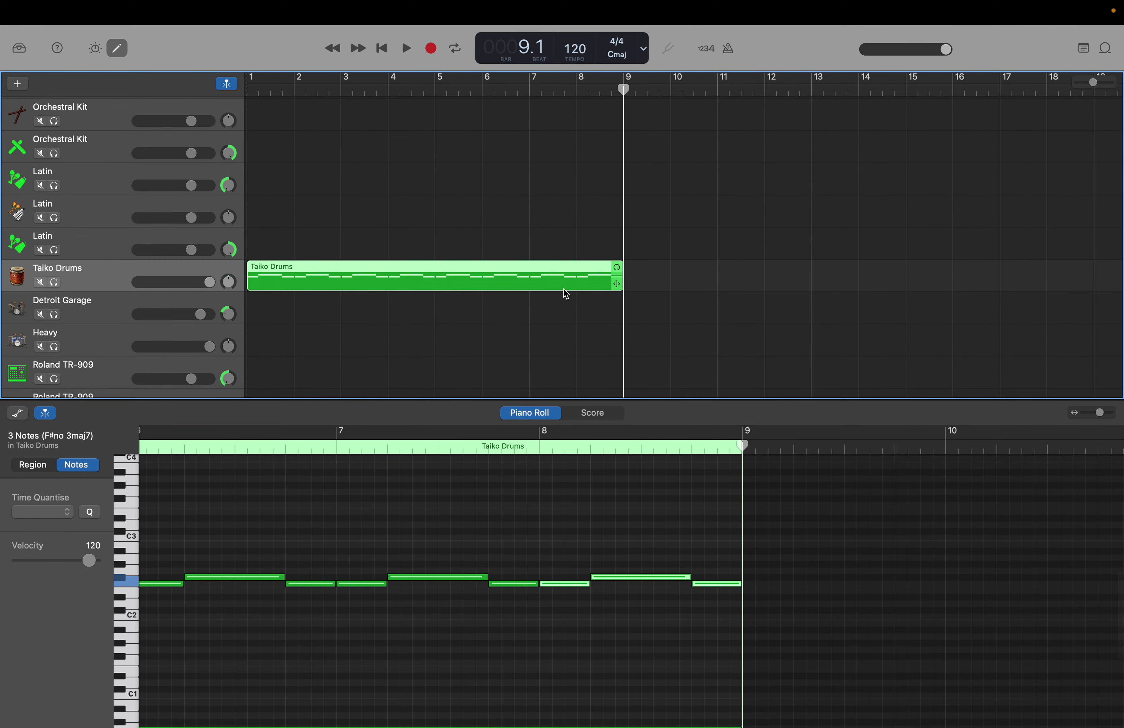
pyautogui.click(556, 283)
pyautogui.click(546, 317)
pyautogui.click(538, 287)
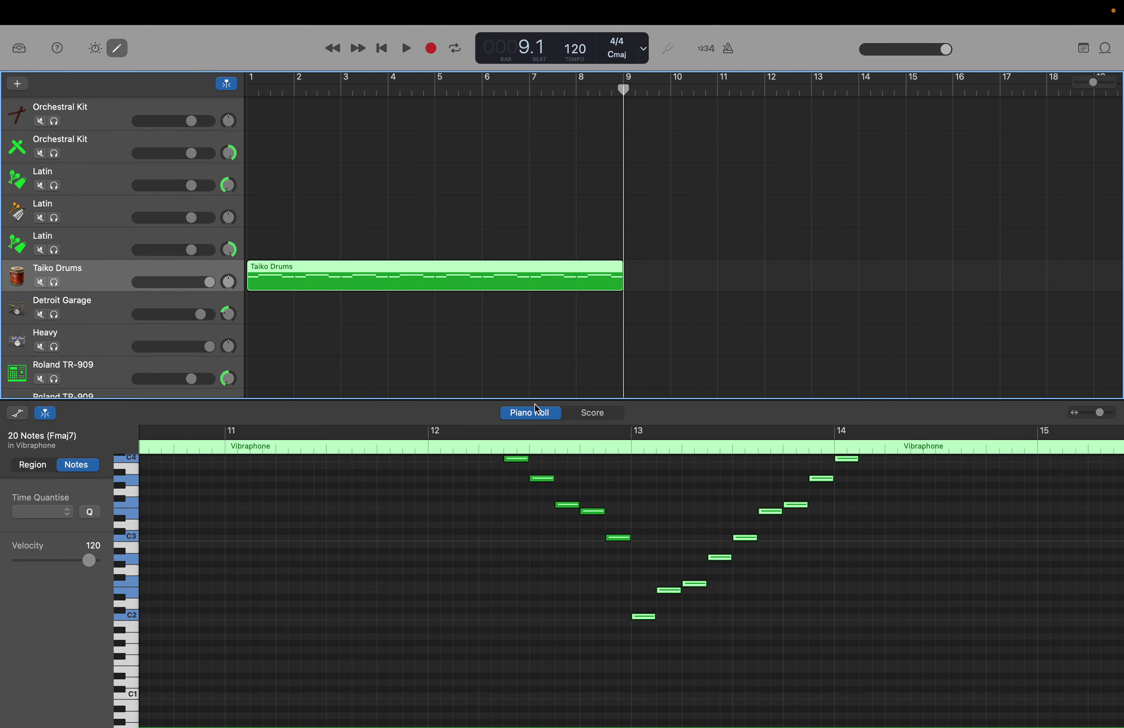
pyautogui.click(511, 535)
pyautogui.scroll(3, 503, 357)
pyautogui.click(442, 381)
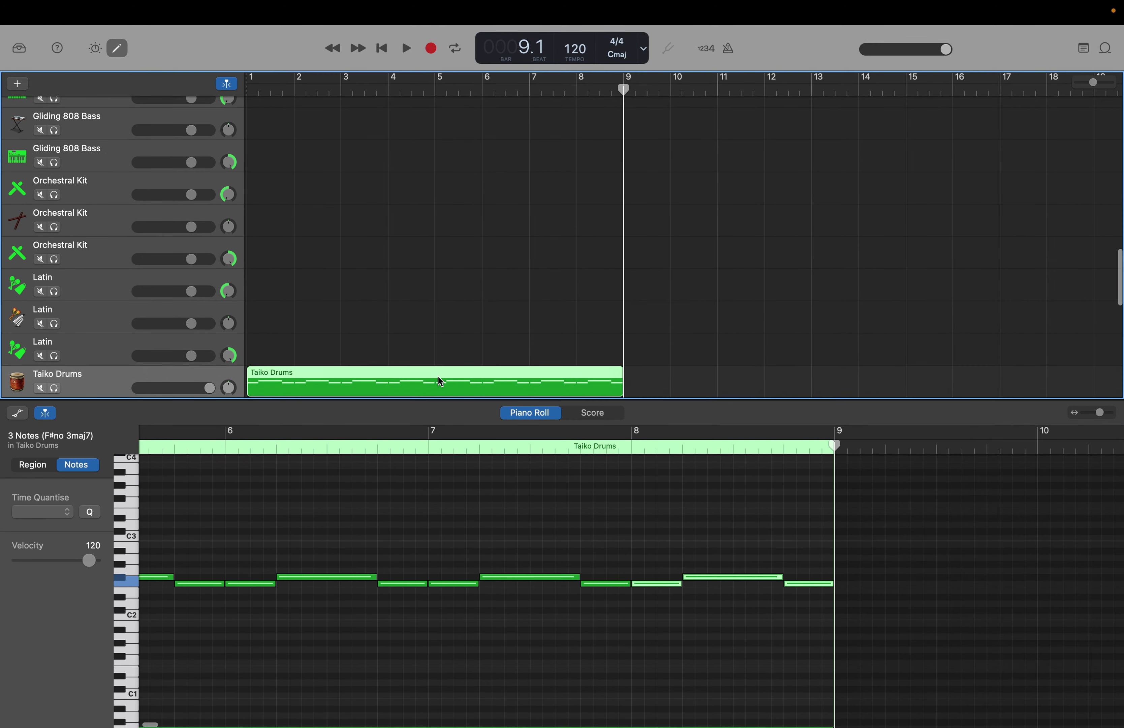
pyautogui.click(470, 531)
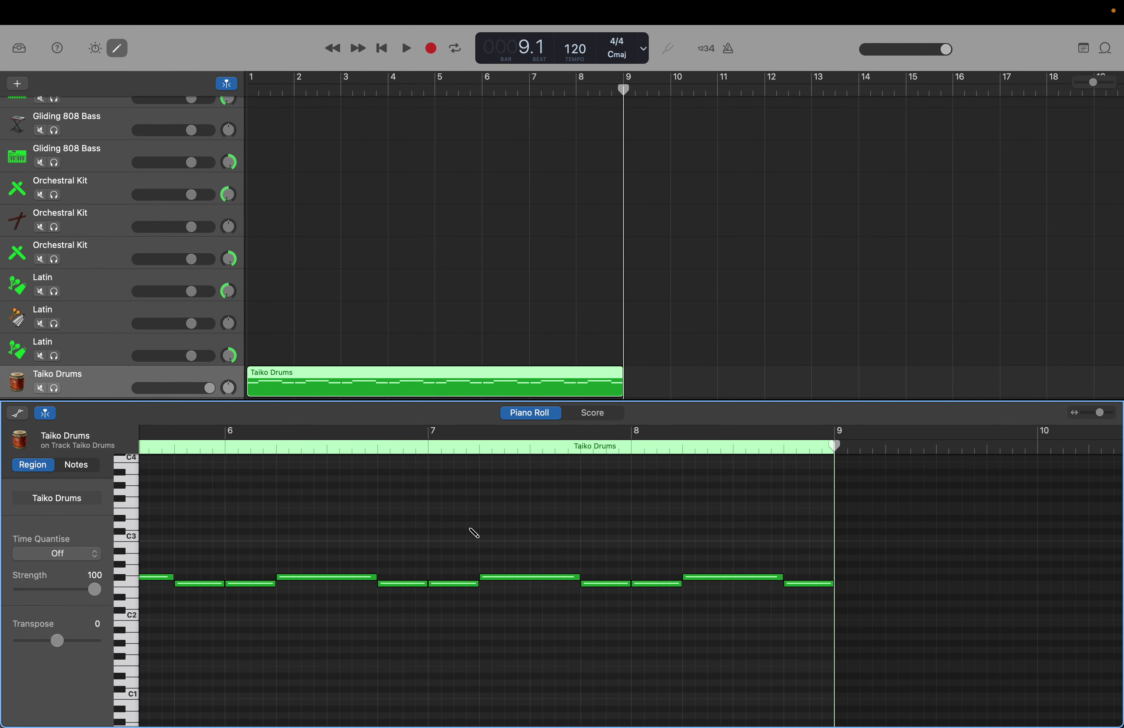
pyautogui.press('super+a')
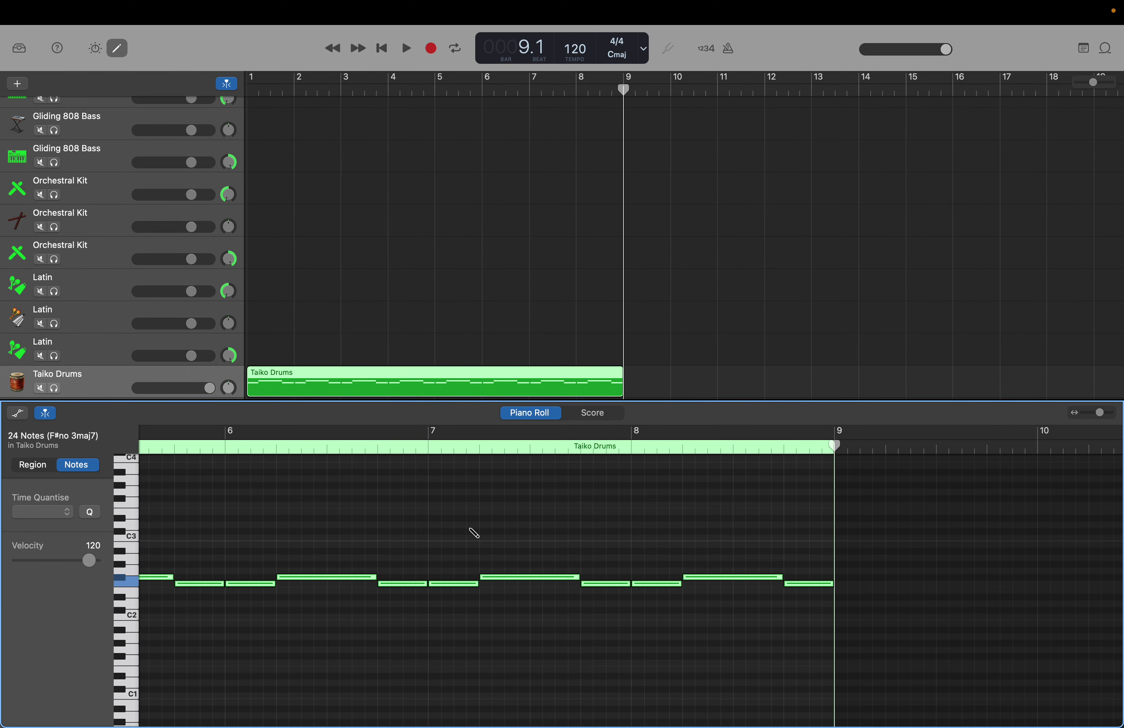
pyautogui.press('super+c')
pyautogui.press('super+v')
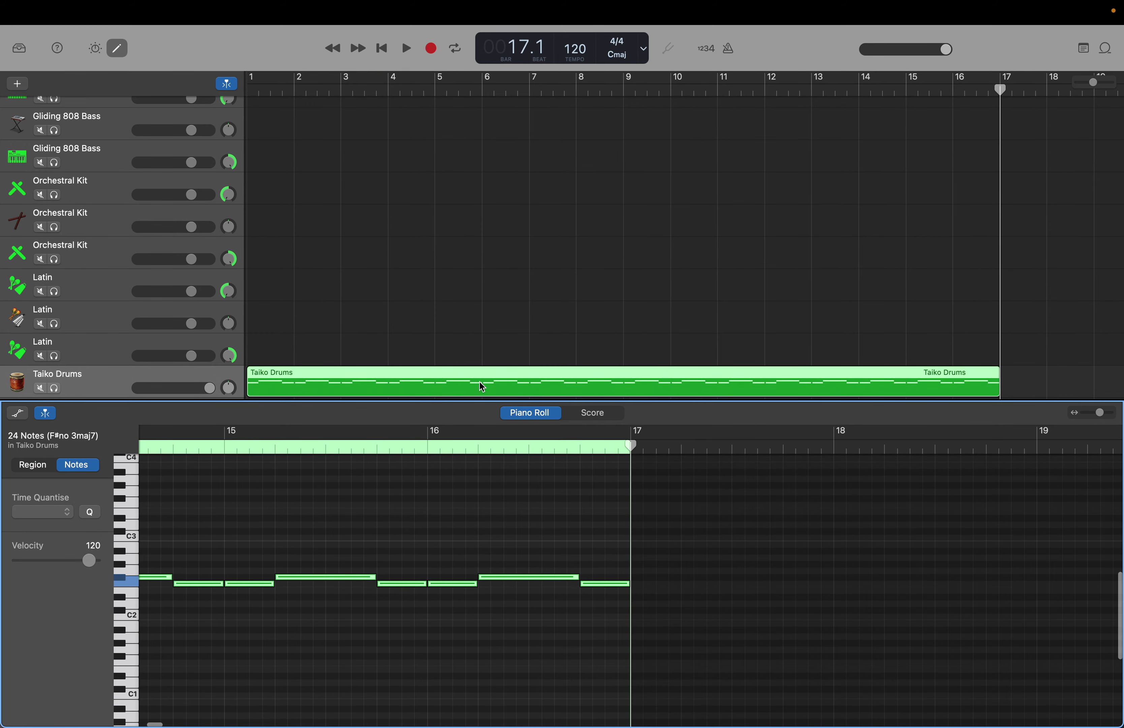
# Look through the arrangement's tracks, from the strings and mallet instruments down through the guitars and basses to the percussion kits.
pyautogui.scroll(10, 525, 236)
pyautogui.scroll(-8, 525, 235)
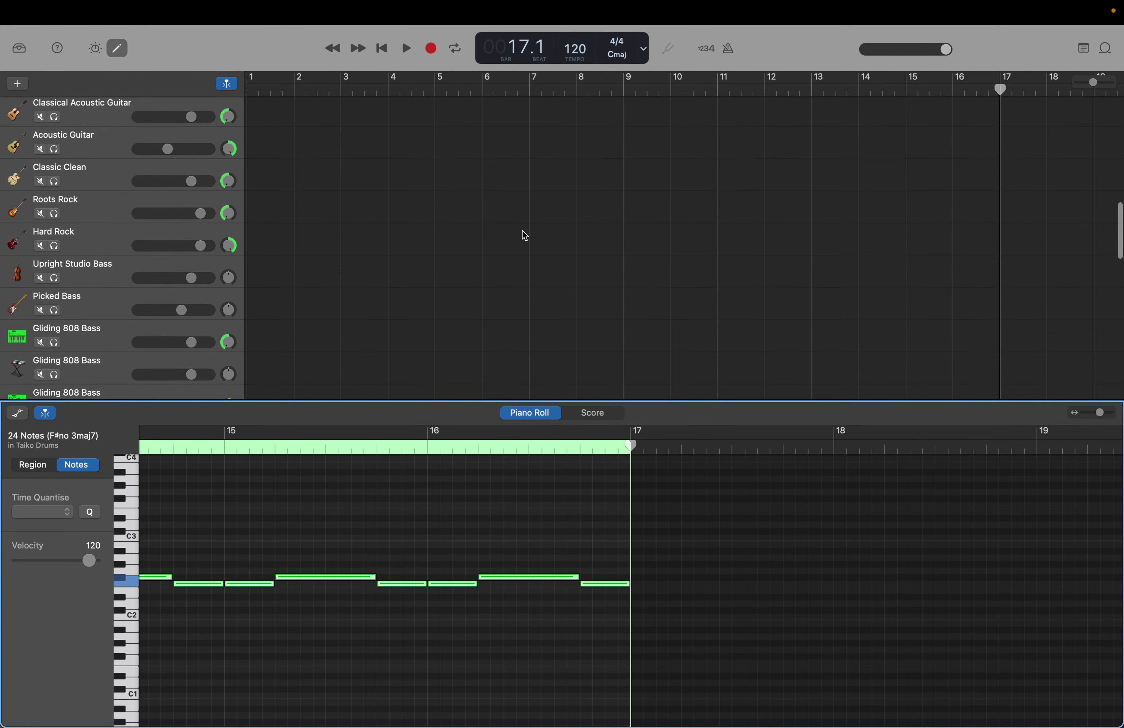
pyautogui.scroll(-2, 525, 235)
pyautogui.scroll(5, 562, 461)
pyautogui.scroll(10, 518, 227)
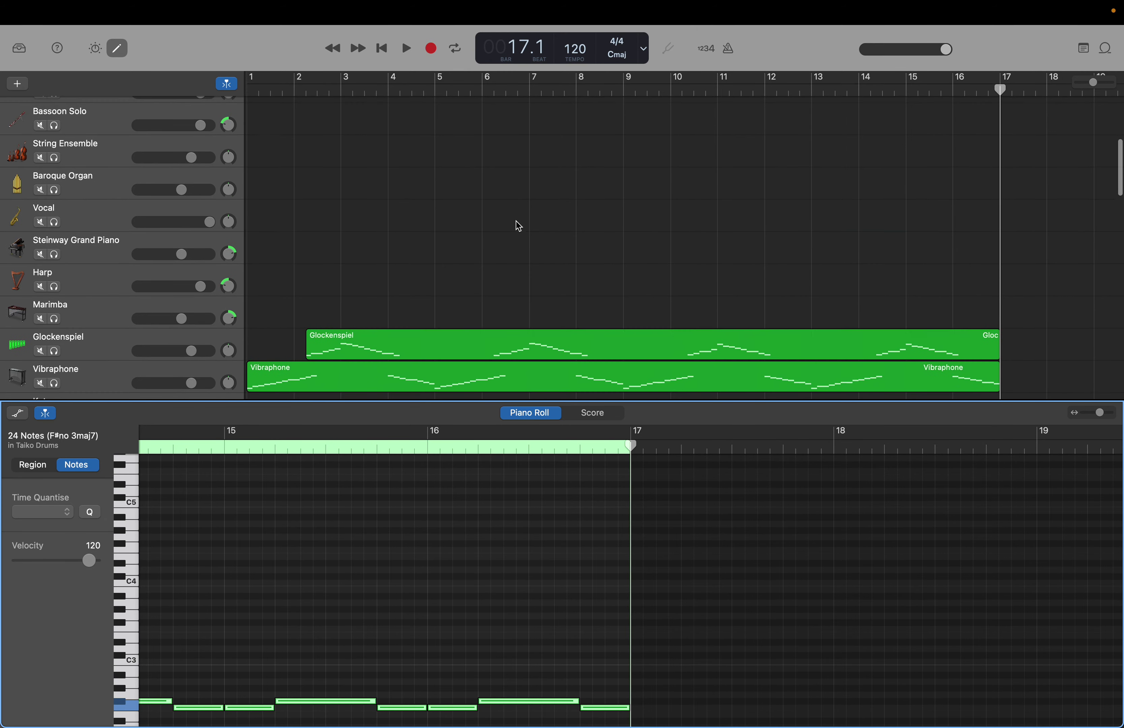
pyautogui.scroll(-3, 518, 227)
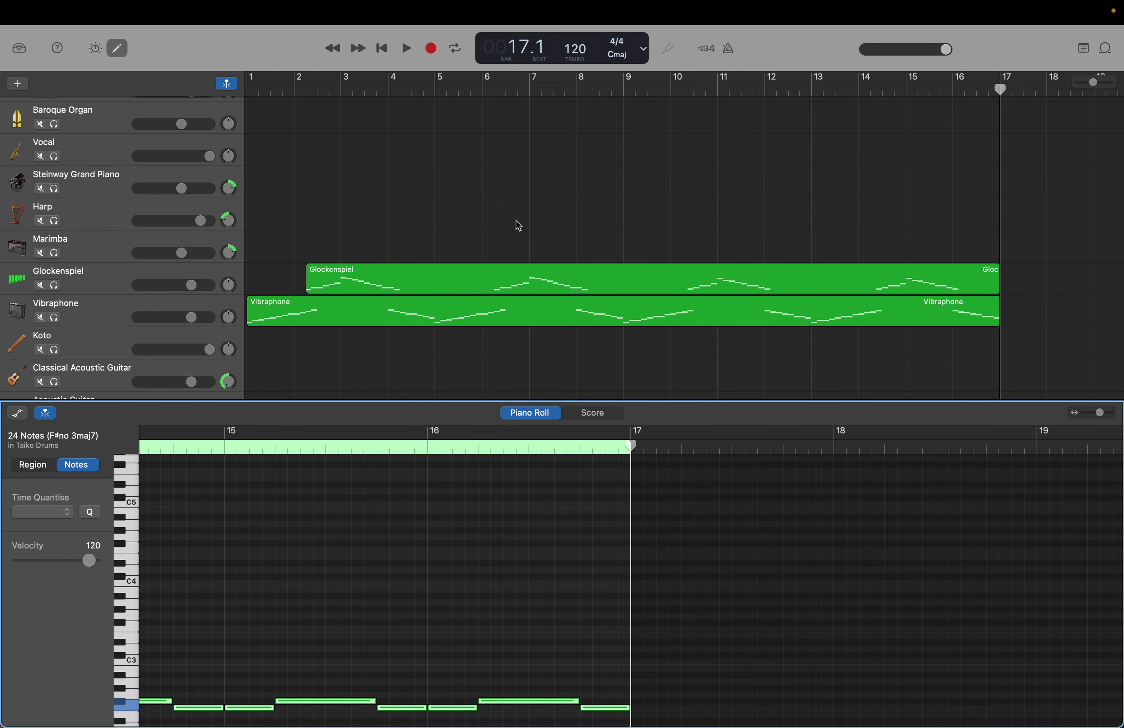
pyautogui.scroll(-5, 515, 221)
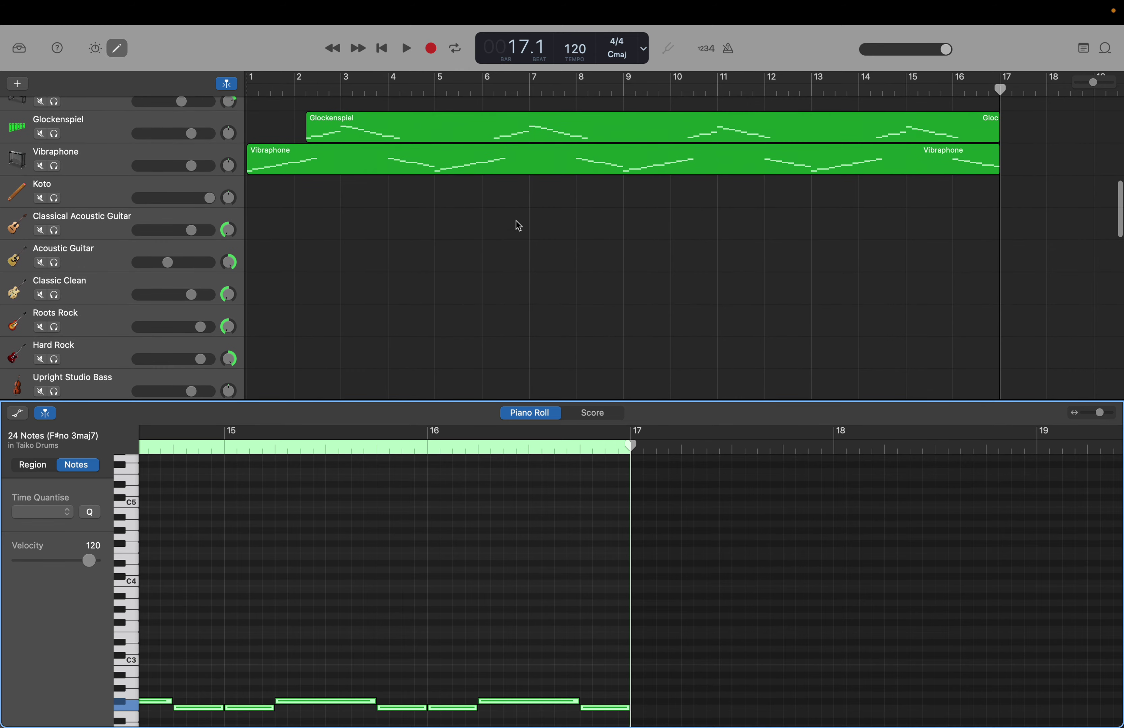
pyautogui.scroll(-6, 519, 226)
pyautogui.scroll(-1, 519, 226)
pyautogui.scroll(-1, 519, 225)
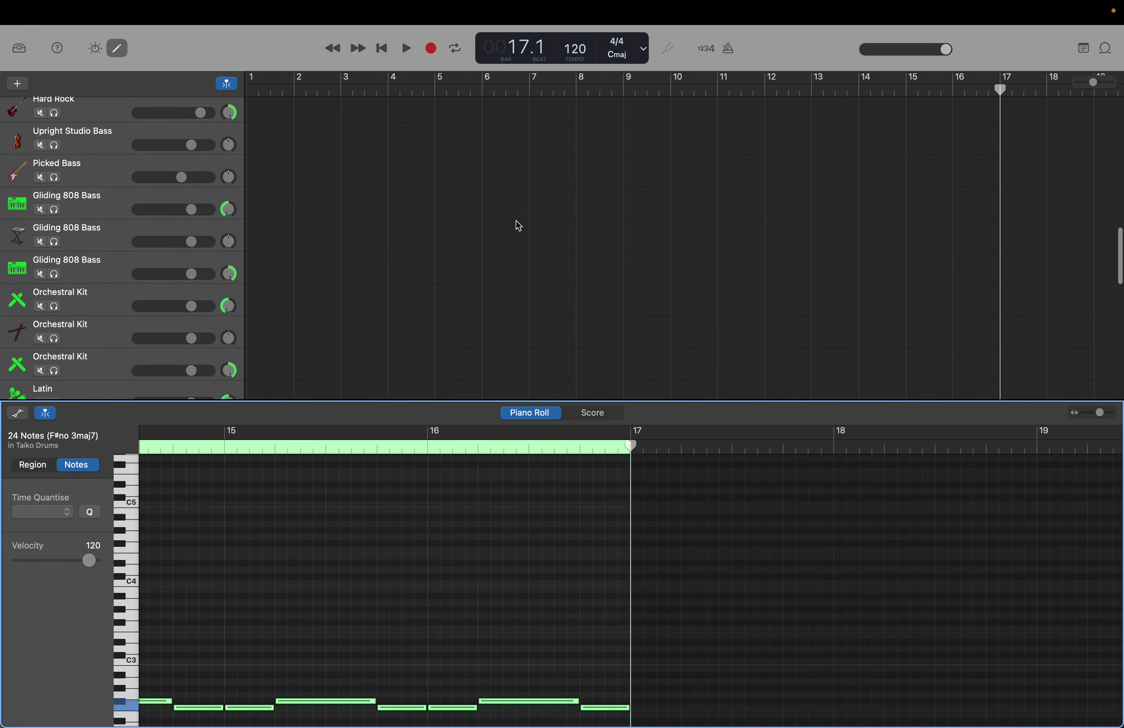
pyautogui.scroll(-2, 518, 226)
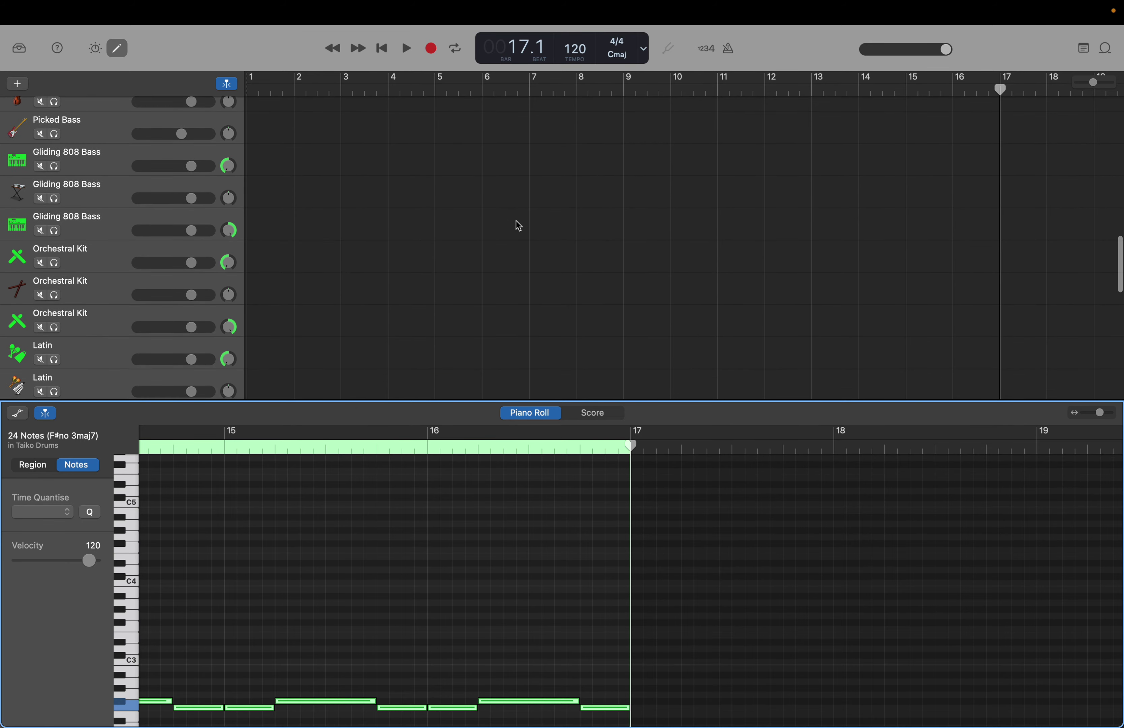